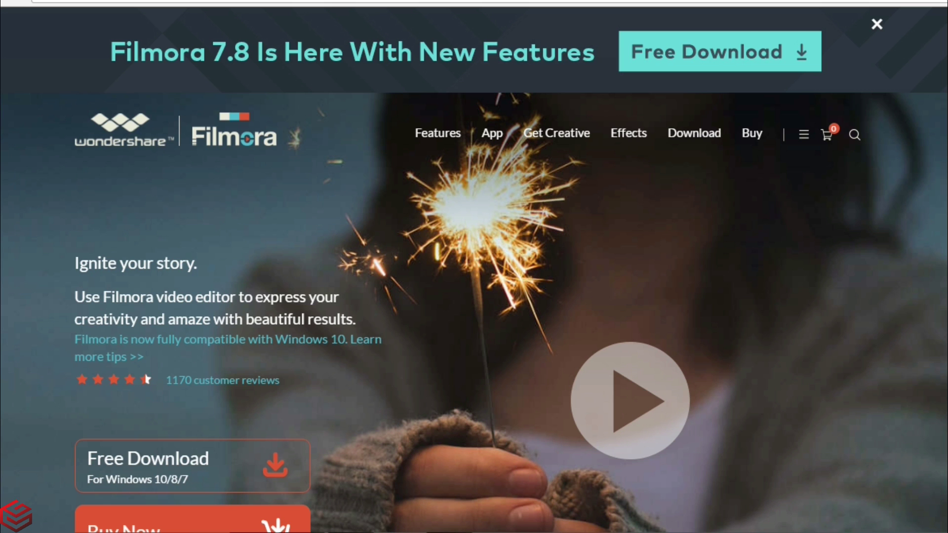
scroll(146, 379, "down", 1)
scroll(145, 379, "down", 3)
scroll(146, 380, "down", 4)
scroll(147, 379, "down", 4)
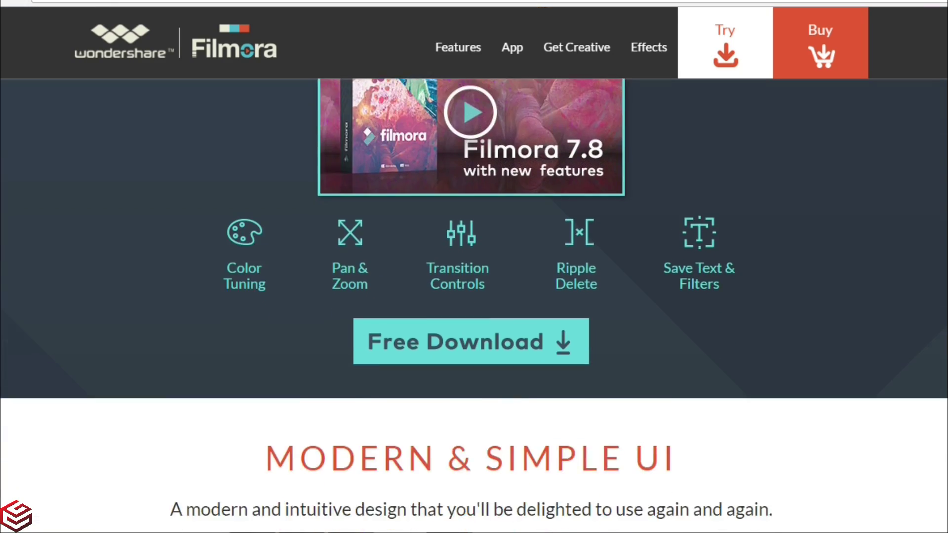
scroll(474, 296, "down", 4)
scroll(474, 296, "down", 4)
scroll(474, 297, "down", 4)
scroll(474, 296, "down", 4)
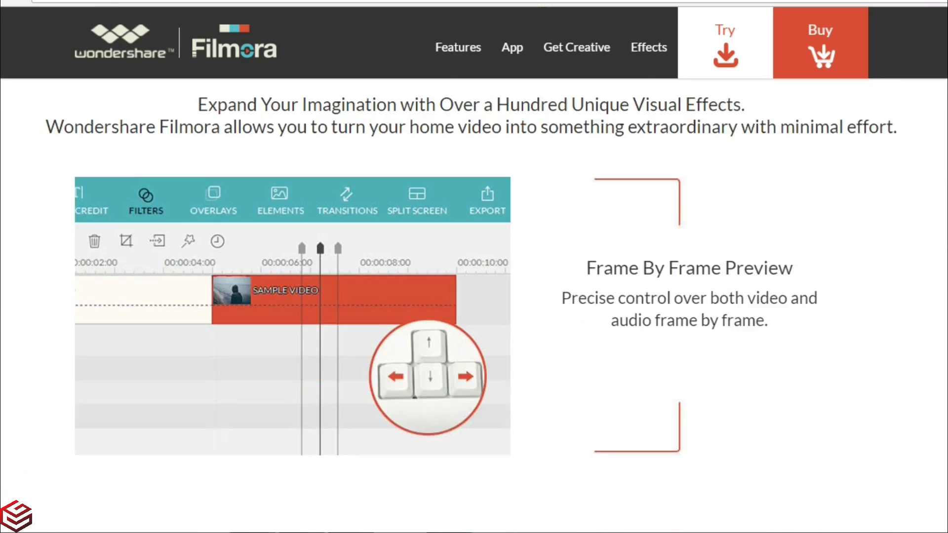
scroll(474, 296, "down", 4)
scroll(474, 296, "down", 4)
scroll(474, 296, "down", 4)
scroll(474, 296, "down", 3)
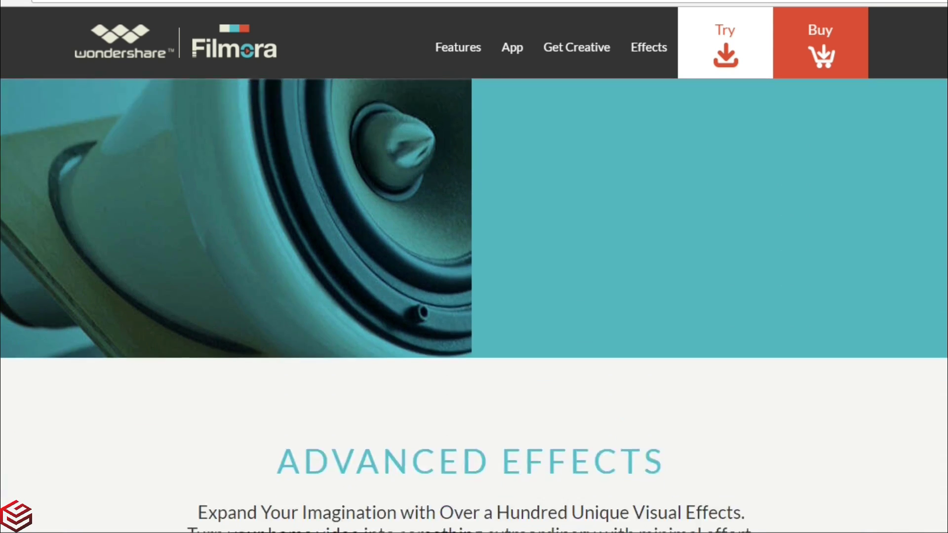
scroll(475, 296, "down", 4)
scroll(474, 297, "down", 4)
scroll(474, 296, "down", 4)
scroll(474, 297, "down", 4)
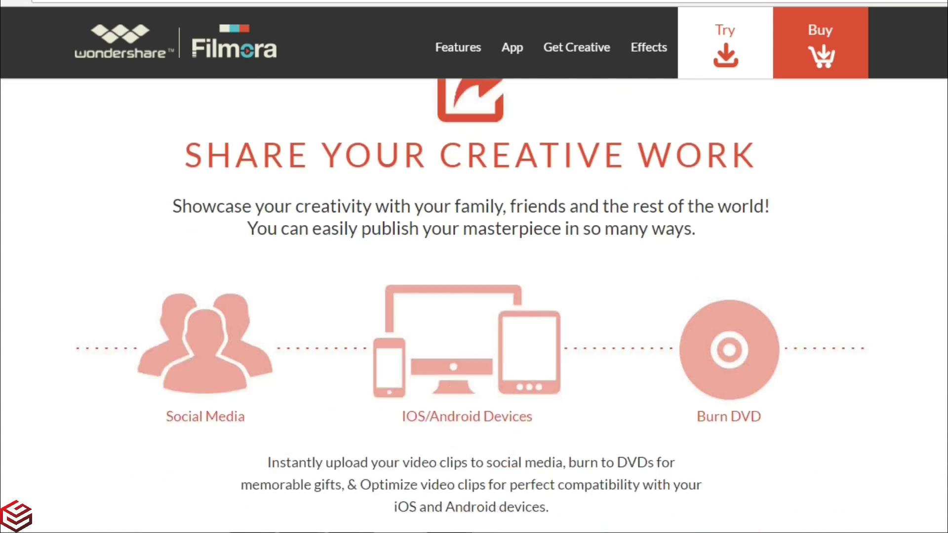
scroll(475, 296, "down", 4)
scroll(474, 297, "down", 4)
scroll(475, 296, "down", 4)
scroll(474, 296, "down", 4)
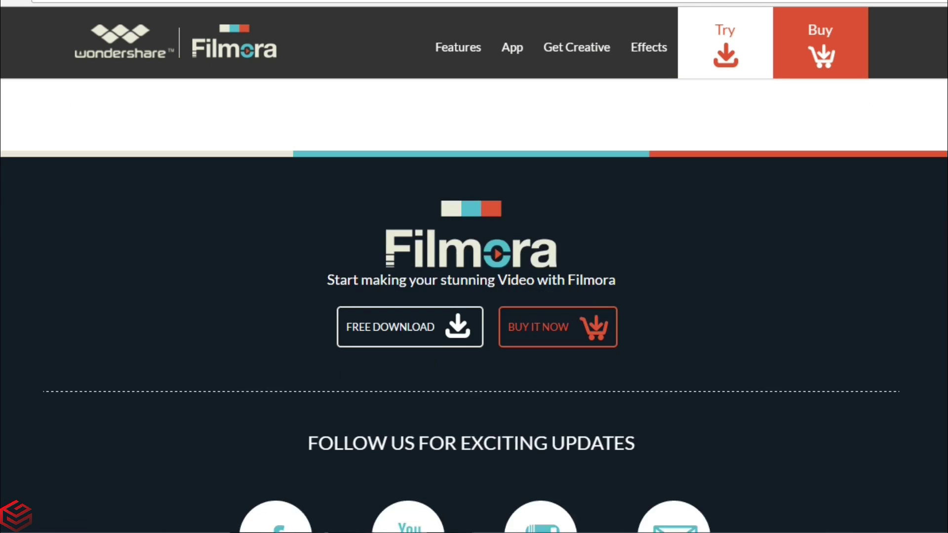
scroll(474, 297, "down", 3)
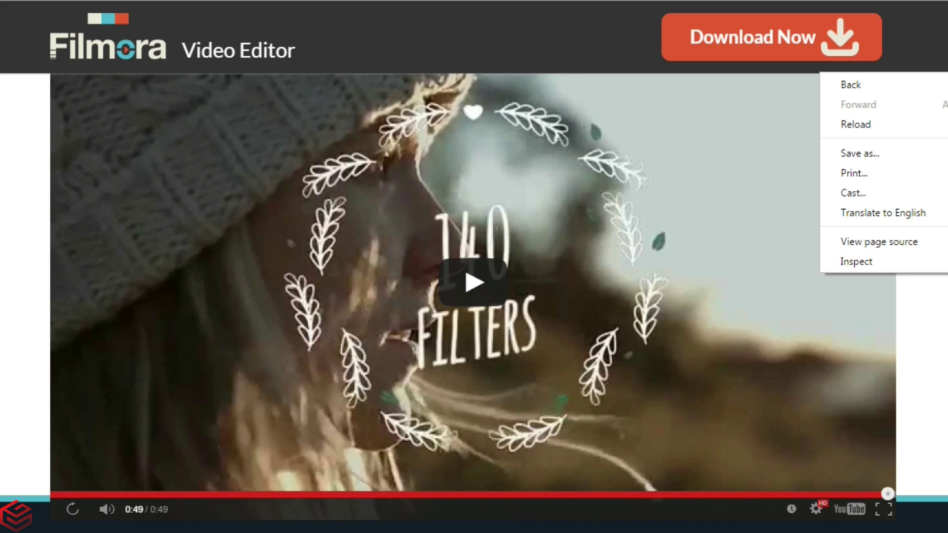
- Dismiss the context menu on the Filmora website
key("Escape")
scroll(474, 296, "up", 3)
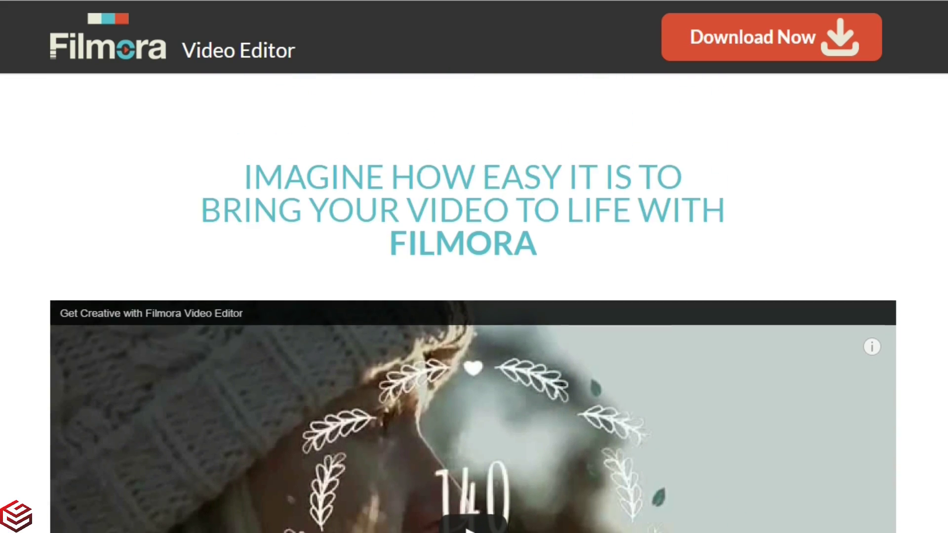
scroll(474, 296, "up", 5)
scroll(475, 297, "up", 4)
scroll(474, 296, "up", 3)
scroll(474, 296, "up", 3)
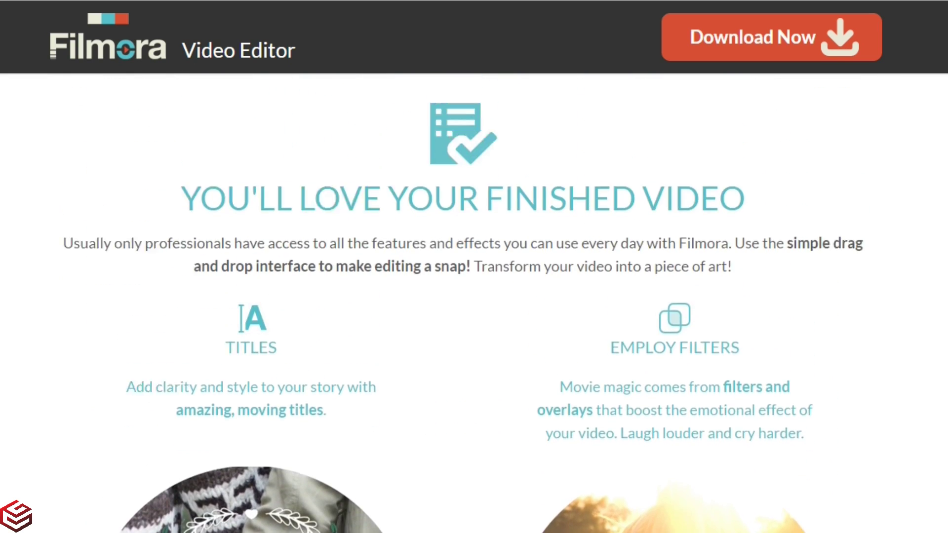
scroll(473, 297, "up", 4)
scroll(475, 297, "up", 3)
scroll(474, 296, "up", 3)
scroll(475, 296, "up", 4)
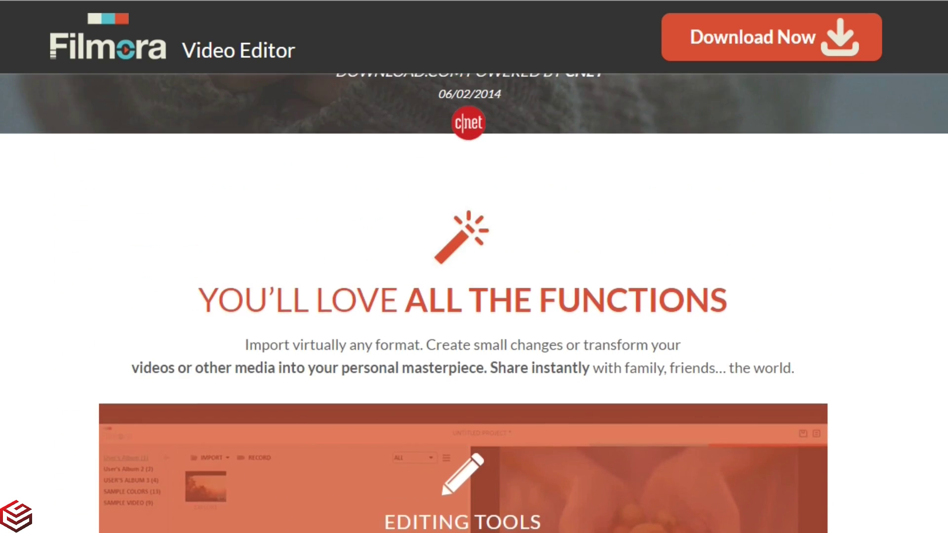
scroll(474, 297, "up", 4)
scroll(474, 296, "up", 2)
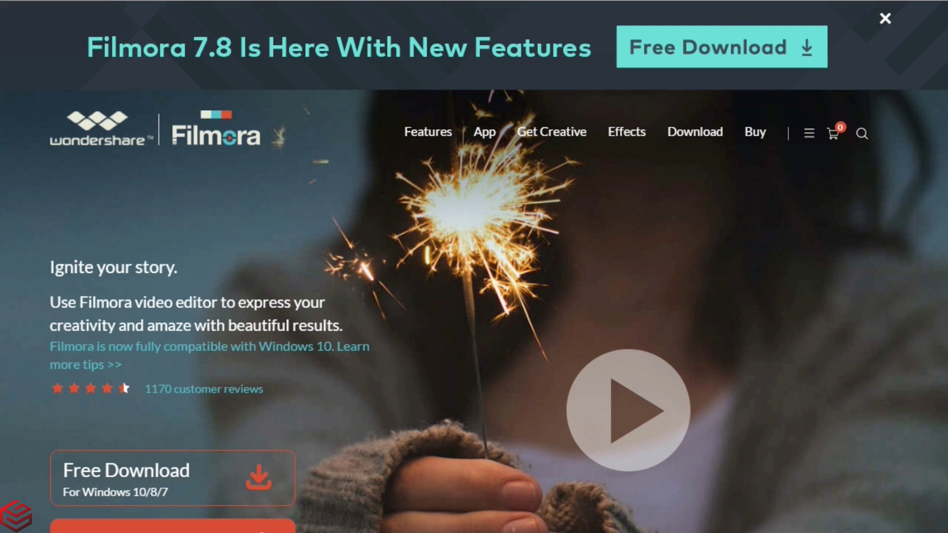
scroll(474, 297, "down", 2)
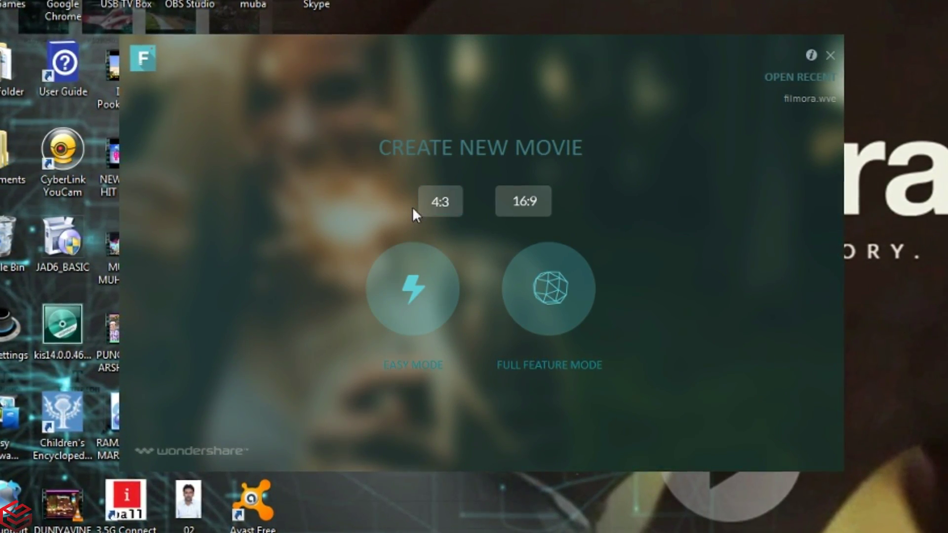
- Start a 16:9 movie in Full Feature Mode, after briefly trying 4:3
left_click(522, 199)
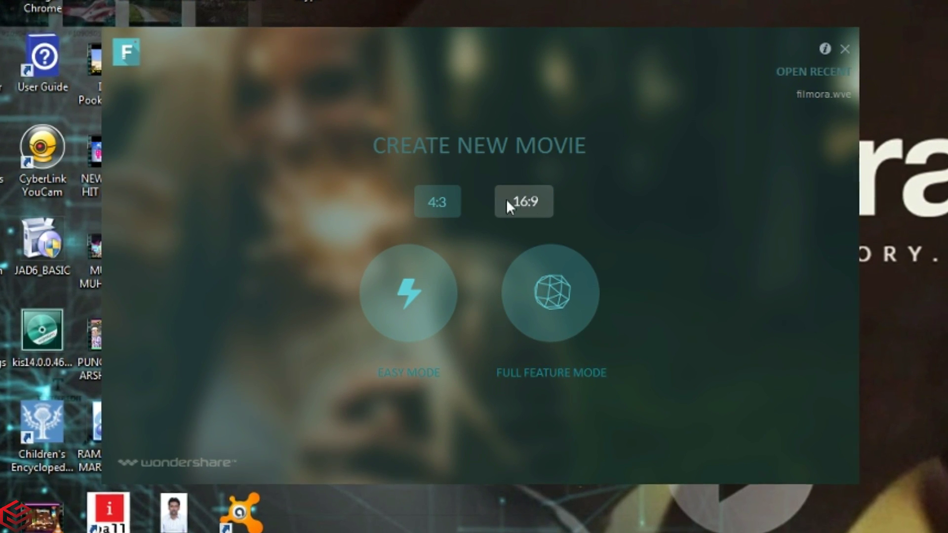
left_click(451, 204)
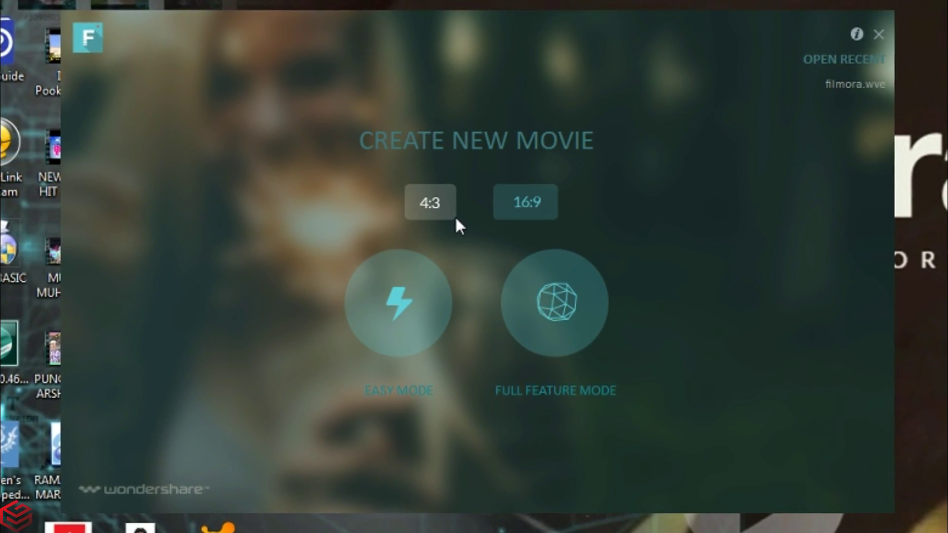
left_click(546, 199)
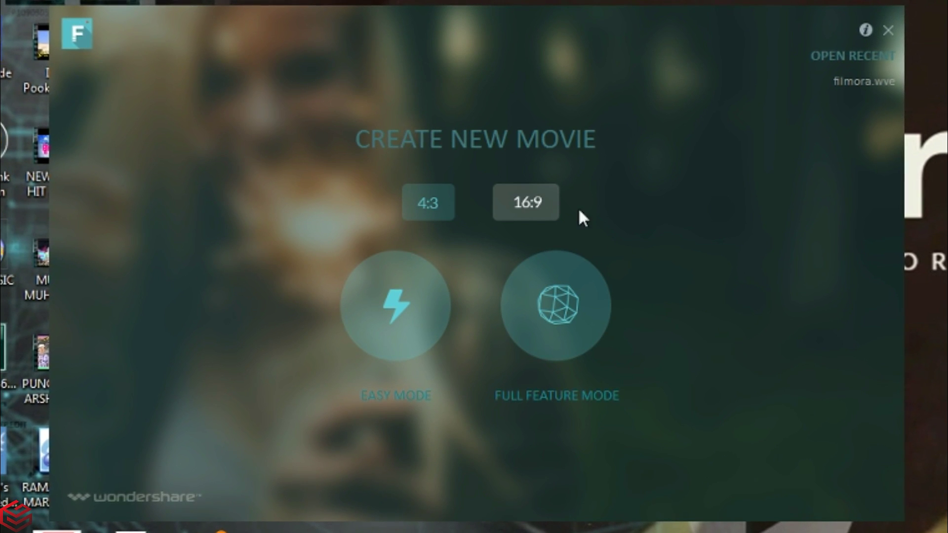
left_click(565, 311)
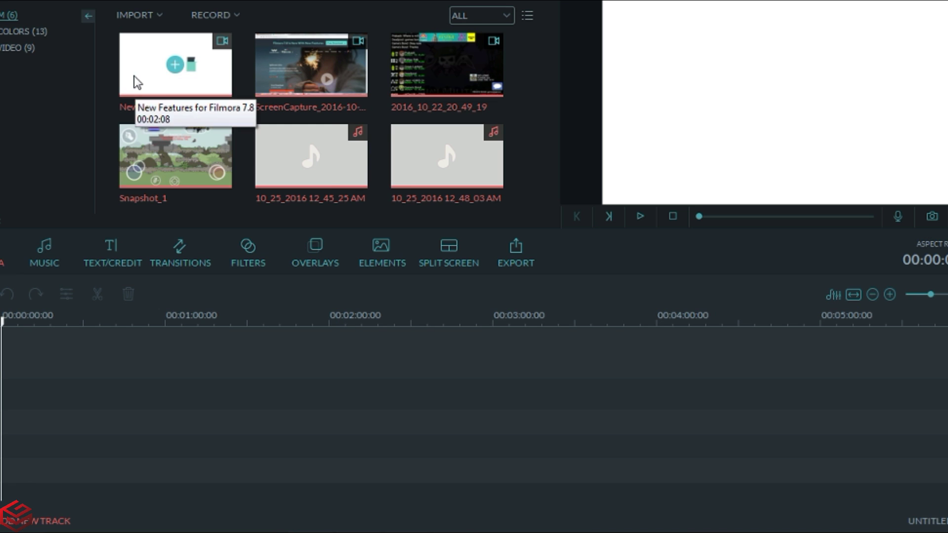
- Delete the old library clips and import the three gameplay videos
right_click(134, 76)
left_click(173, 195)
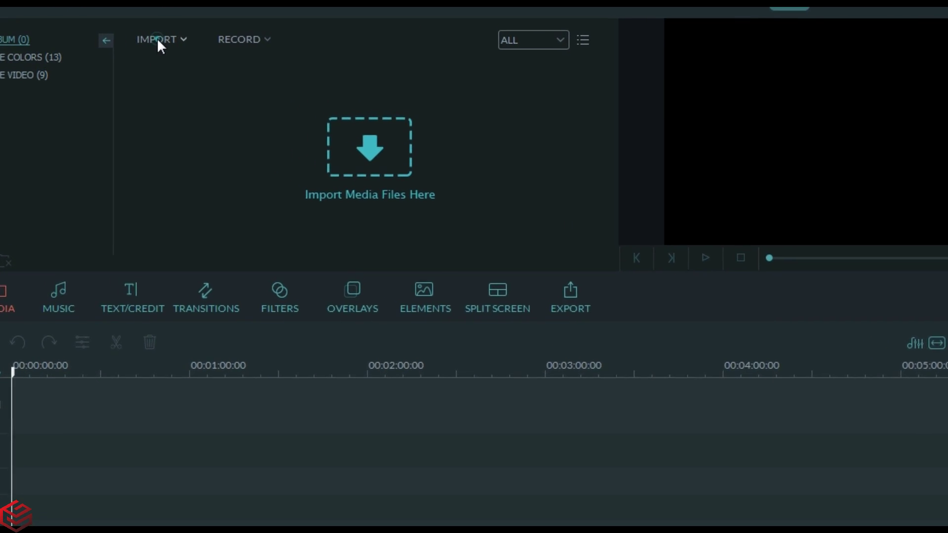
left_click(150, 41)
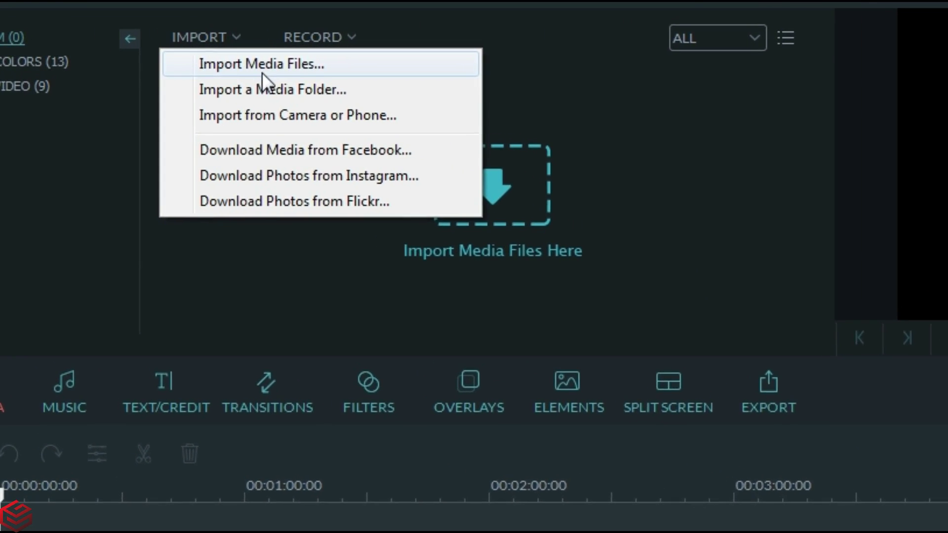
left_click(252, 65)
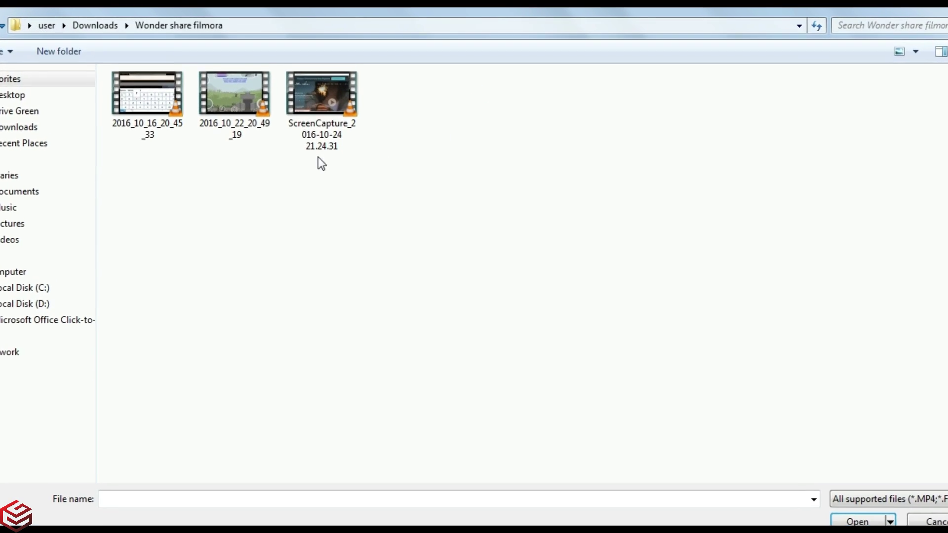
left_click(115, 196)
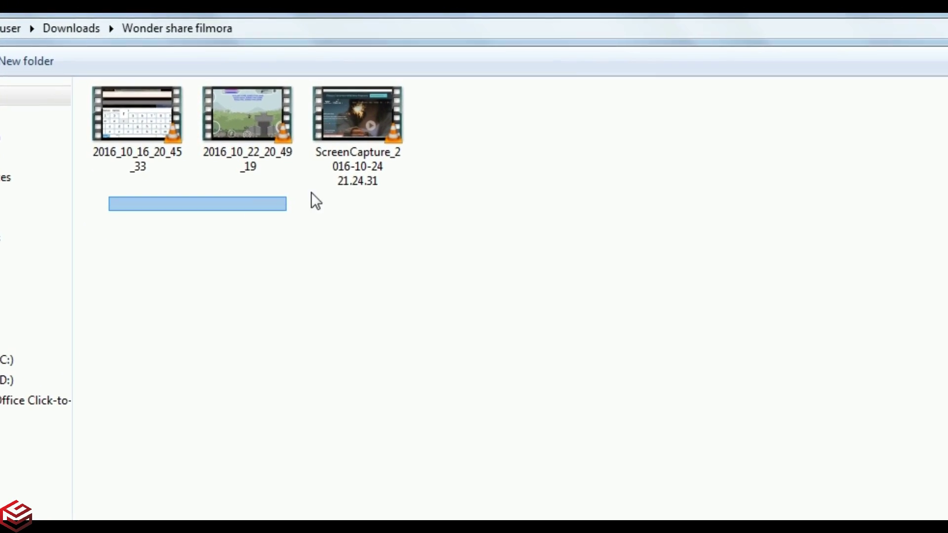
left_click_drag(237, 206, 367, 158)
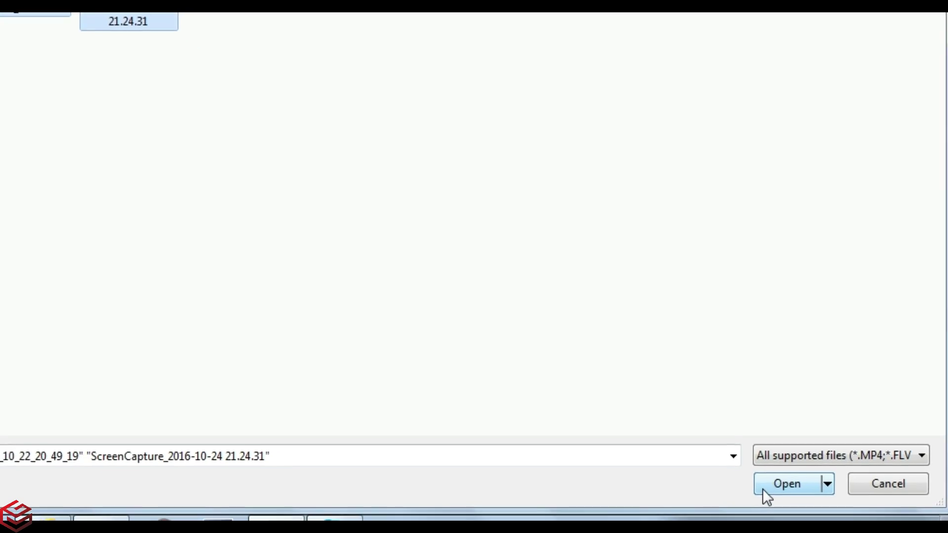
left_click(787, 503)
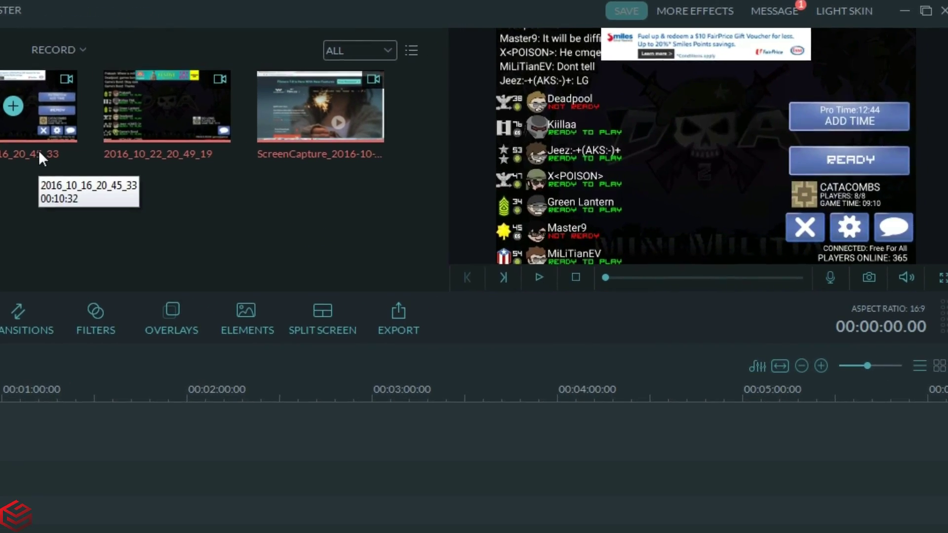
- Preview the first gameplay clip, remove the extra timeline clips, and zoom in on it
double_click(39, 151)
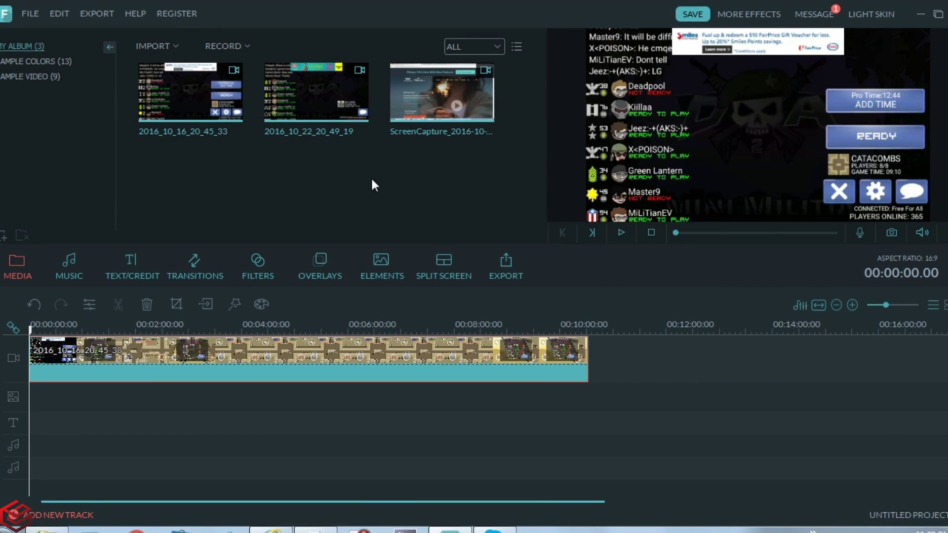
mouse_move(453, 210)
left_mouse_down()
mouse_move(222, 98)
mouse_move(456, 230)
mouse_move(638, 354)
left_mouse_up()
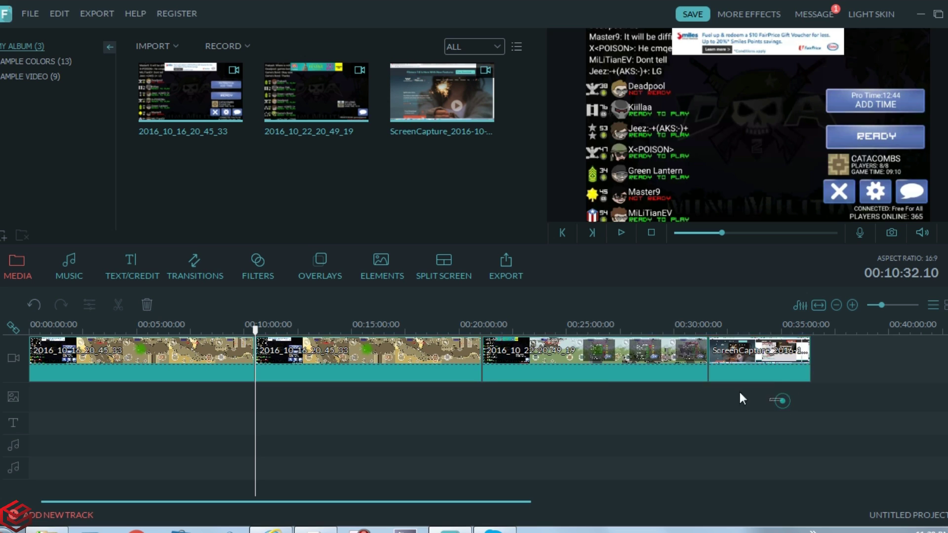
right_click(446, 372)
left_click(499, 508)
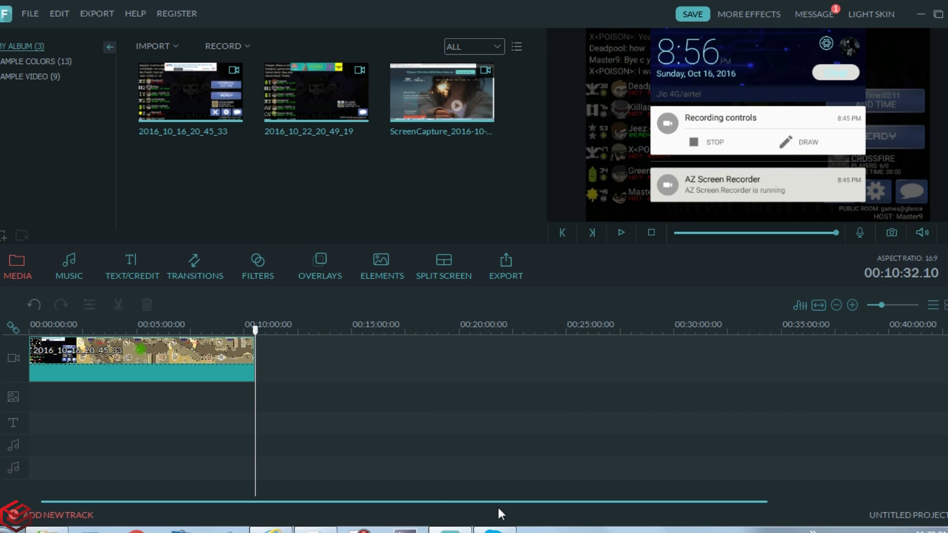
left_click(852, 302)
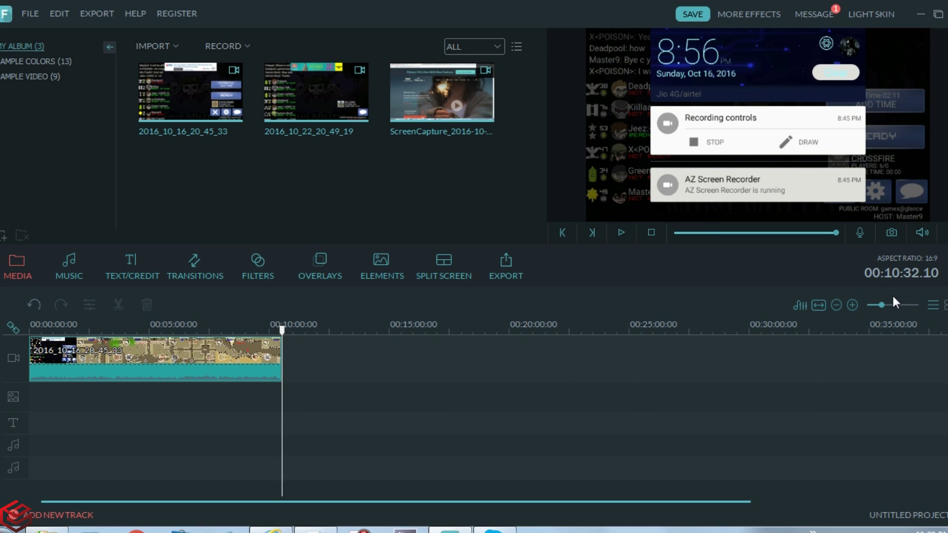
left_click_drag(886, 307, 879, 306)
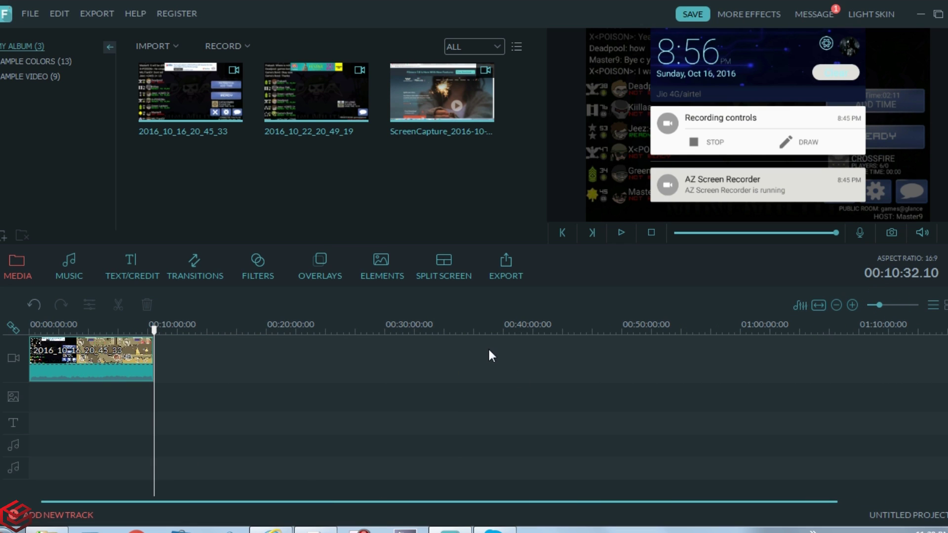
mouse_move(470, 323)
left_mouse_down()
mouse_move(874, 324)
mouse_move(822, 325)
left_mouse_up()
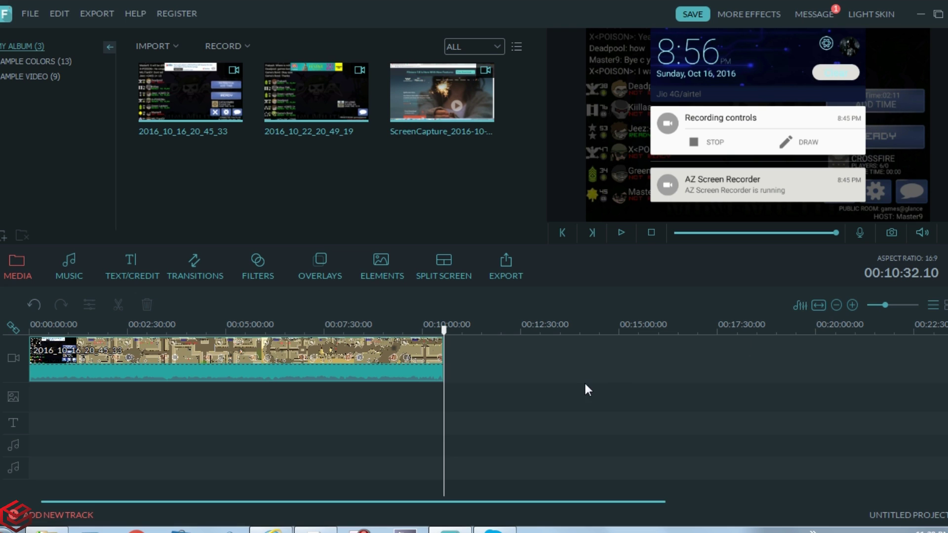
- Try rotation, vertical flip, contrast and brightness on the gameplay clip
left_click(316, 368)
left_click(90, 304)
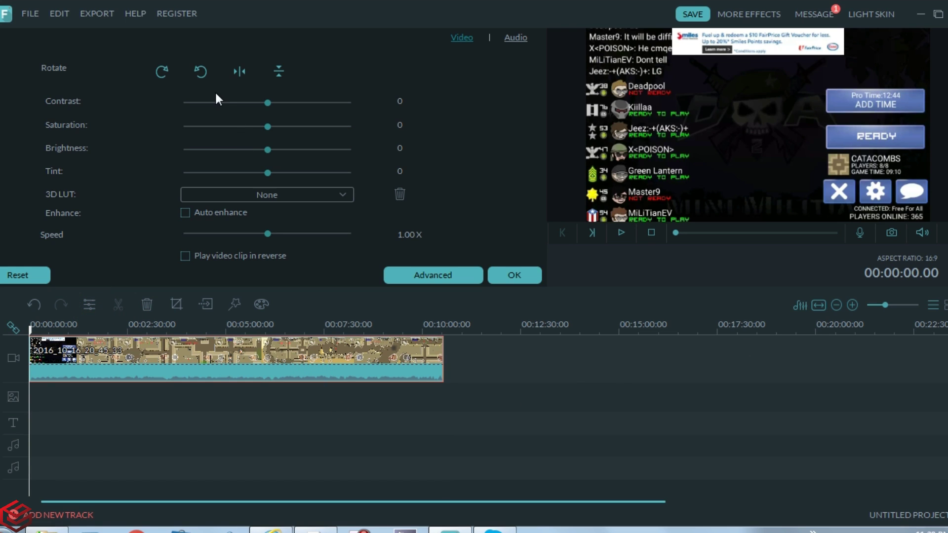
left_click(162, 72)
left_click(161, 71)
left_click(280, 72)
mouse_move(268, 102)
left_mouse_down()
mouse_move(303, 102)
mouse_move(267, 102)
mouse_move(312, 124)
mouse_move(268, 127)
left_mouse_up()
left_click_drag(267, 149, 268, 150)
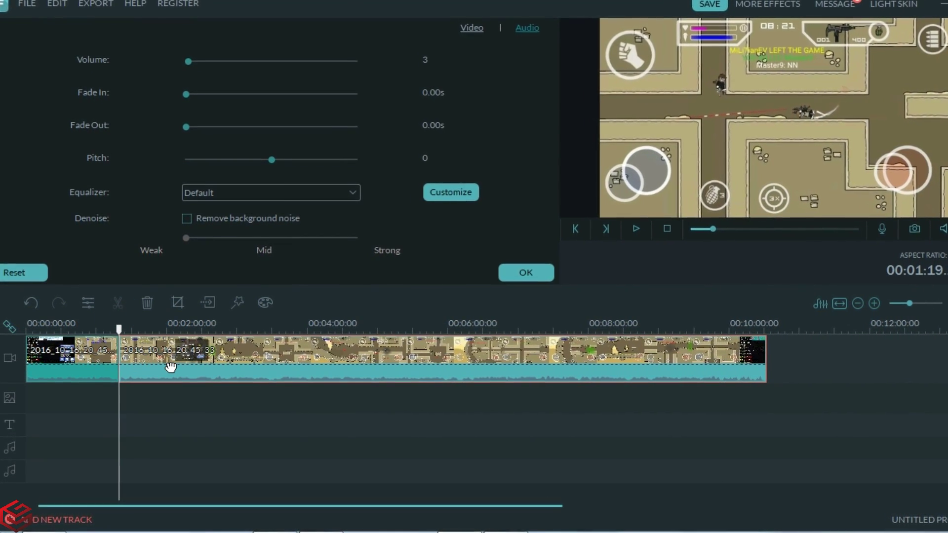
- Split off a short piece just before 1:20 and delete it
left_click_drag(119, 329, 135, 332)
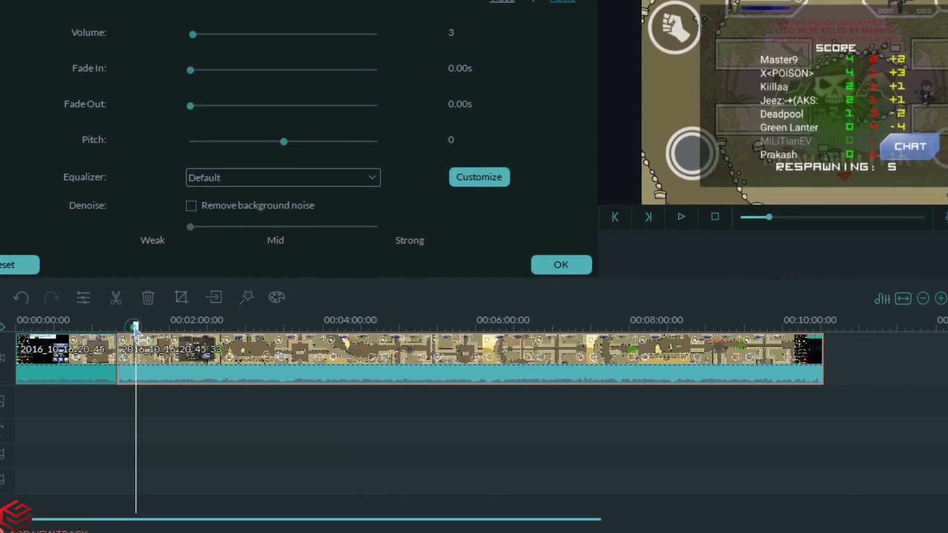
left_click_drag(133, 329, 142, 346)
left_click(114, 295)
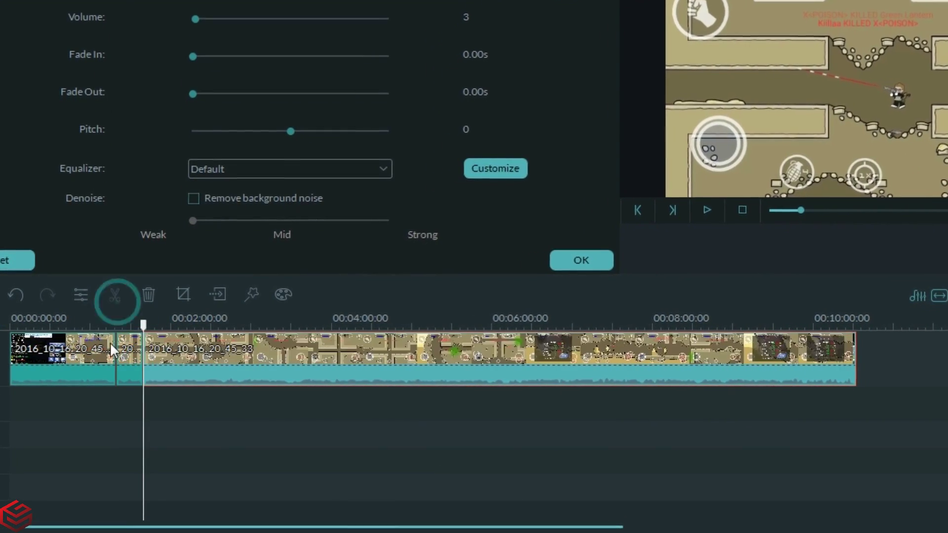
left_click(126, 337)
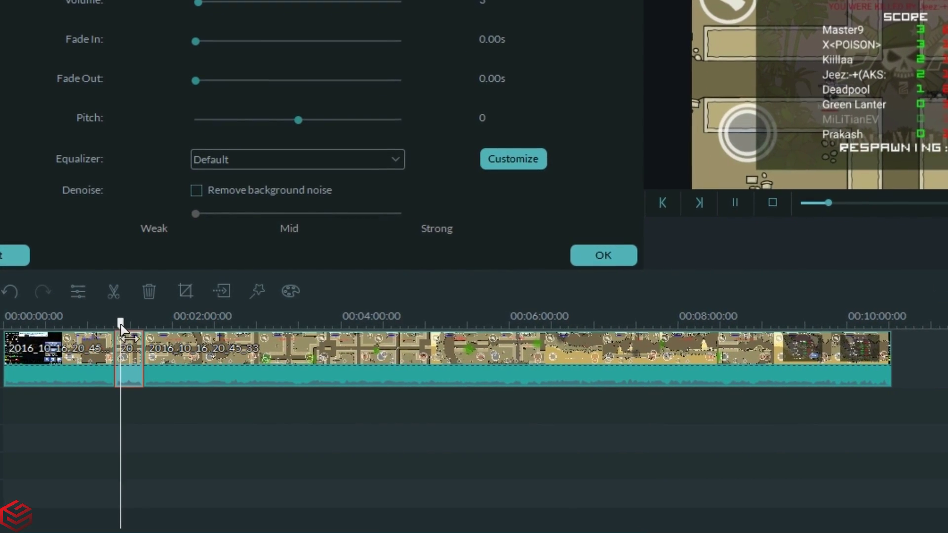
key("space")
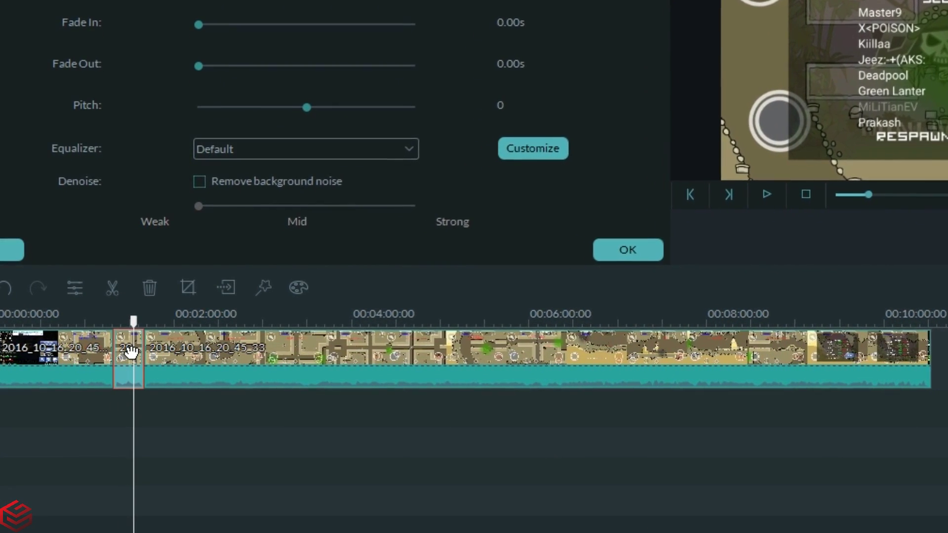
right_click(130, 349)
key("Escape")
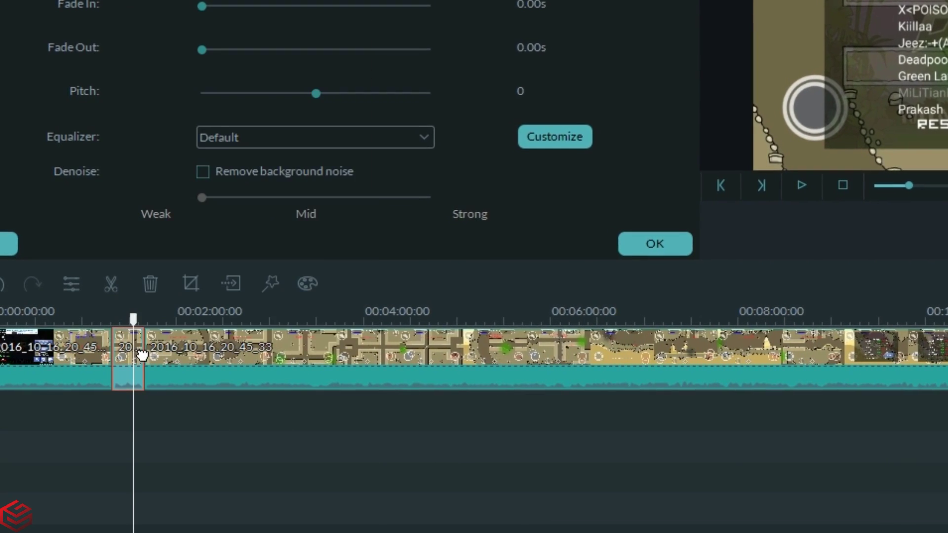
left_click(151, 281)
- Place the Bar transition at the clip join and play it back, also previewing Blind
left_click(678, 239)
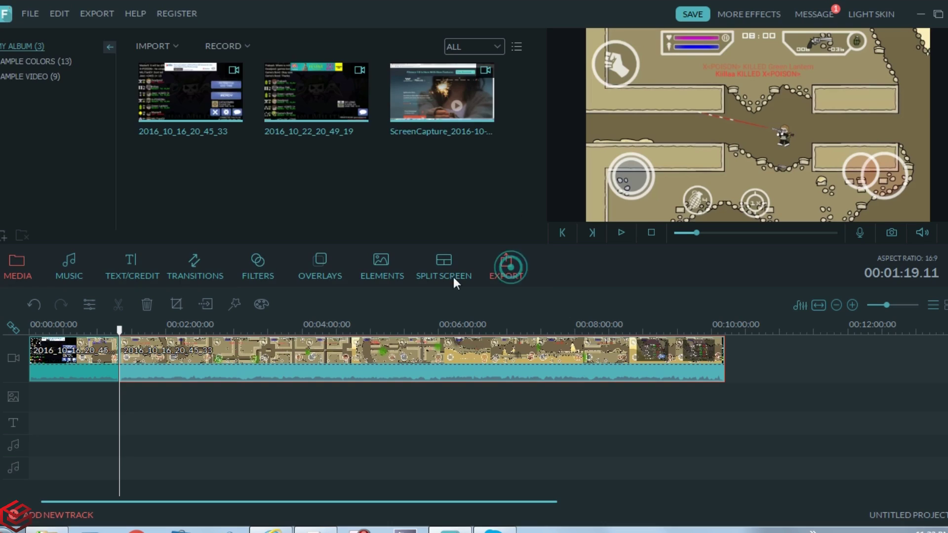
left_click(207, 268)
left_click(337, 71)
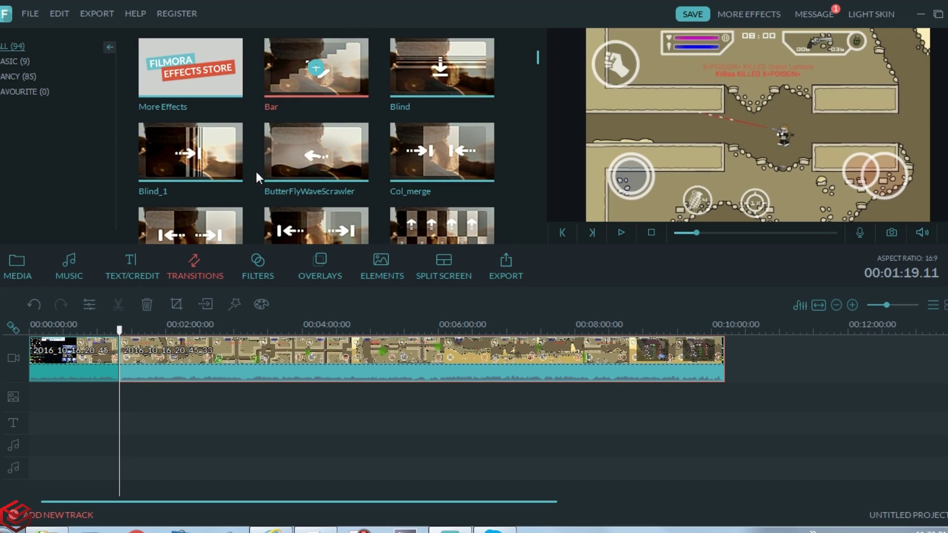
left_click_drag(129, 354, 126, 355)
scroll(536, 306, "up", 2)
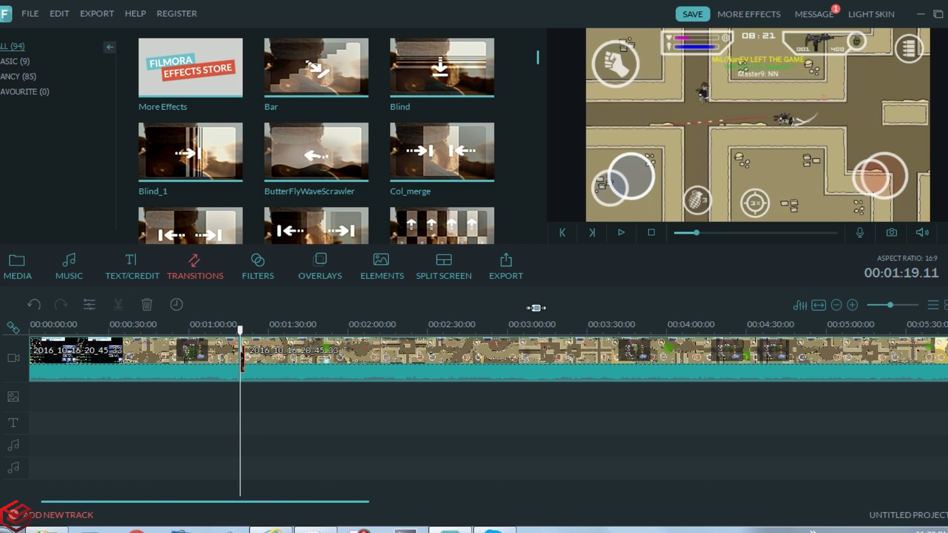
key("space")
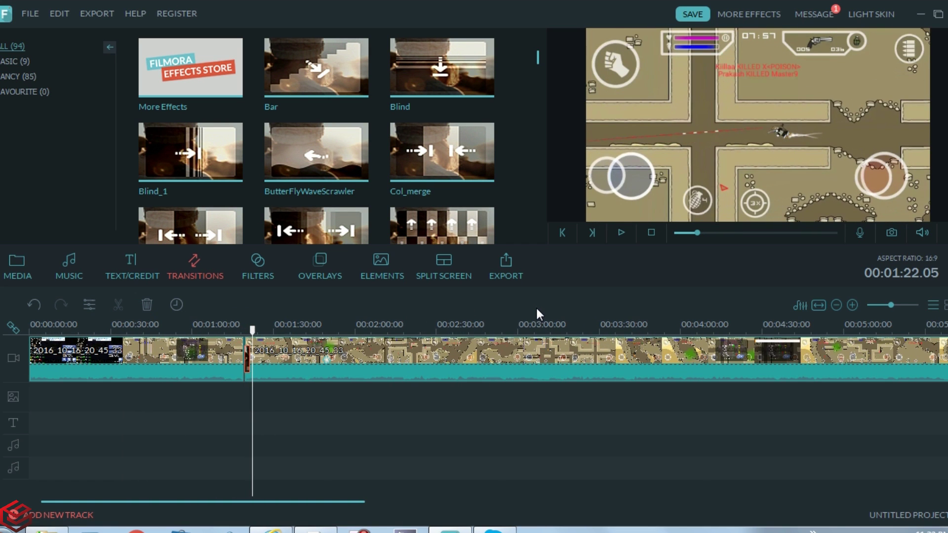
left_click(463, 77)
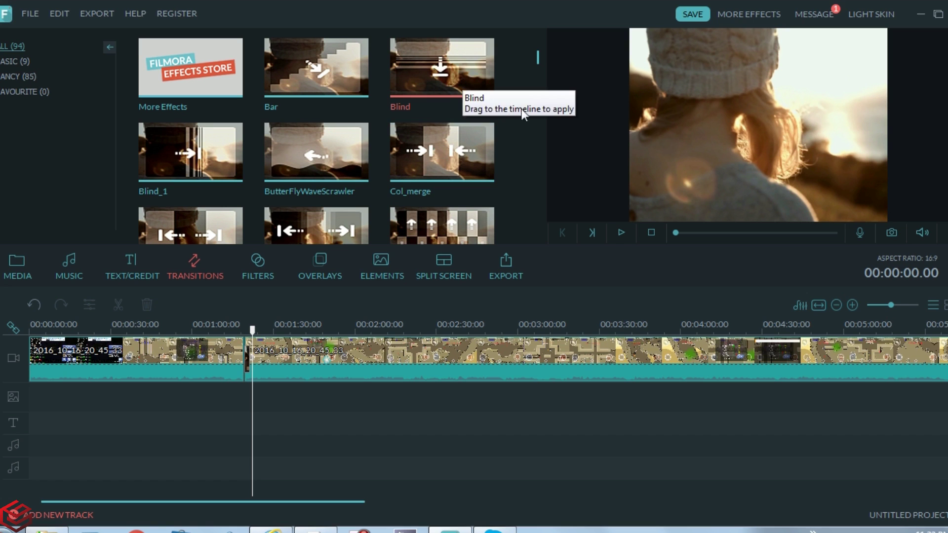
left_click_drag(540, 56, 540, 144)
left_click(251, 373)
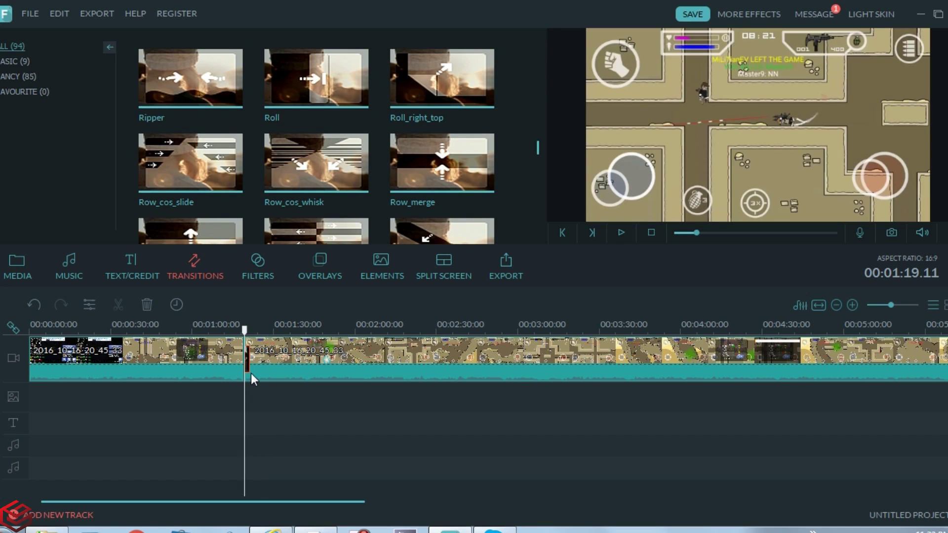
key("space")
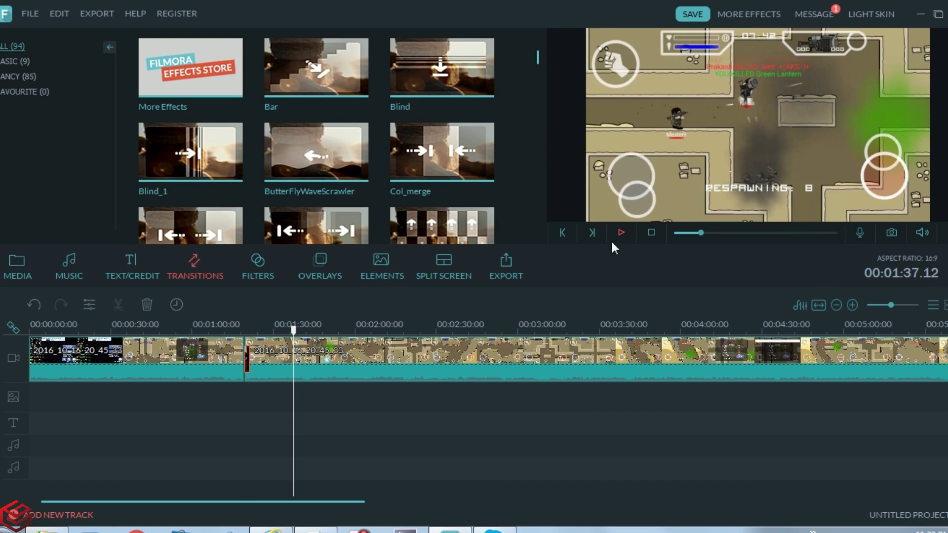
left_click(257, 271)
- Apply Particle 1 around 1:37 and Bad_TVSignal later in the clip
left_click(335, 77)
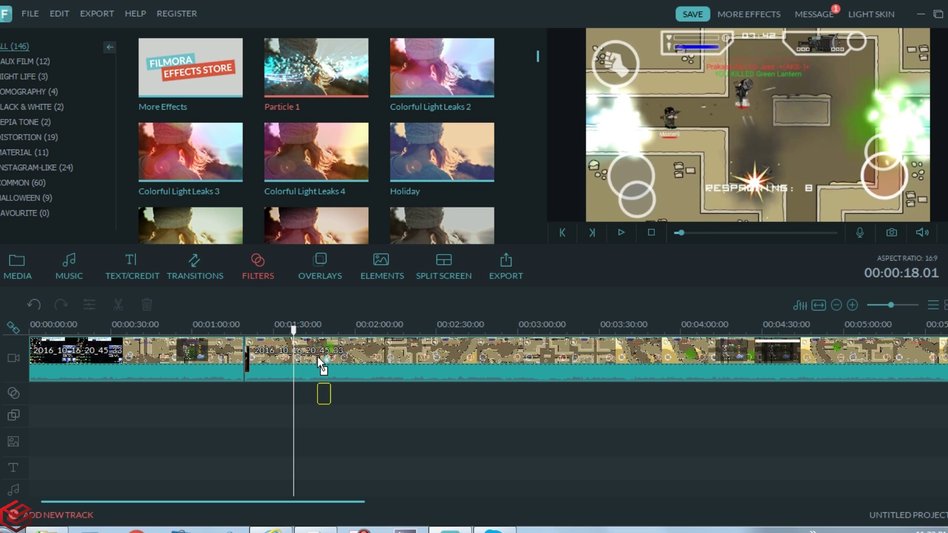
left_click_drag(317, 356, 296, 362)
key("space")
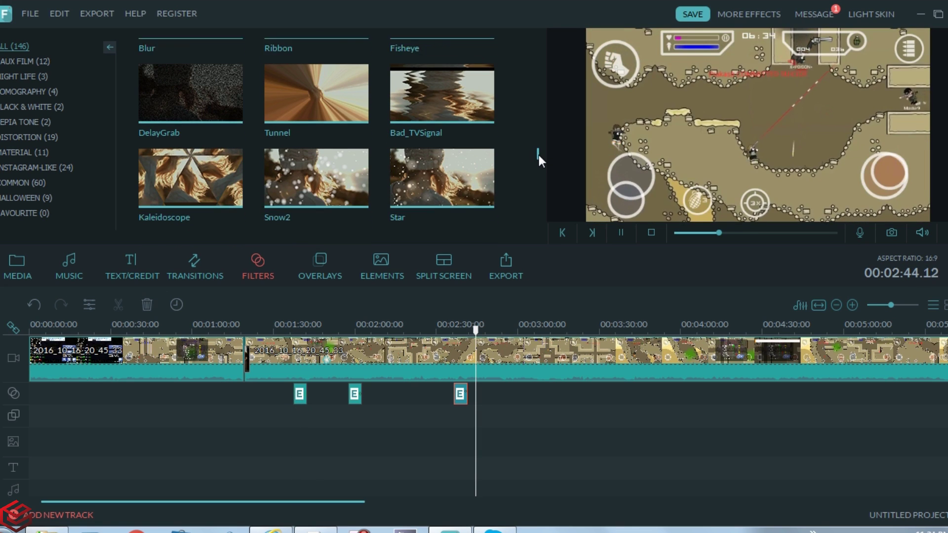
scroll(539, 155, "down", 1)
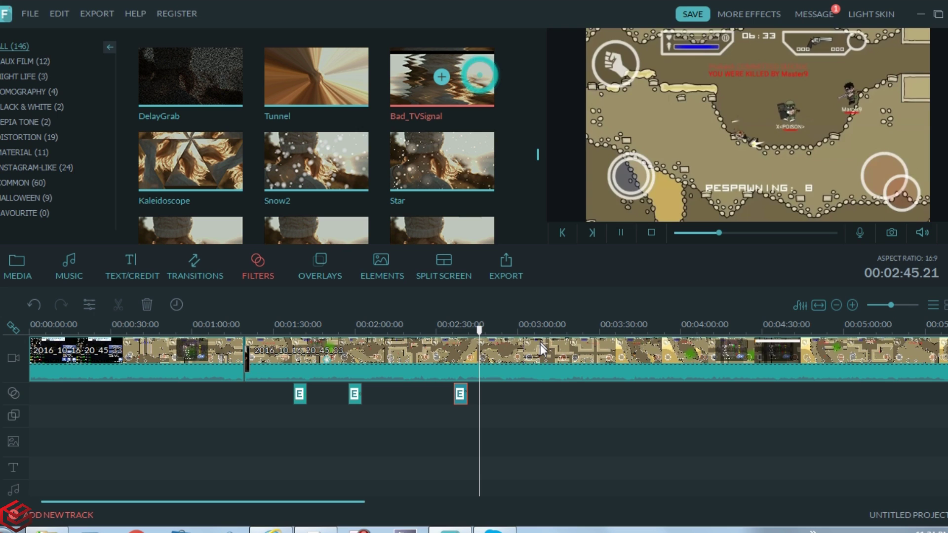
left_click_drag(540, 345, 528, 386)
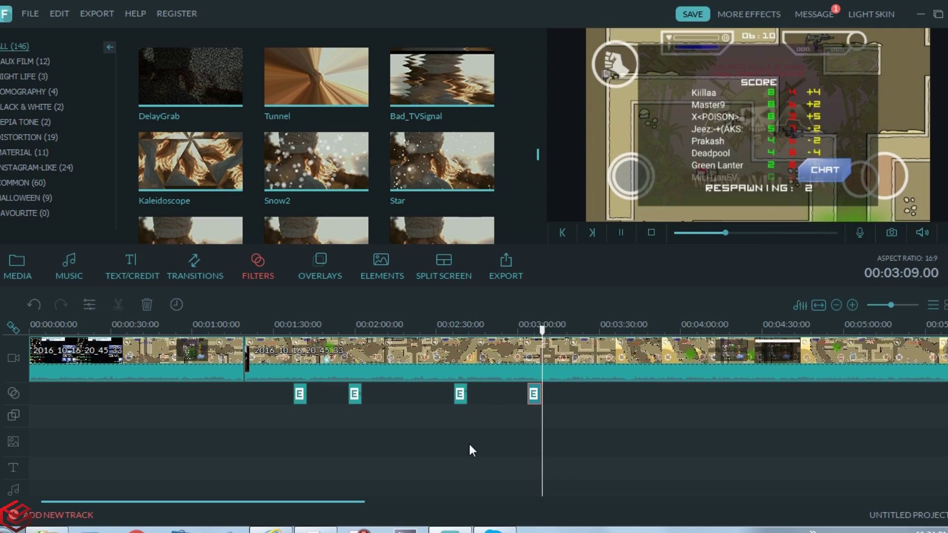
- Delete the first three filters and trim the remaining Bad_TVSignal near 3:00
left_click_drag(478, 436, 367, 441)
right_click(303, 399)
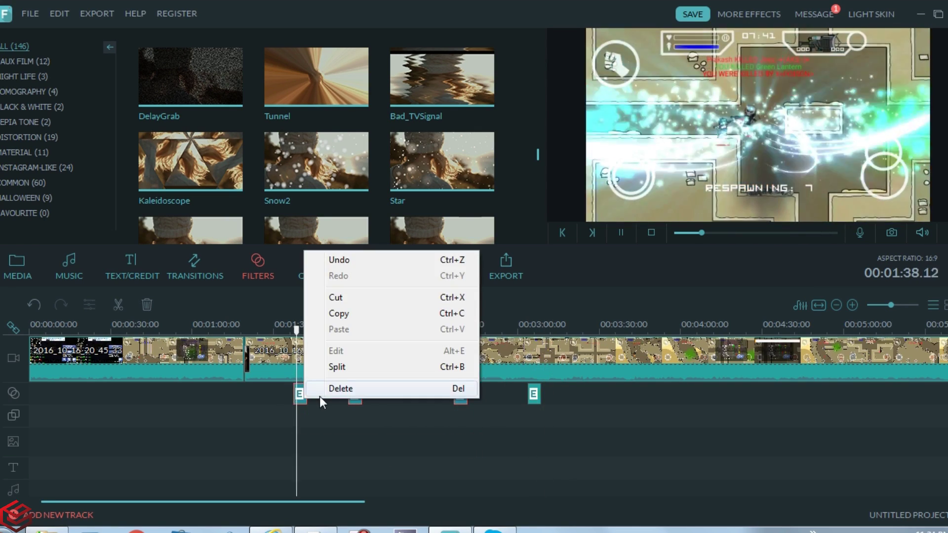
left_click(319, 391)
left_click(511, 393)
key("space")
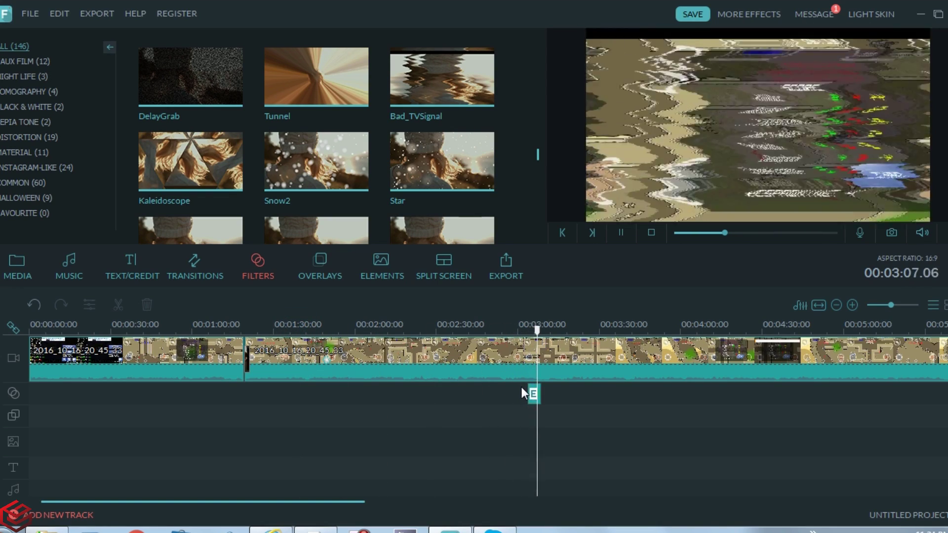
left_click(527, 394)
mouse_move(525, 398)
left_mouse_down()
mouse_move(408, 398)
mouse_move(535, 410)
left_mouse_up()
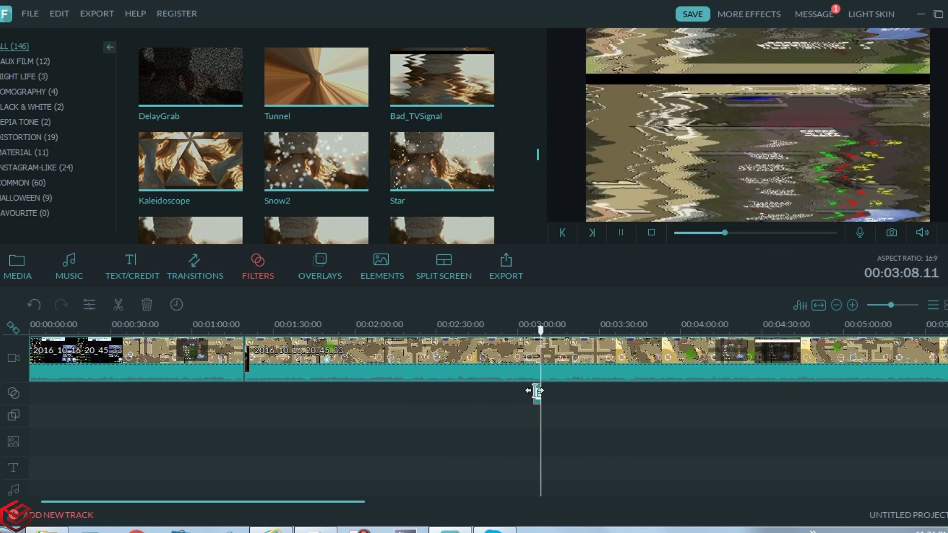
left_click(89, 304)
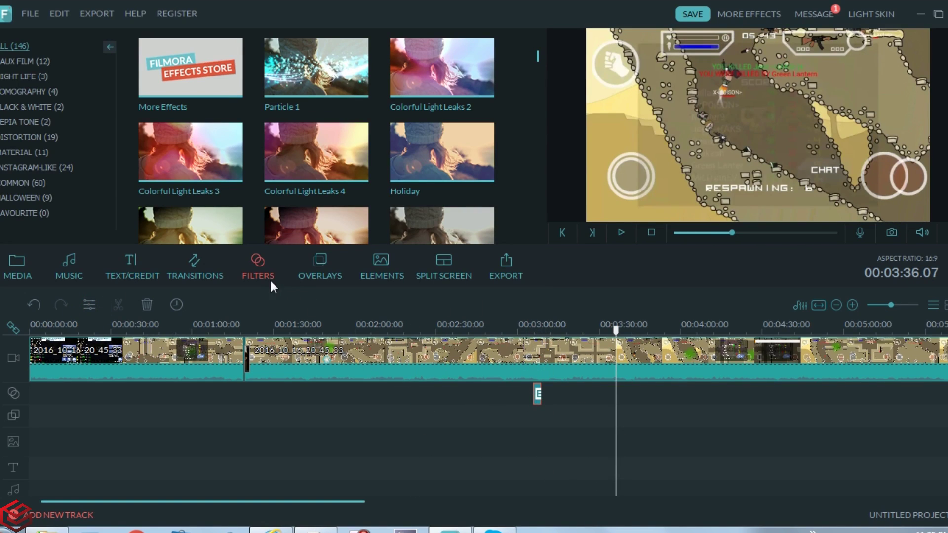
- Preview Firework 1, place an element on a new track at 2:18, and play it
left_click(370, 266)
left_click_drag(535, 59, 542, 73)
left_click(316, 136)
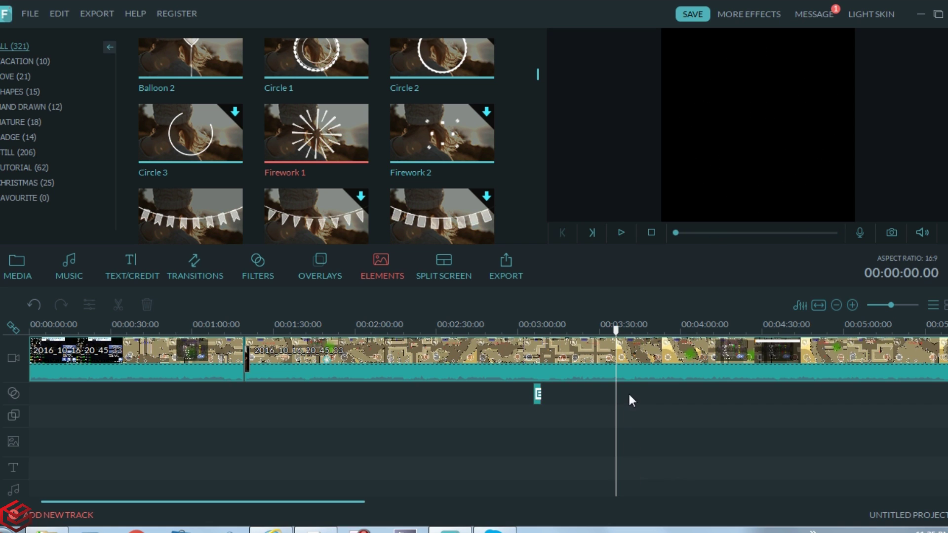
left_click_drag(317, 215, 405, 403)
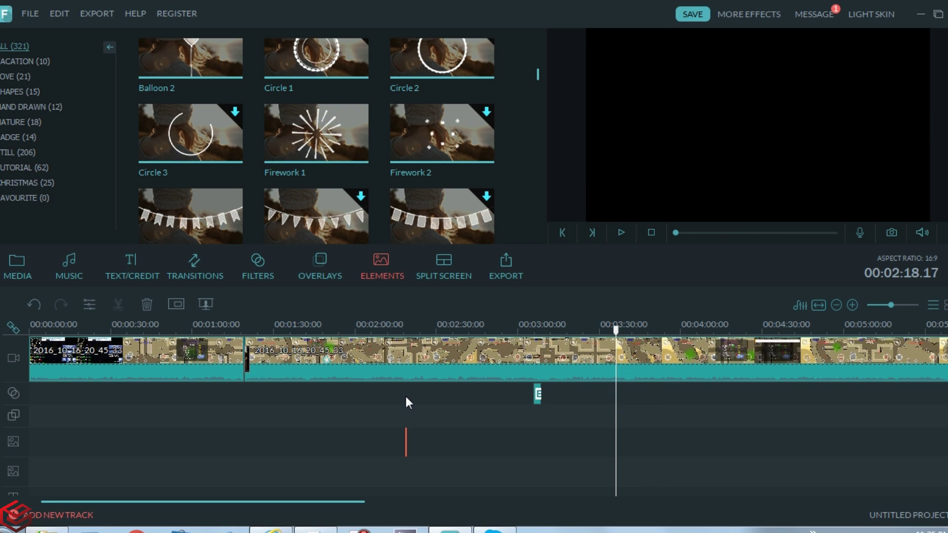
left_click(406, 397)
scroll(350, 370, "up", 1)
key("space")
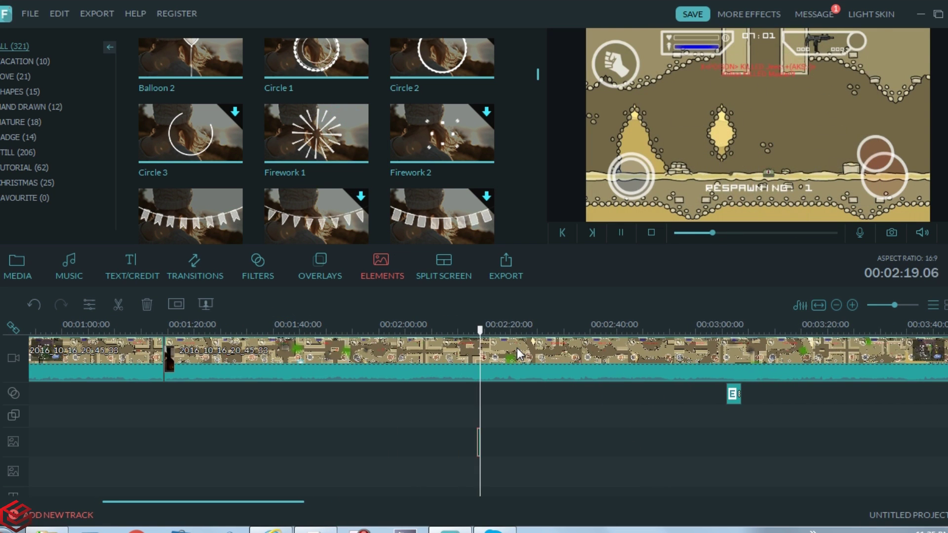
- Download Firework 2 and Circle 3, placing Circle 3 at 01:22, and preview each
left_click(469, 133)
left_click_drag(469, 133, 327, 404)
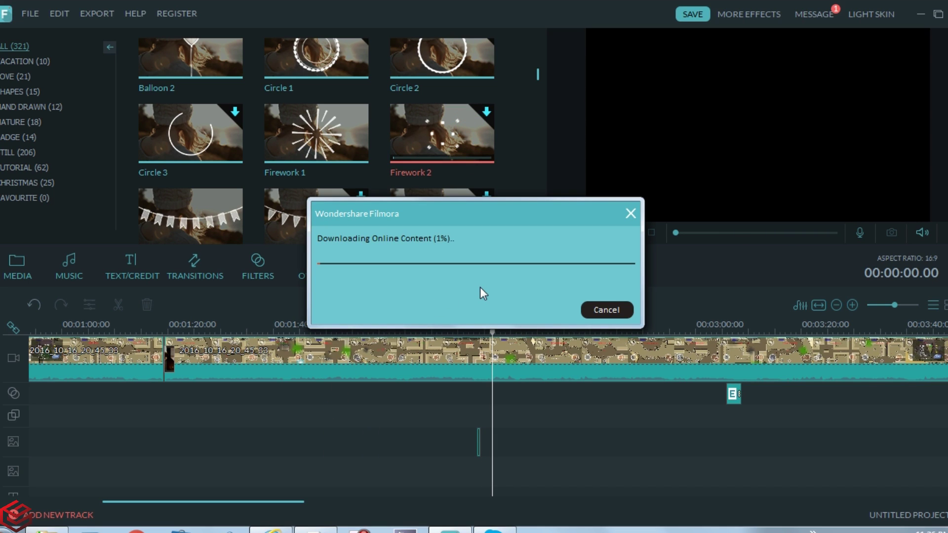
key("space")
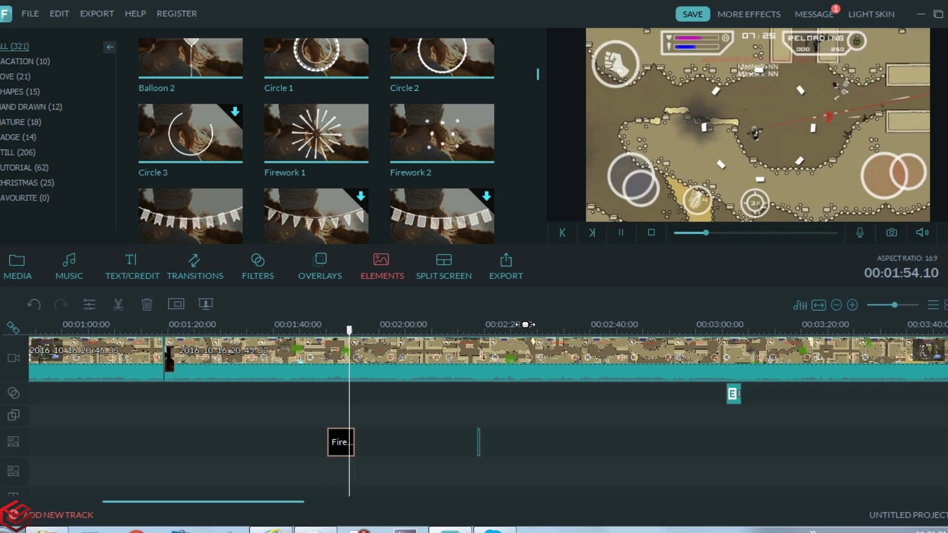
double_click(209, 134)
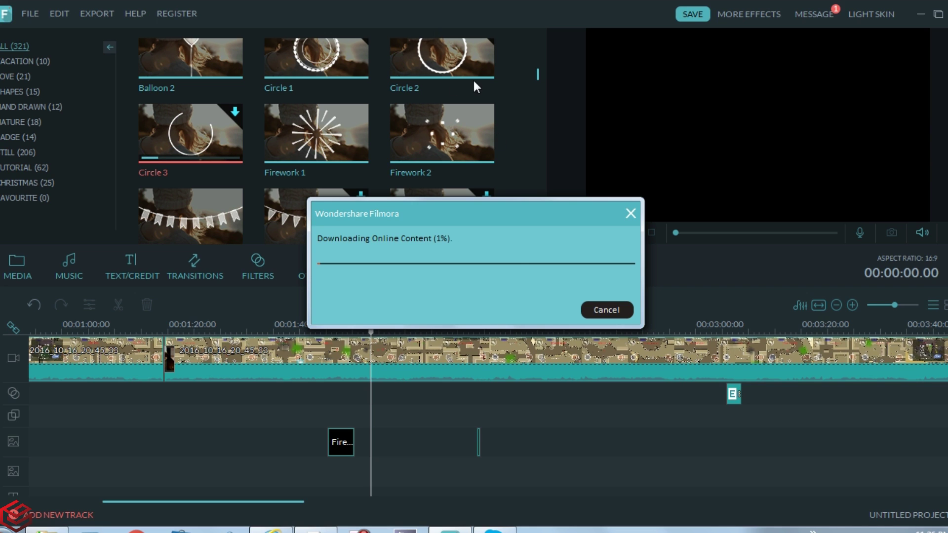
left_click_drag(191, 133, 185, 442)
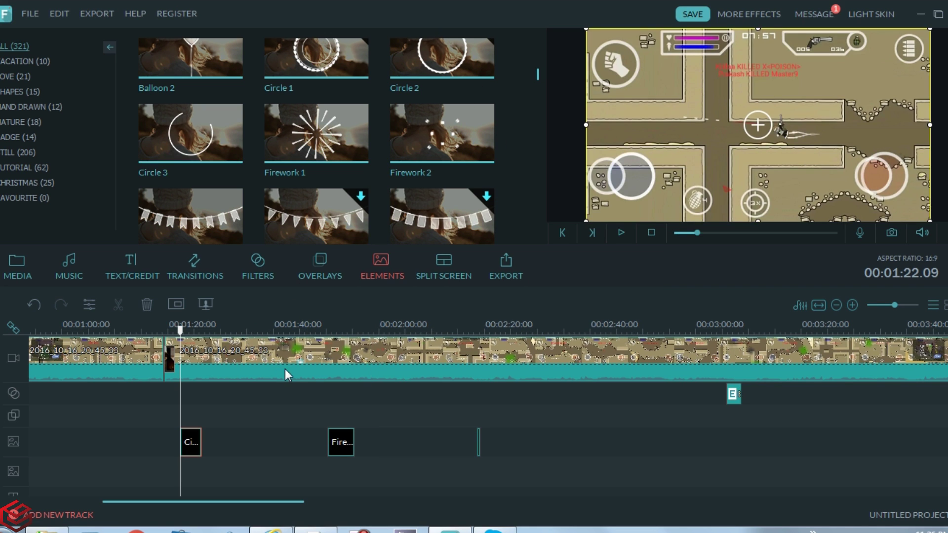
key("space")
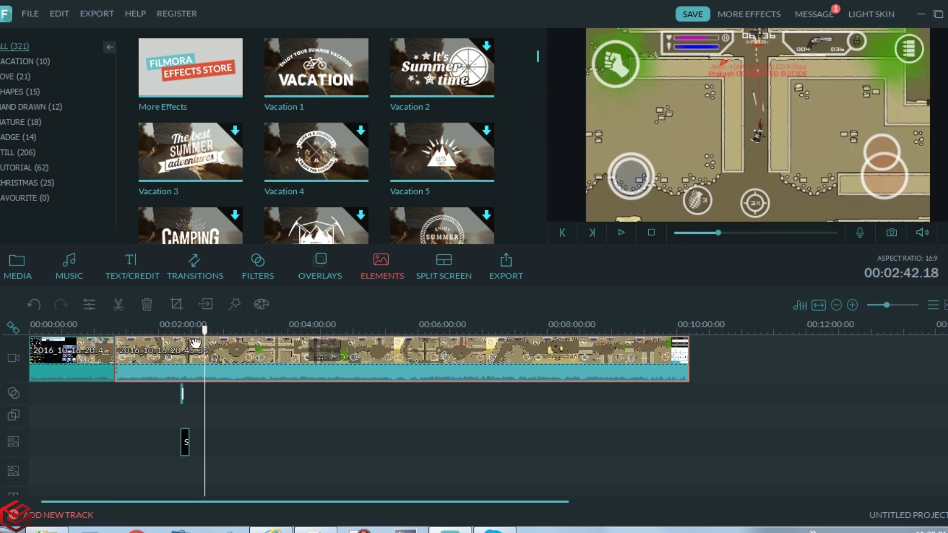
- Split the gameplay clip near 2:30 and zoom the timeline in
left_click(118, 304)
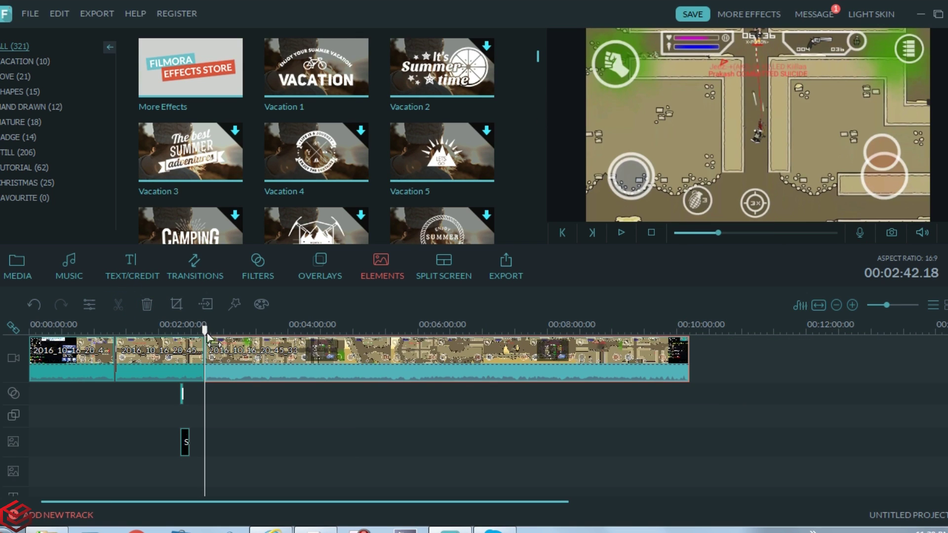
left_click_drag(204, 329, 210, 334)
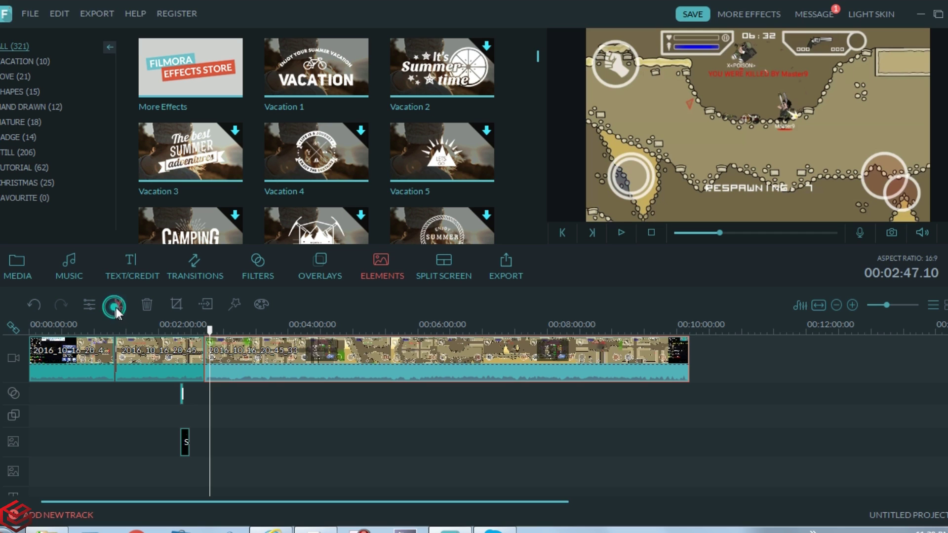
key("ctrl+equal")
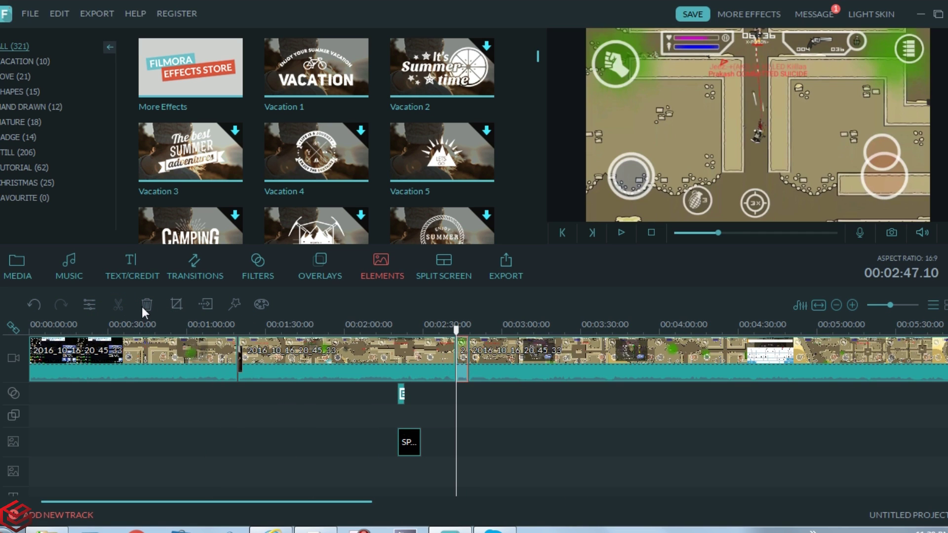
- Slow the short piece to 0.50X speed and preview it
left_click(87, 303)
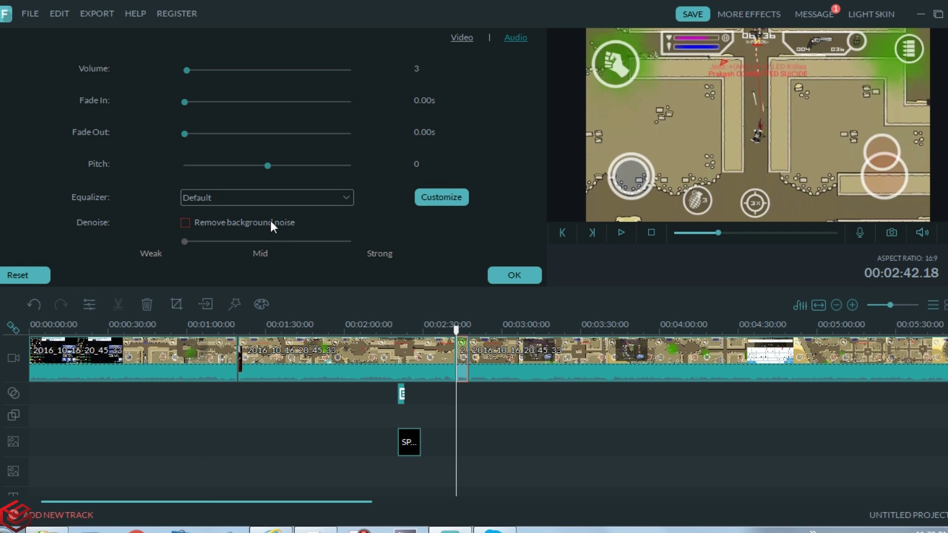
left_click(462, 37)
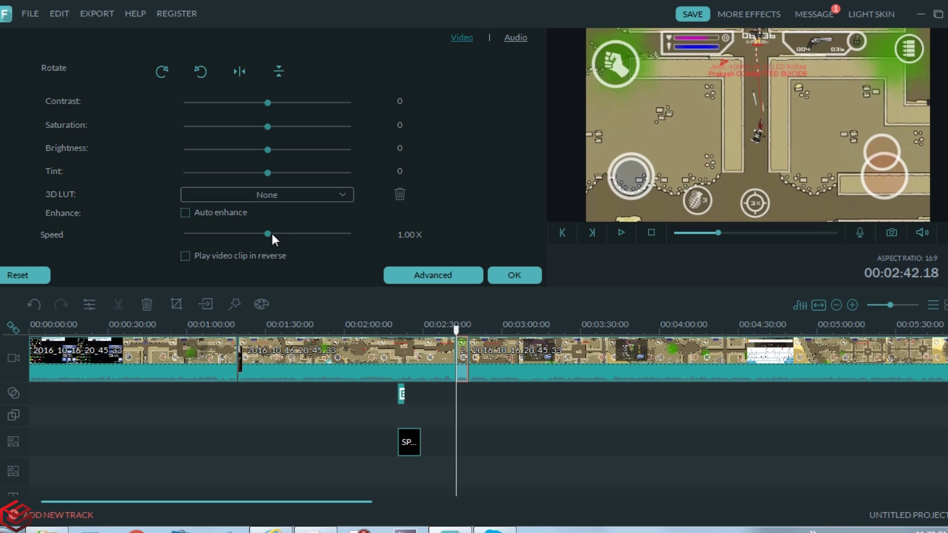
left_click_drag(271, 235, 248, 235)
left_click_drag(273, 231, 357, 237)
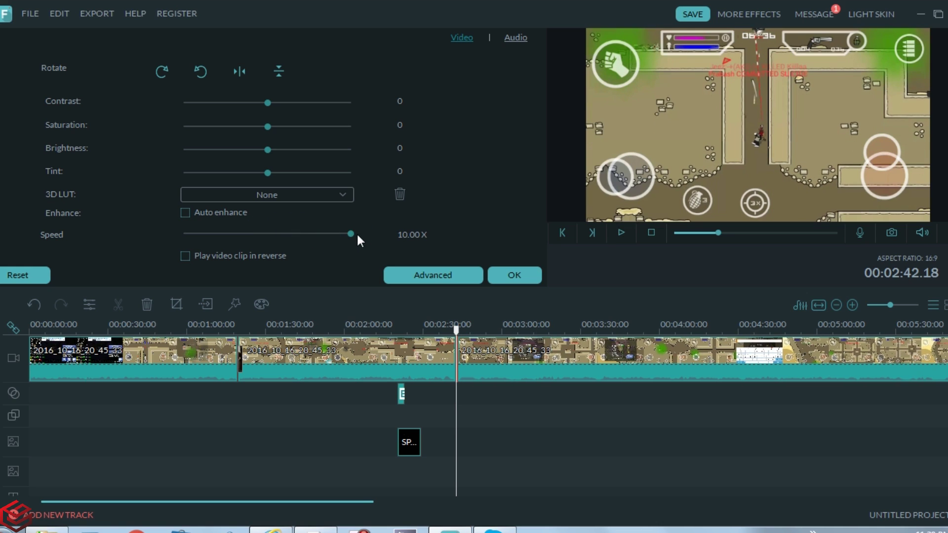
mouse_move(240, 238)
left_mouse_down()
mouse_move(211, 230)
mouse_move(182, 241)
mouse_move(258, 228)
mouse_move(251, 234)
left_mouse_up()
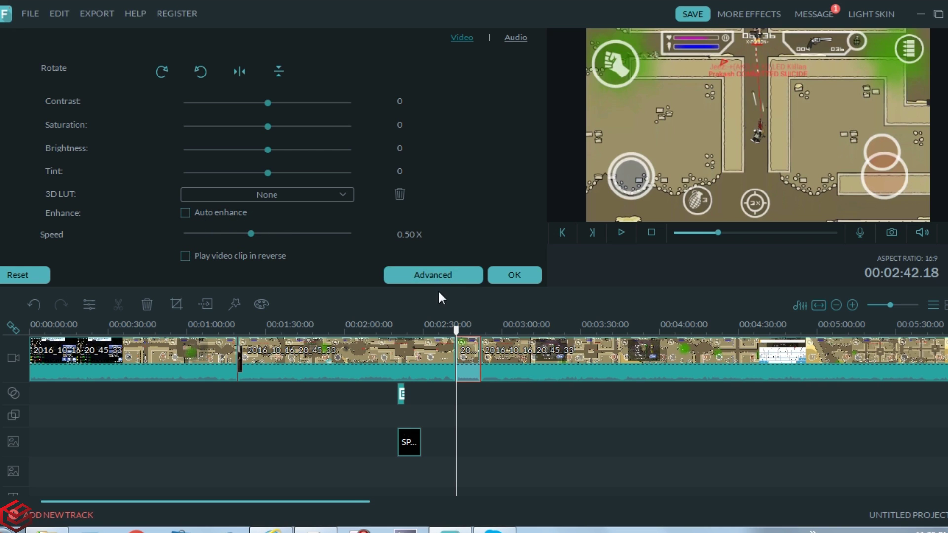
left_click(507, 275)
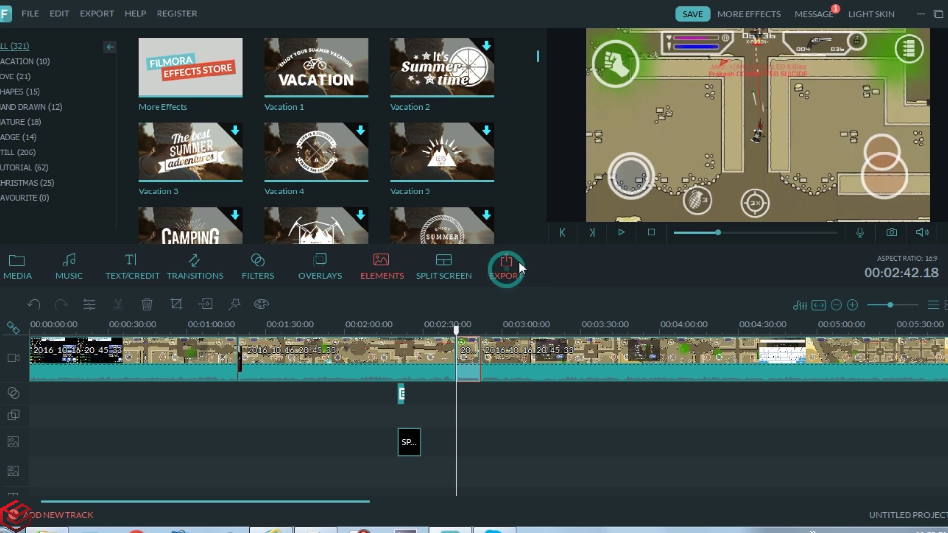
left_click(623, 232)
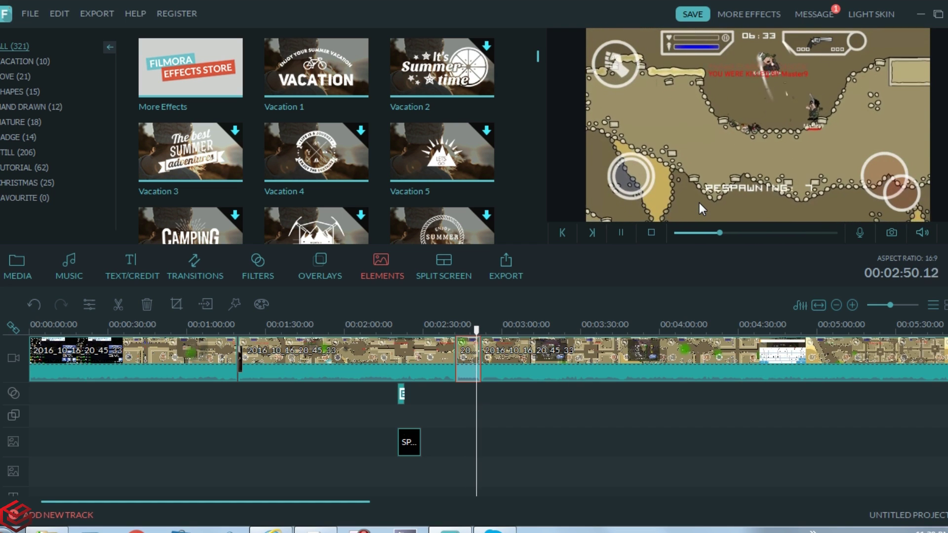
- Make the slow-motion clip play in reverse and preview it
left_click(460, 343)
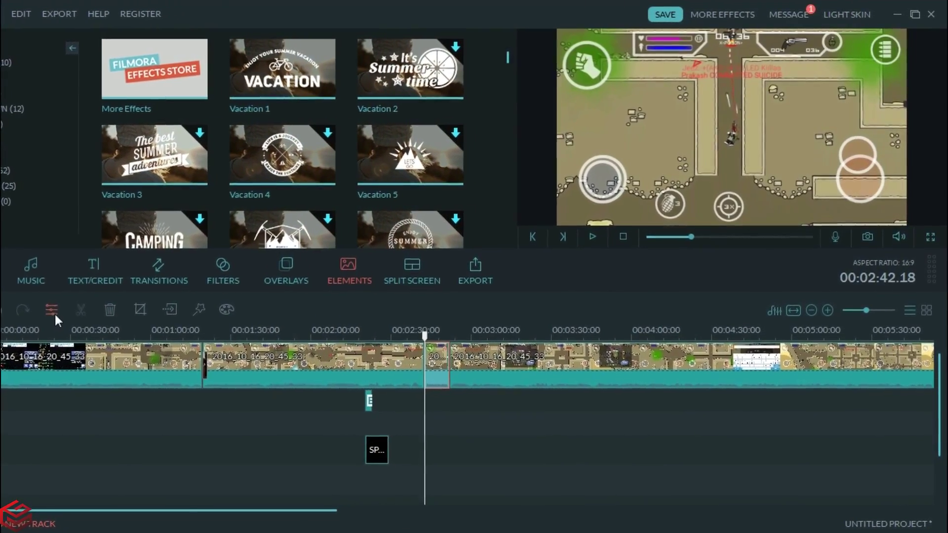
left_click(63, 306)
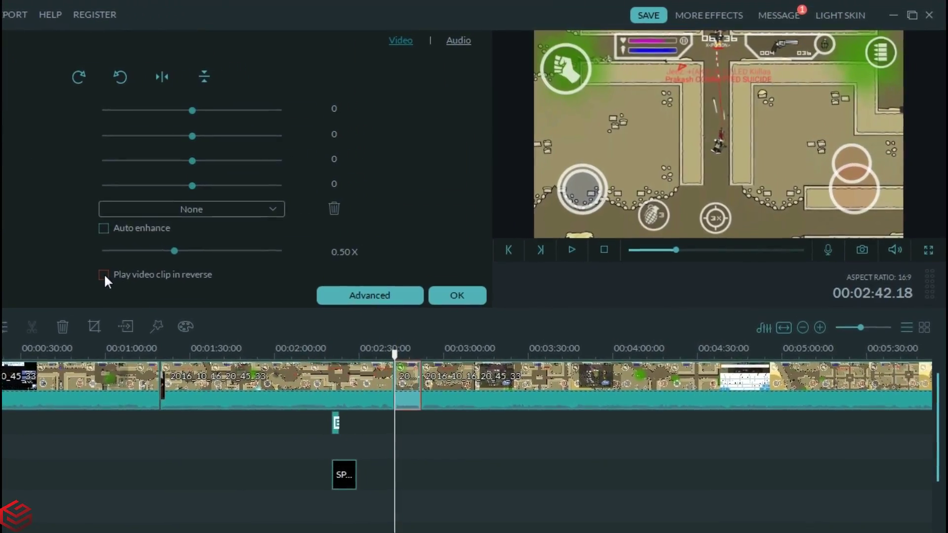
left_click(117, 272)
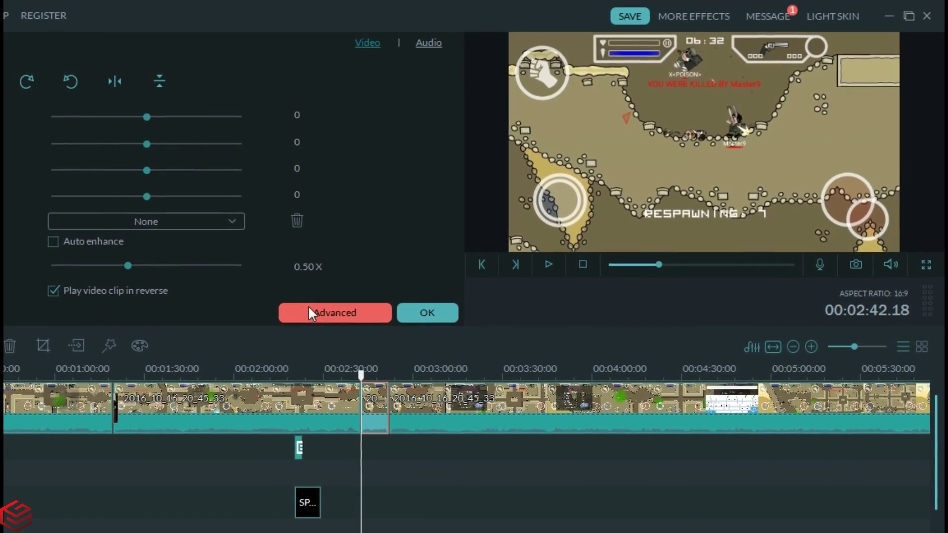
left_click(430, 307)
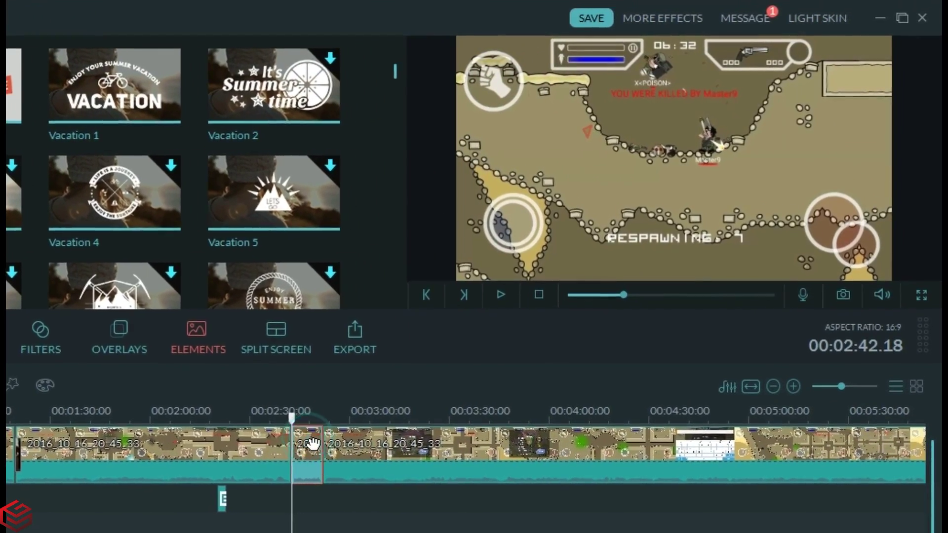
key("space")
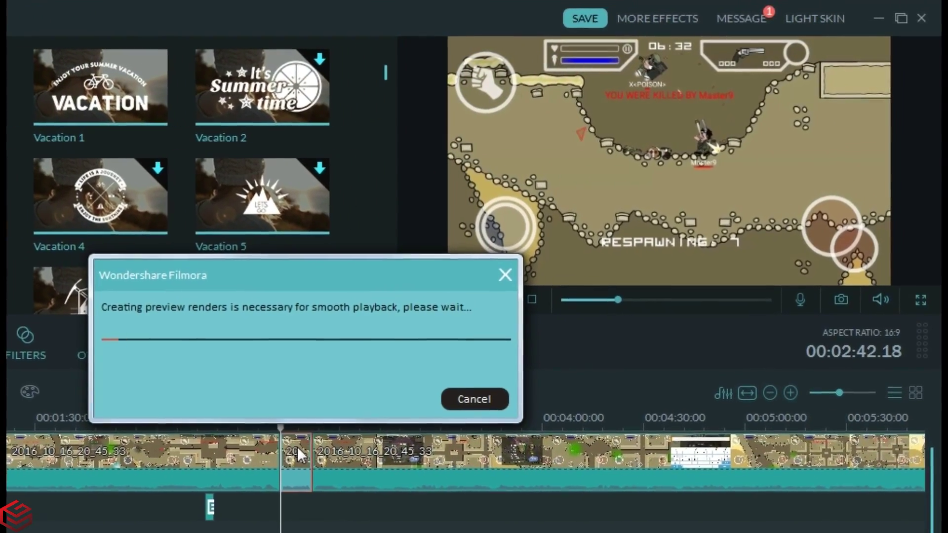
key("space")
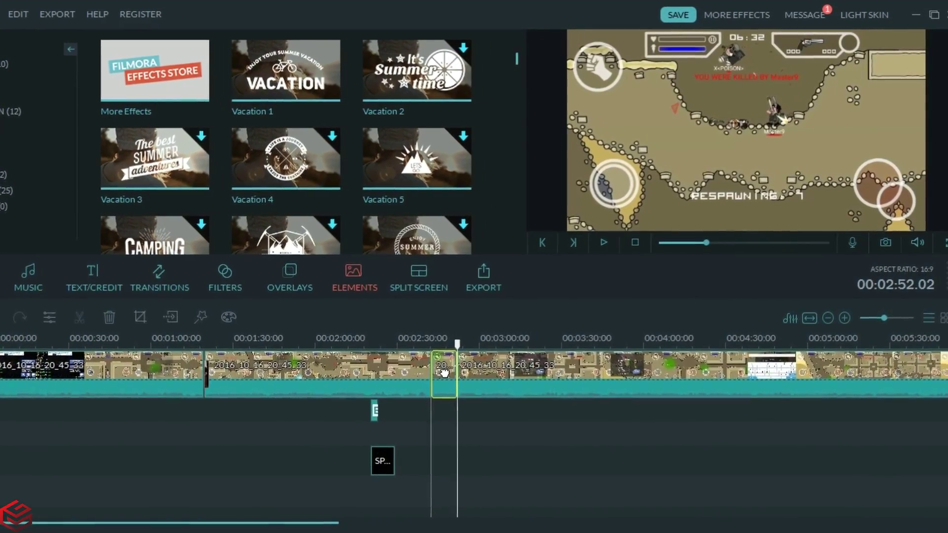
- Duplicate the reversed clip right after the original and play through to about 3:20
key("ctrl+c")
key("ctrl+v")
key("space")
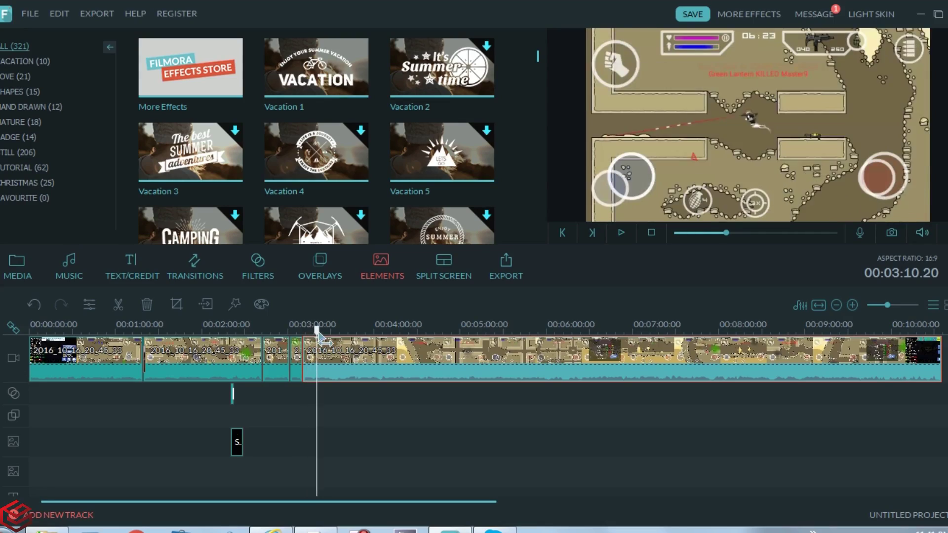
left_click_drag(314, 326, 324, 337)
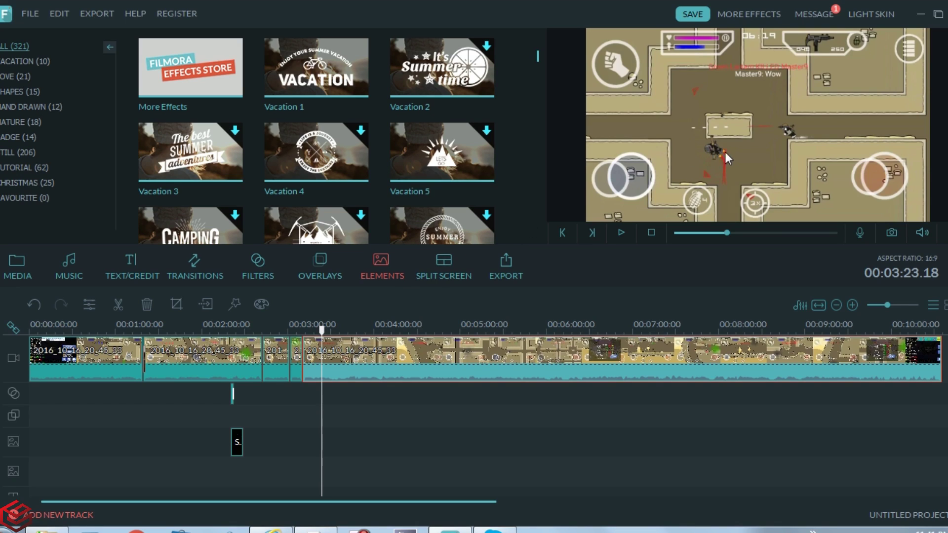
- Insert a Snapshot_0 frame at a split, trim the short clip's end, and return to 3:23
left_click(889, 235)
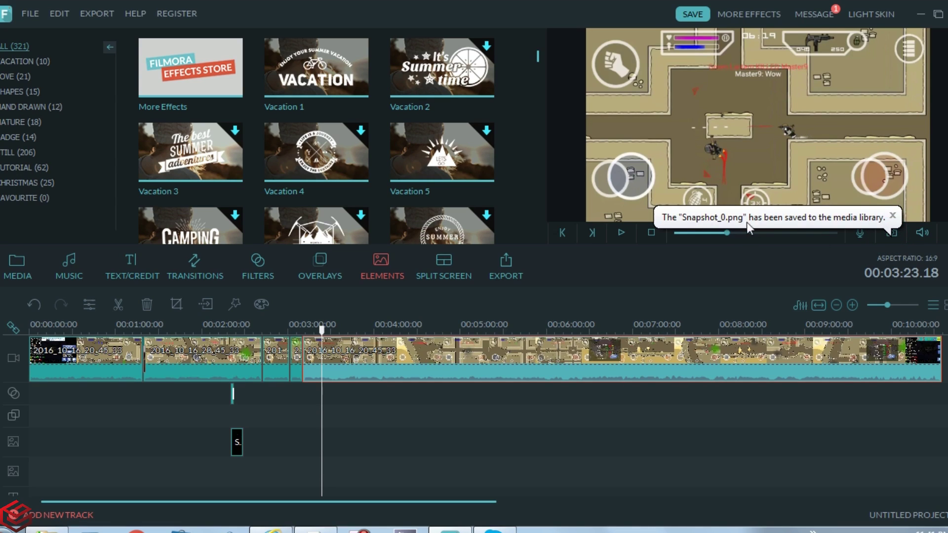
left_click(26, 272)
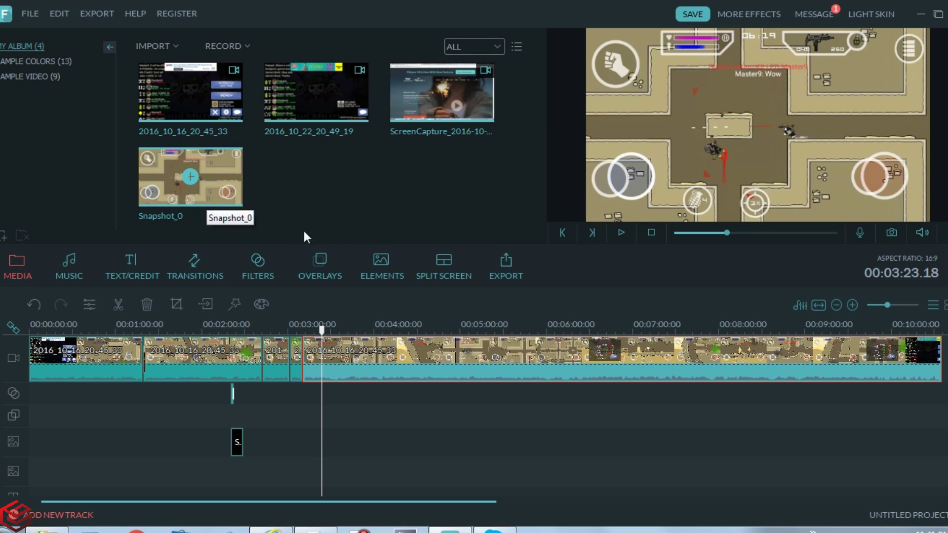
left_click(122, 307)
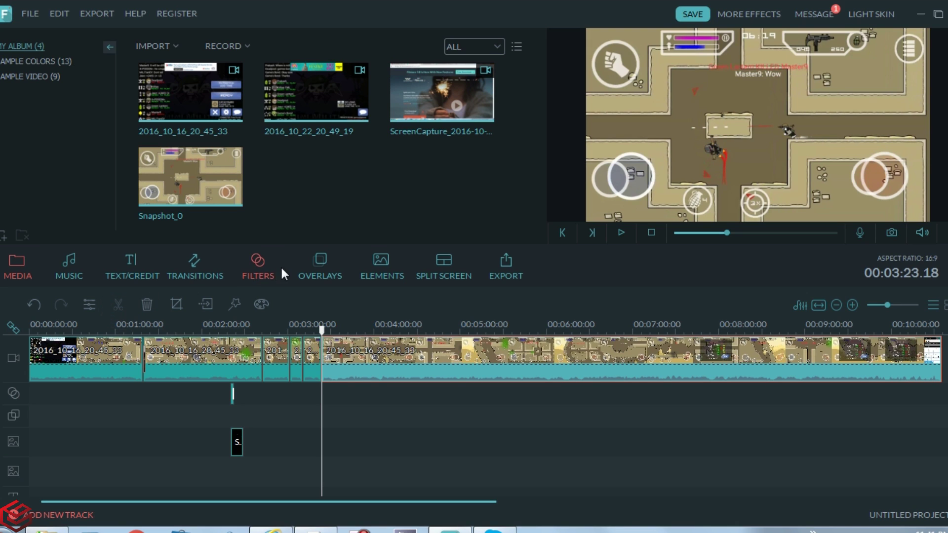
mouse_move(218, 194)
left_mouse_down()
mouse_move(310, 357)
mouse_move(326, 367)
left_mouse_up()
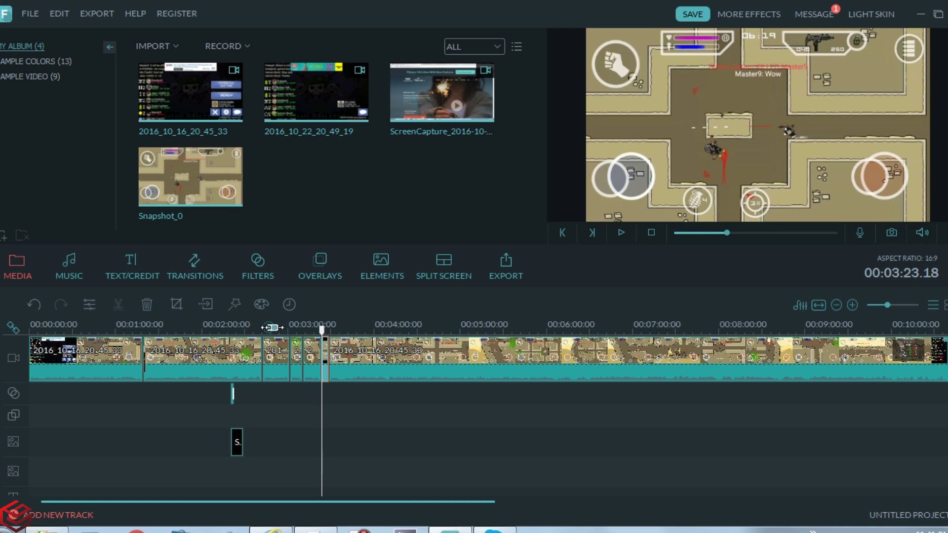
scroll(272, 327, "up", 1)
scroll(437, 330, "up", 1)
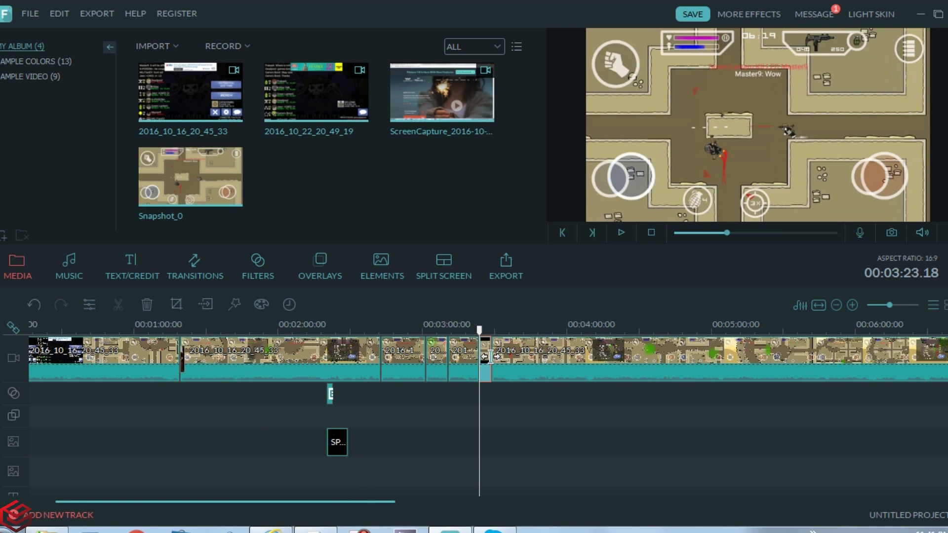
left_click_drag(501, 357, 496, 357)
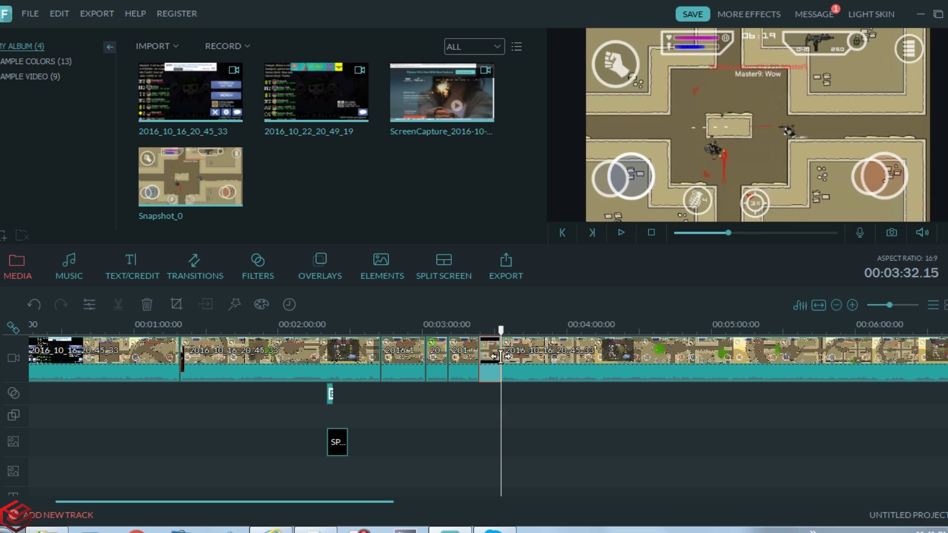
left_click(477, 362)
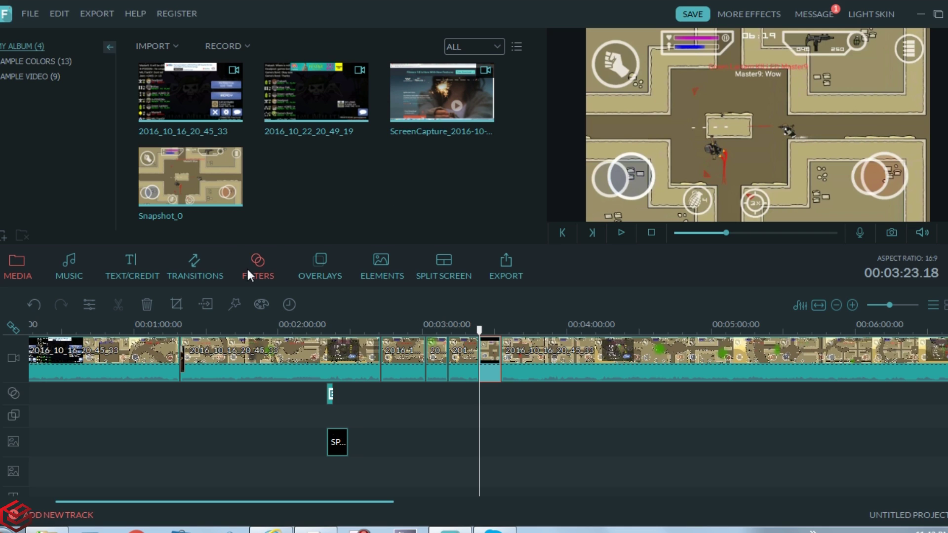
- Drop the Modern 1 'EASY TO USE' title onto the text track at 3:23 and preview it
left_click(113, 266)
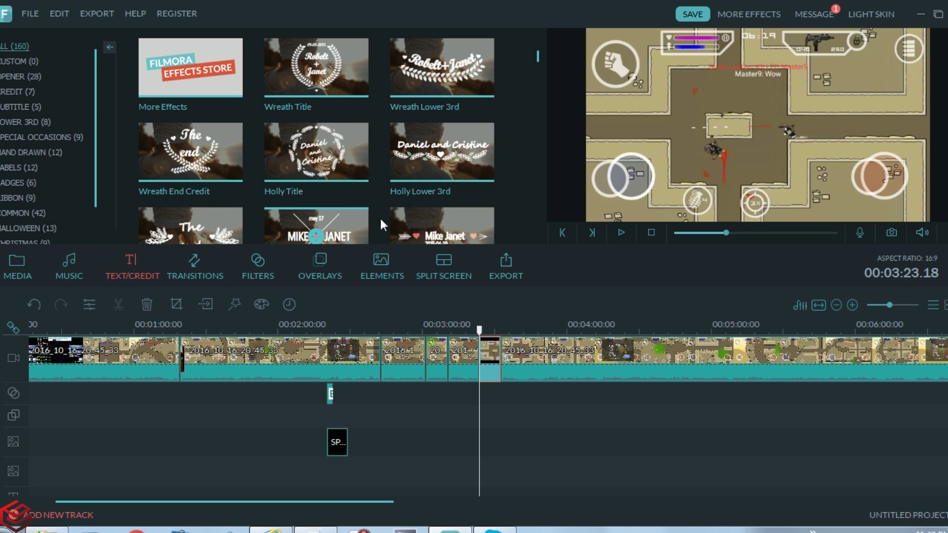
left_click_drag(224, 139, 489, 426)
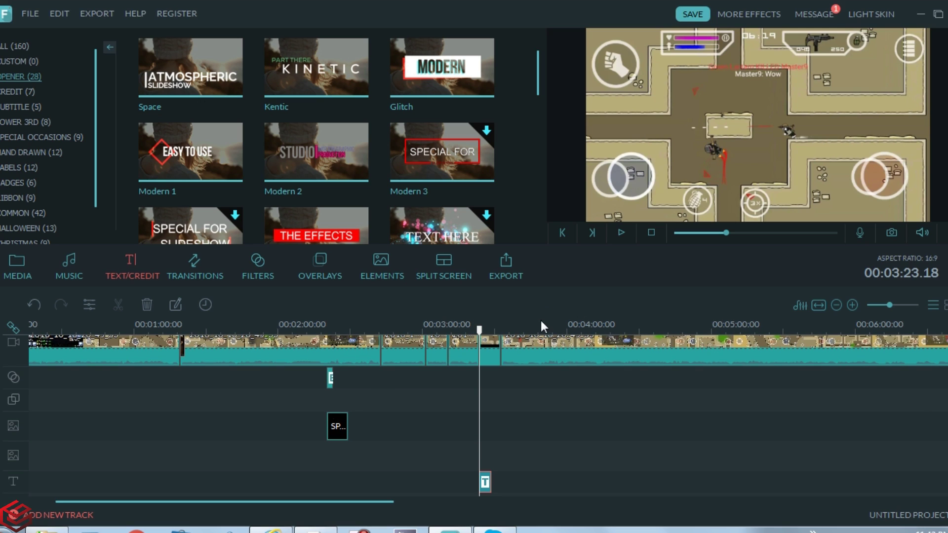
left_click_drag(542, 286, 526, 228)
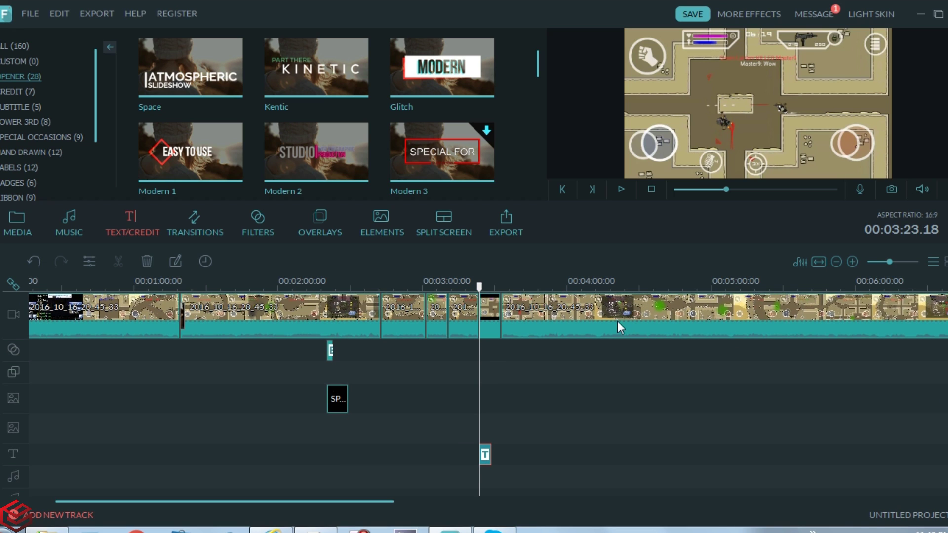
left_click(484, 326)
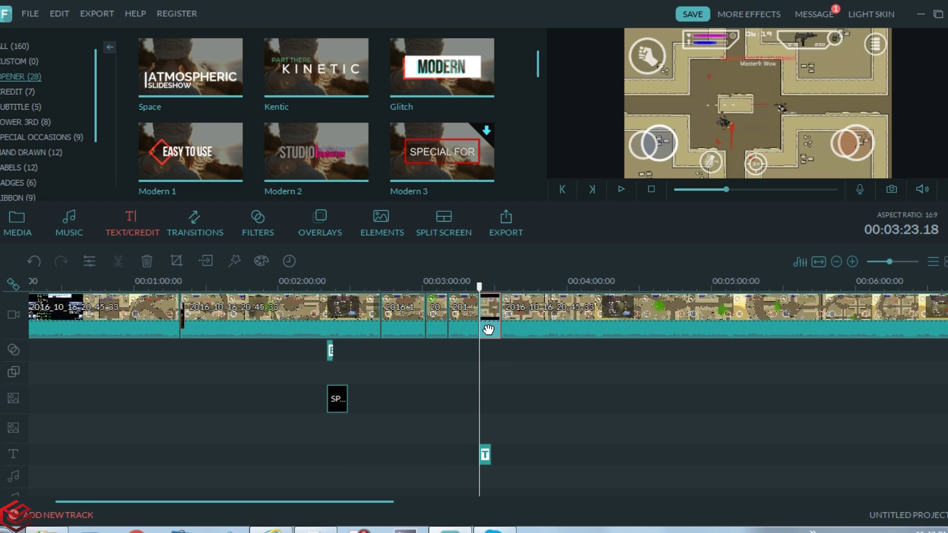
left_click(486, 453)
key("space")
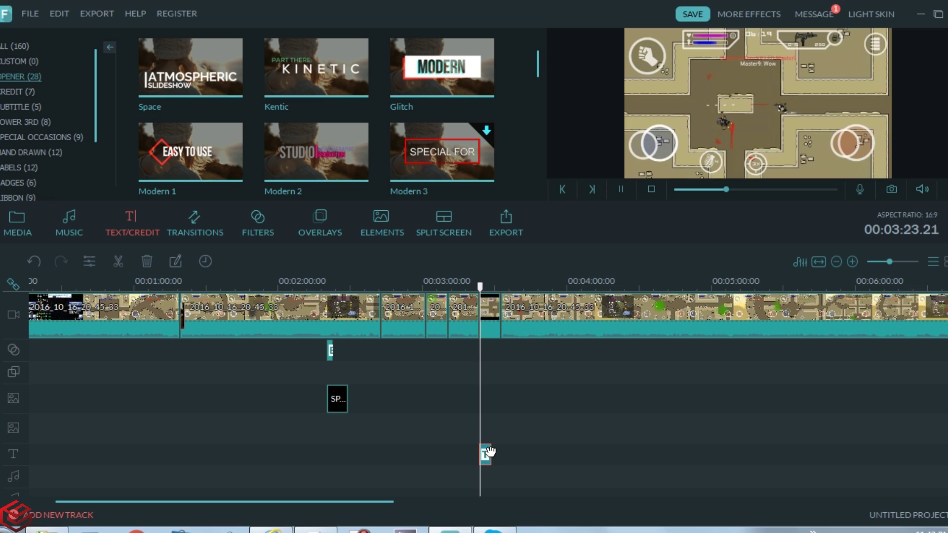
- Delete the EASY TO USE wording from the title and shrink the empty text box
double_click(486, 455)
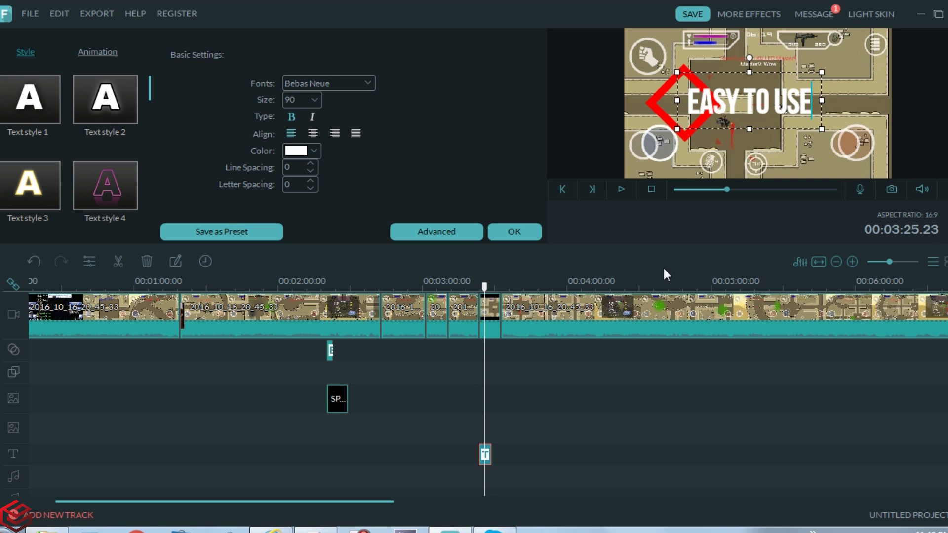
left_click_drag(813, 118, 691, 116)
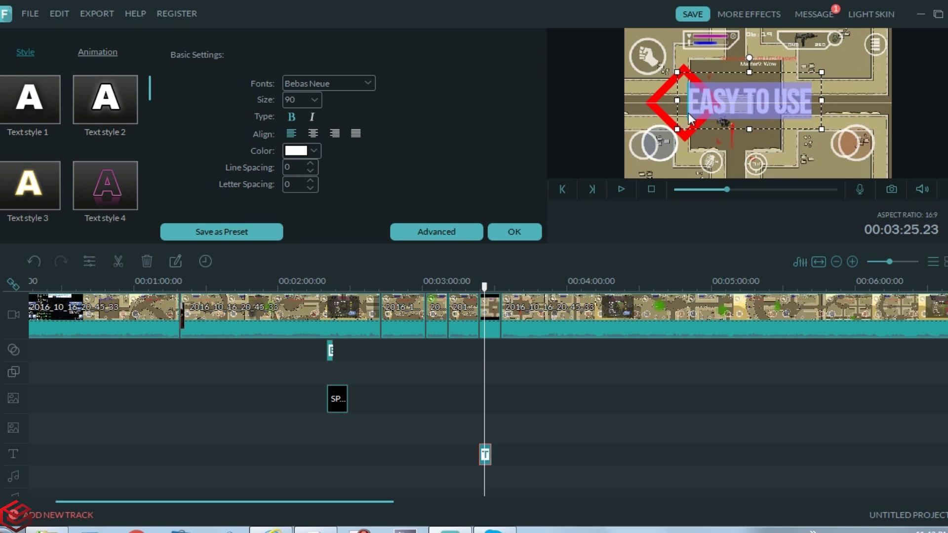
key("BackSpace")
left_click_drag(677, 73, 697, 112)
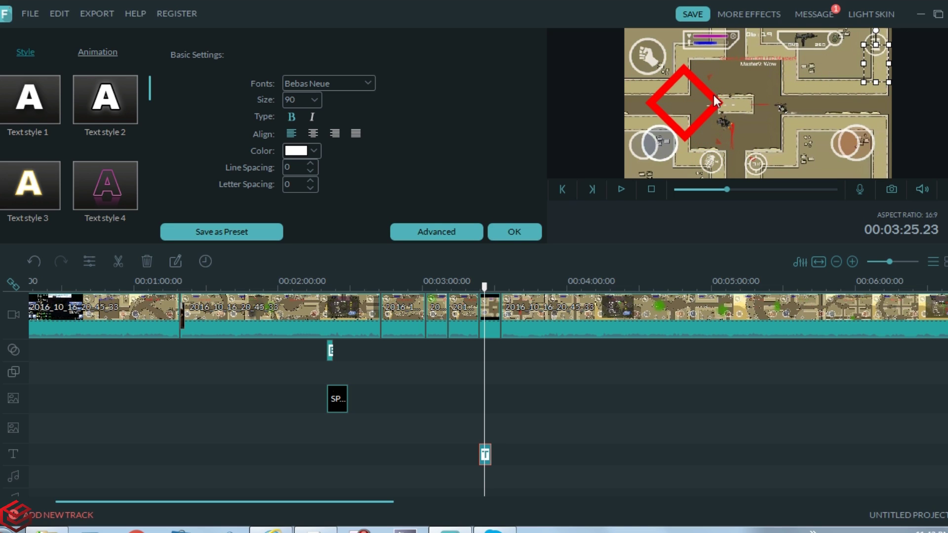
- Shrink the red diamond into a small ring over the character right of centre
left_click(719, 103)
mouse_move(720, 104)
left_mouse_down()
mouse_move(667, 85)
mouse_move(688, 108)
mouse_move(785, 108)
left_mouse_up()
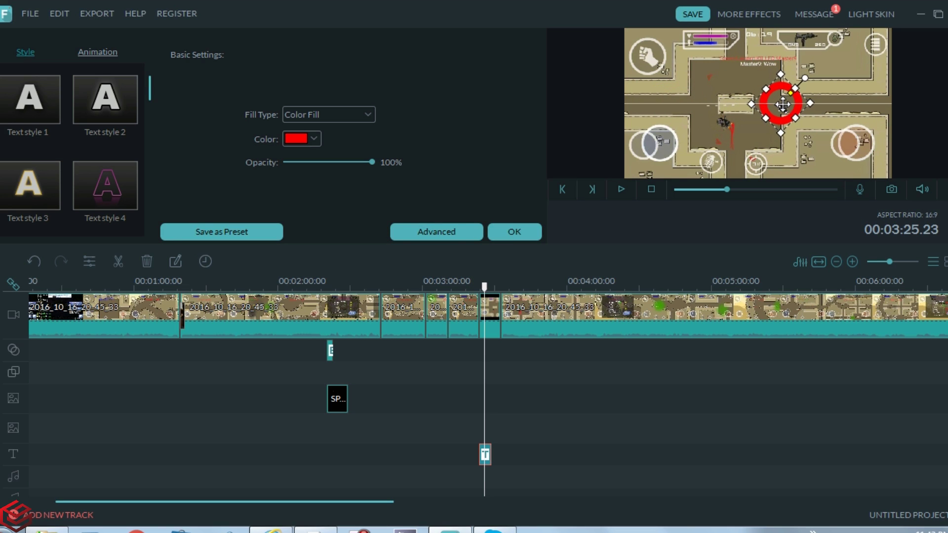
left_click(451, 232)
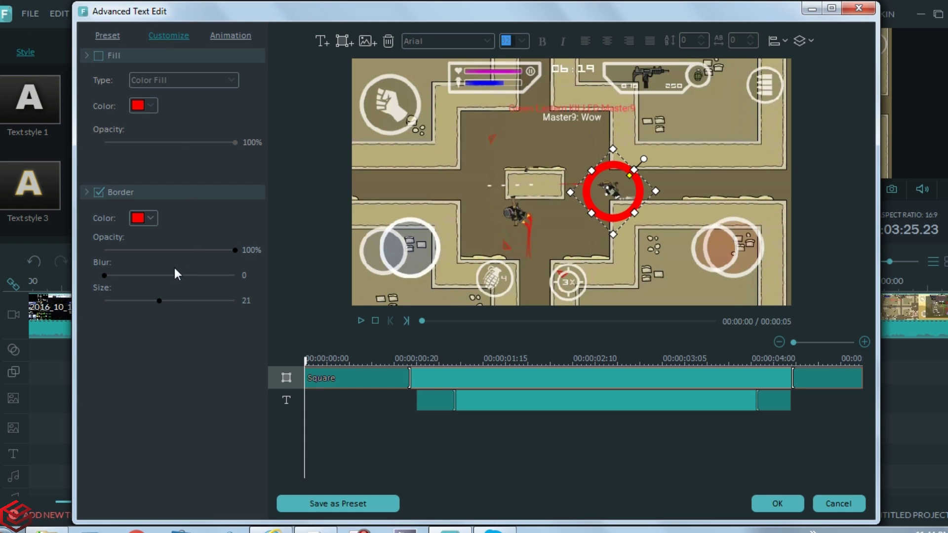
left_click(777, 504)
left_click_drag(812, 110, 786, 108)
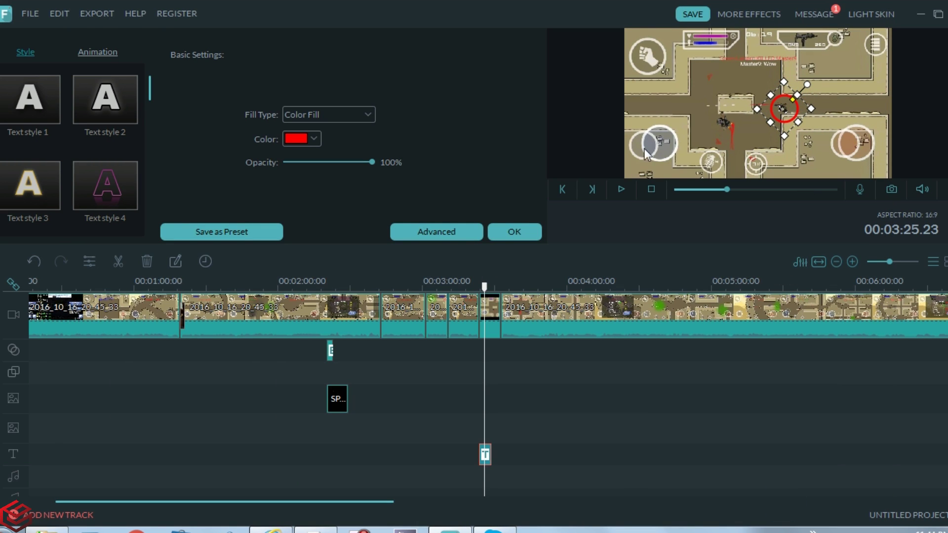
- Retype the caption as 'HE IS COOL ->' and set its font size to 32
left_click(449, 236)
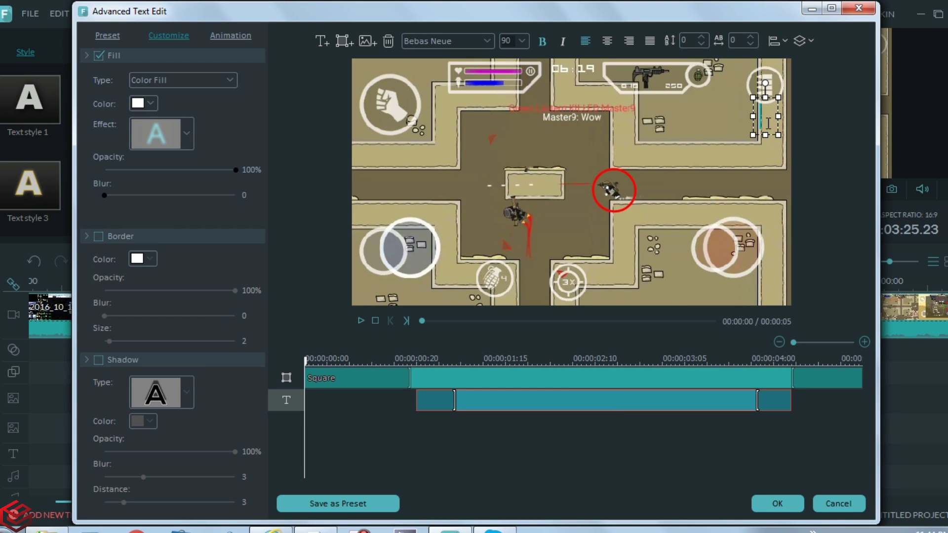
type("he")
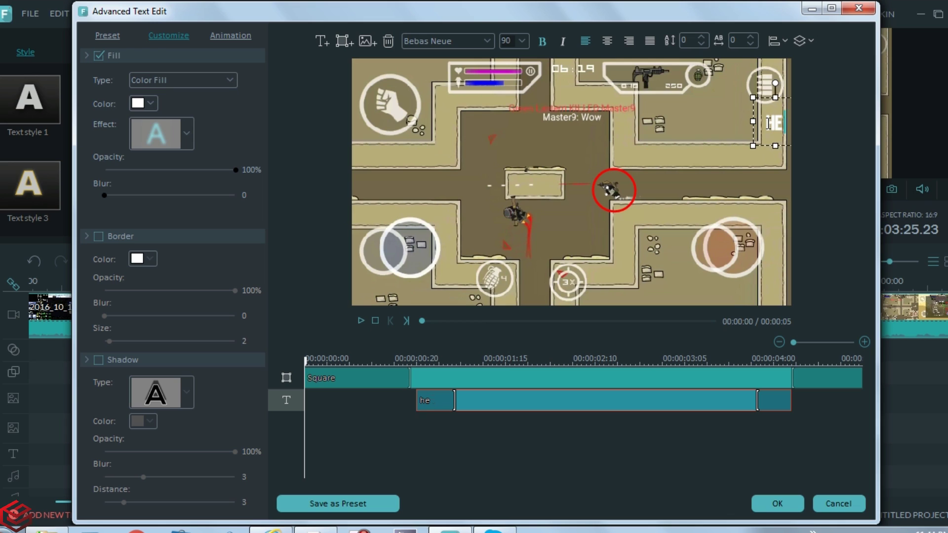
key("BackSpace")
key("BackSpace")
type("he")
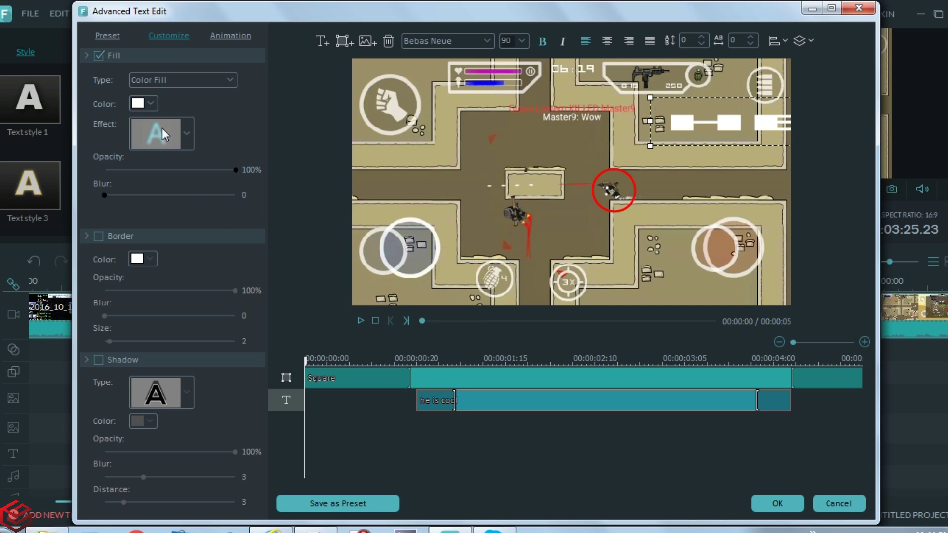
left_click_drag(696, 143, 415, 105)
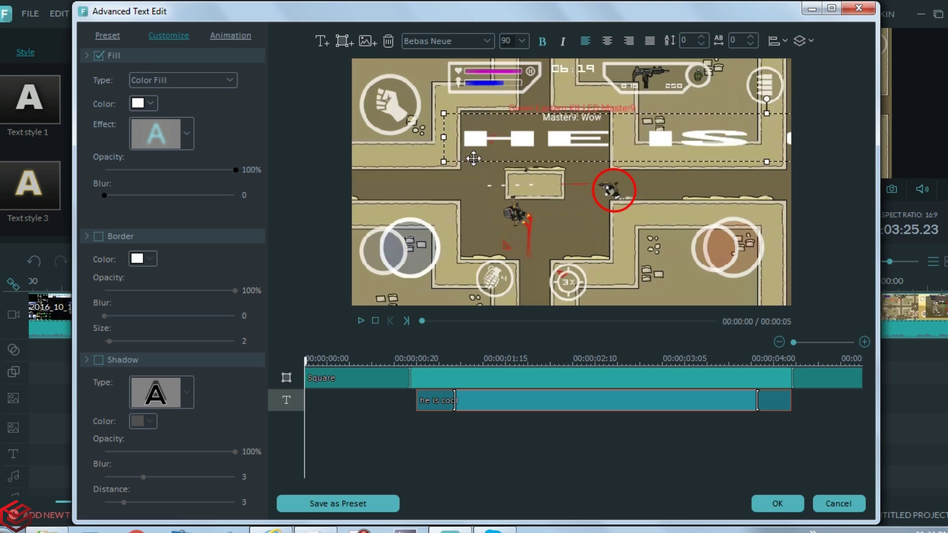
left_click(523, 41)
left_click(519, 58)
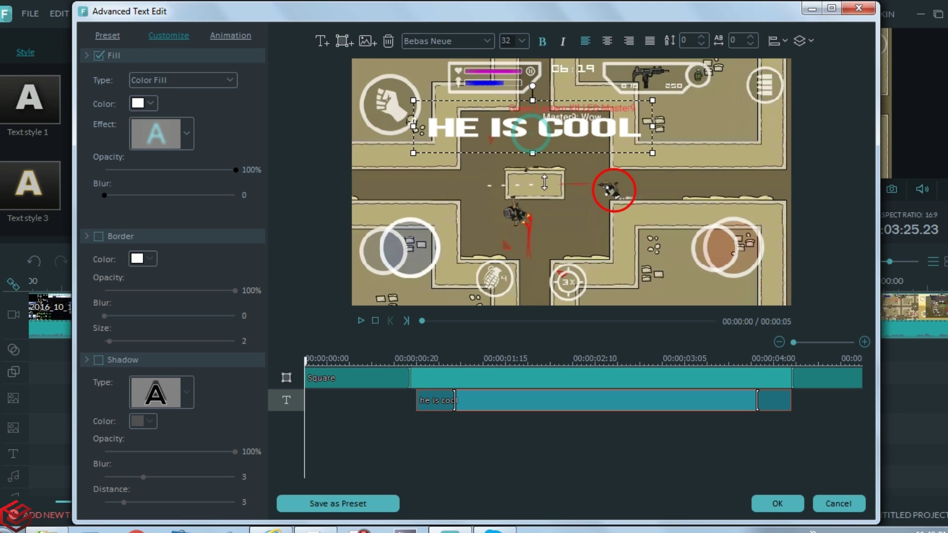
left_click(531, 133)
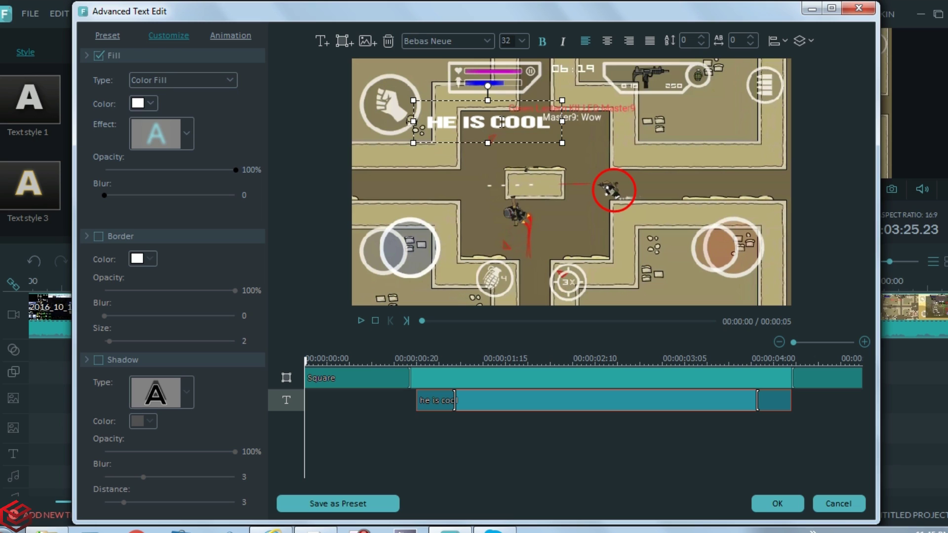
- Apply Text style 2, place the caption left of the ring, and save the changes
left_click(108, 35)
left_click(209, 76)
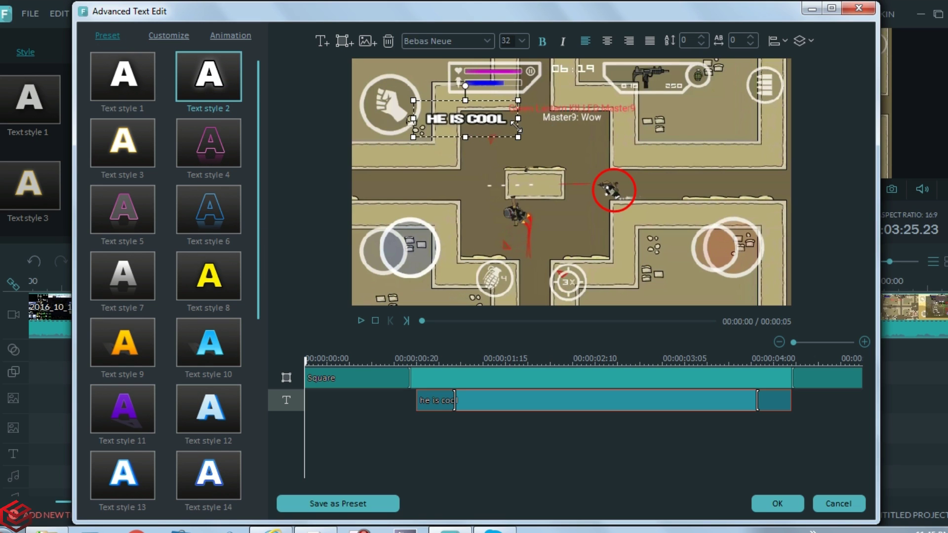
left_click_drag(493, 133, 614, 138)
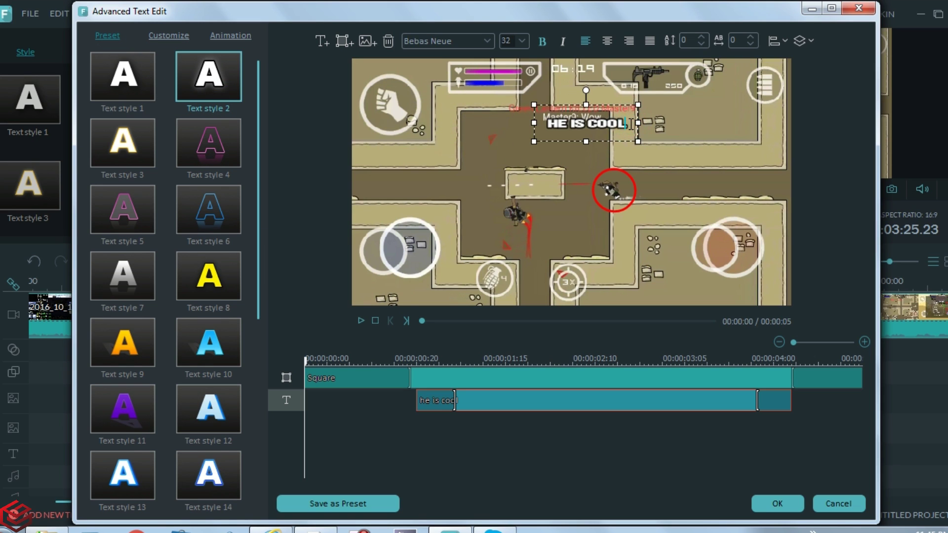
type(">")
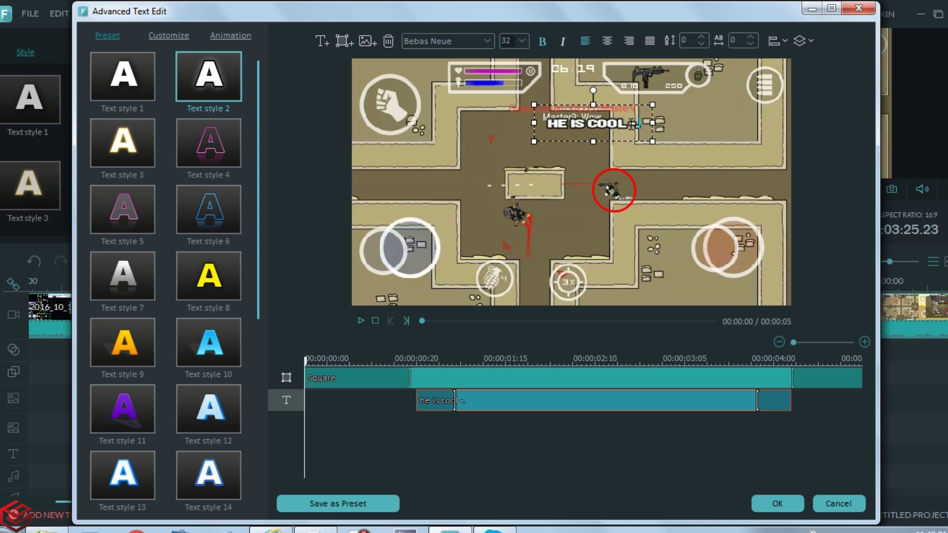
left_click_drag(534, 141, 481, 152)
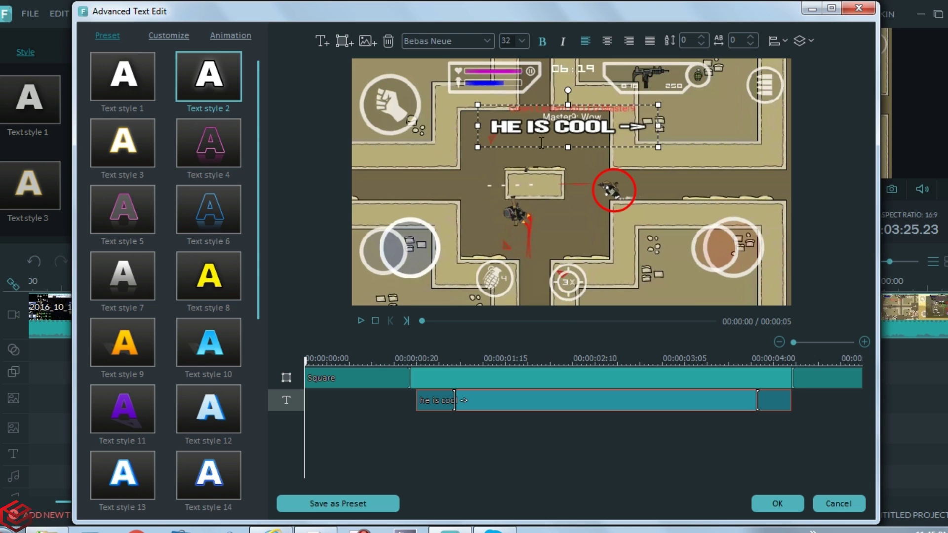
left_click_drag(540, 130, 474, 182)
left_click(859, 8)
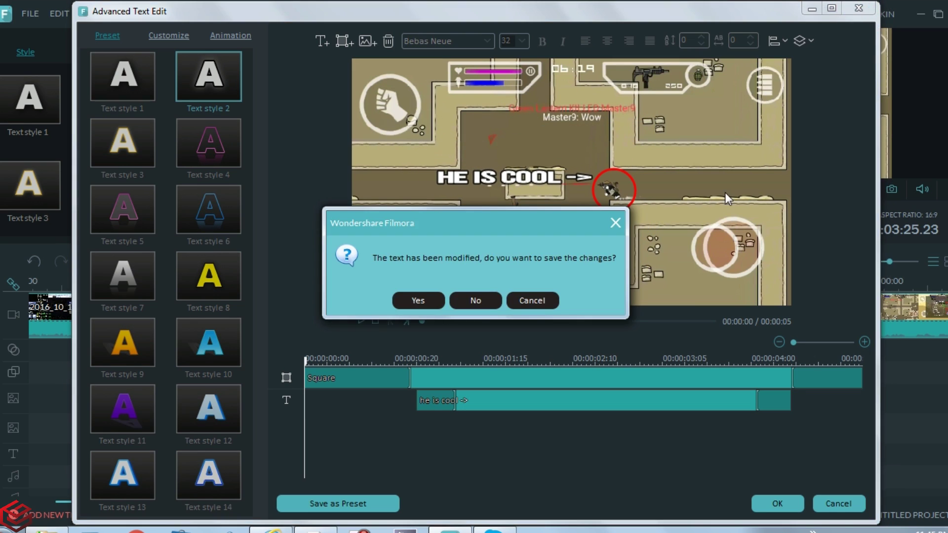
left_click(421, 299)
- Lengthen the caption clip and preview the captioned footage around 3:28
left_click_drag(486, 455, 500, 456)
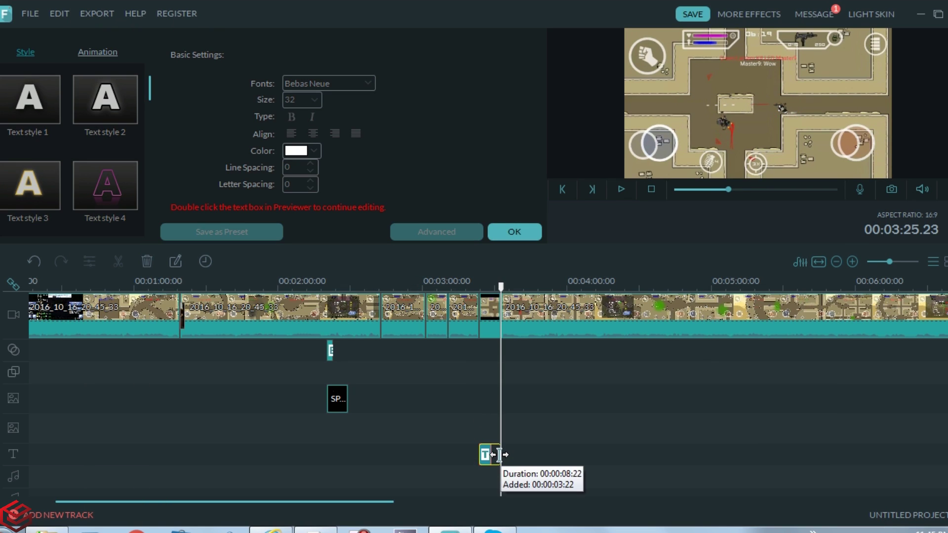
left_click(474, 327)
left_click(623, 190)
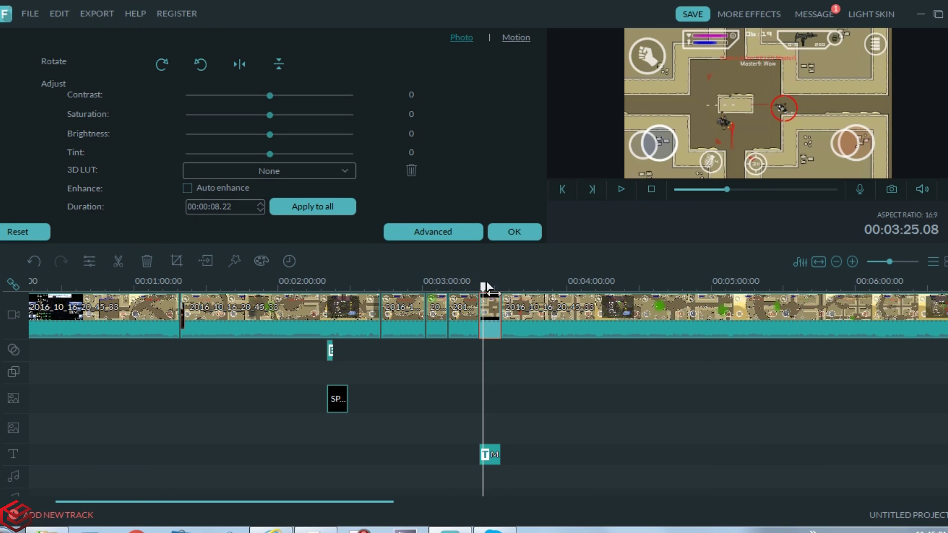
left_click(624, 188)
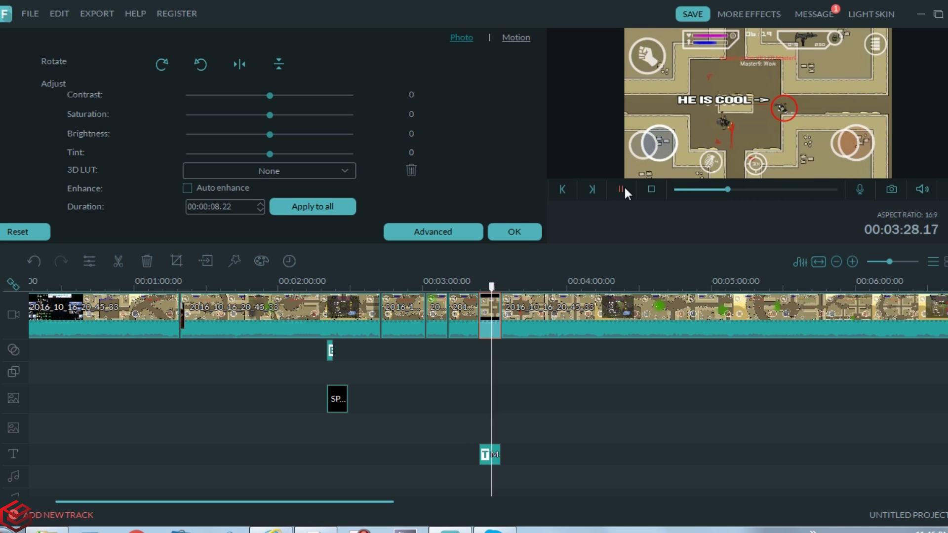
left_click(623, 185)
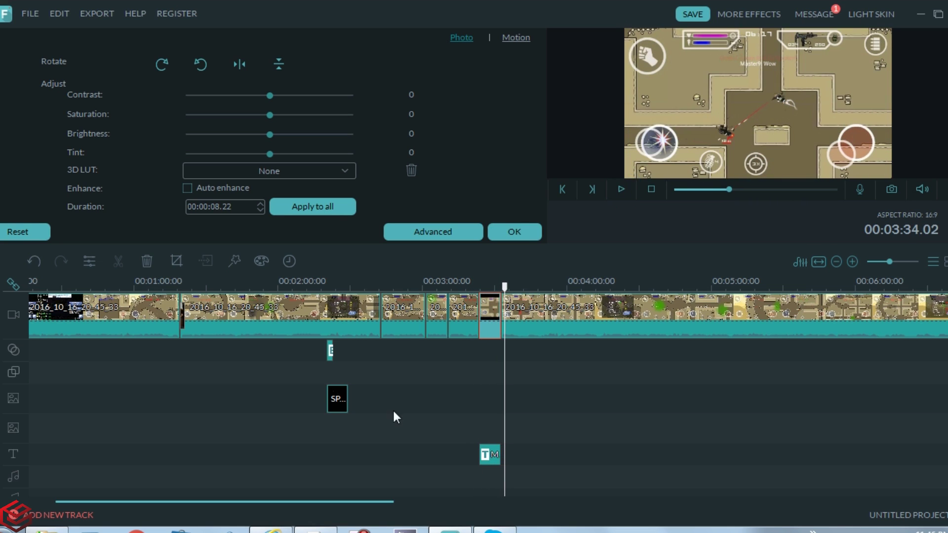
- Copy the HE IS COOL caption clip and paste it after the original
left_click(489, 453)
right_click(489, 453)
left_click_drag(479, 285, 507, 284)
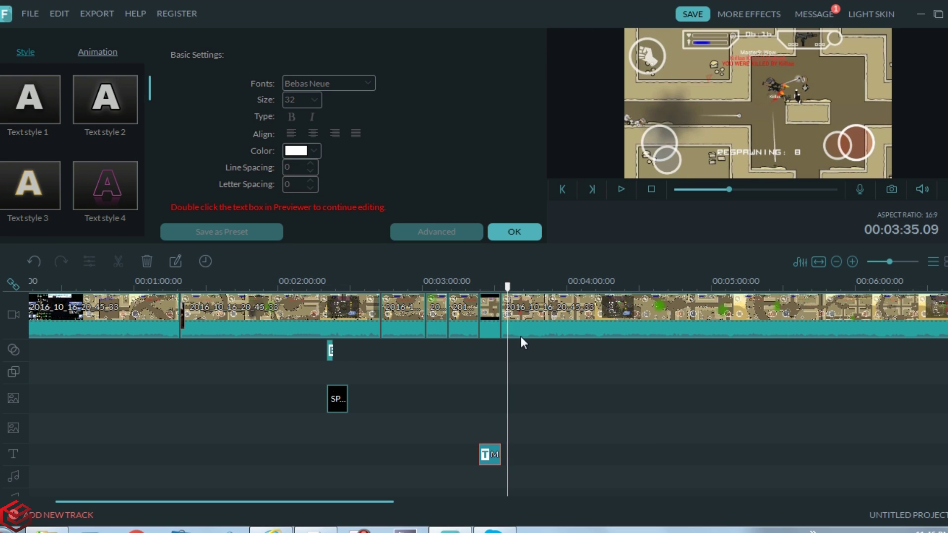
right_click(524, 361)
left_click(567, 446)
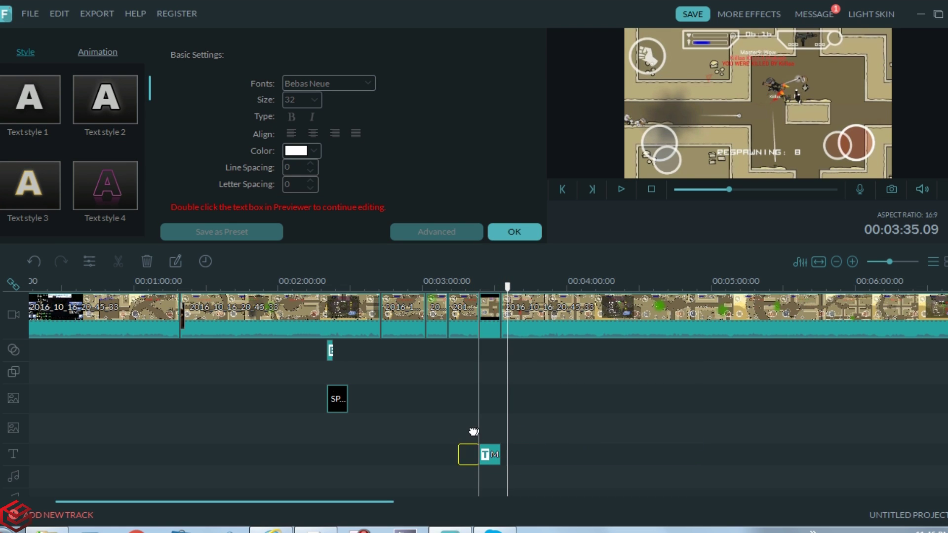
- Add a second text track, place the copied caption on it at 3:23, and shift it lower right
left_click(528, 453)
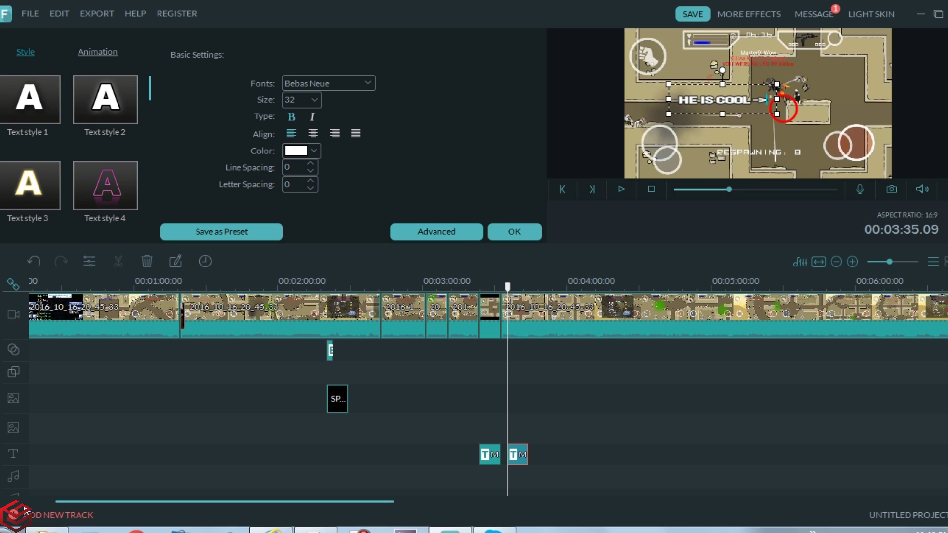
left_click(59, 514)
left_click(459, 258)
left_click(487, 280)
left_click(544, 335)
left_click_drag(517, 457, 492, 463)
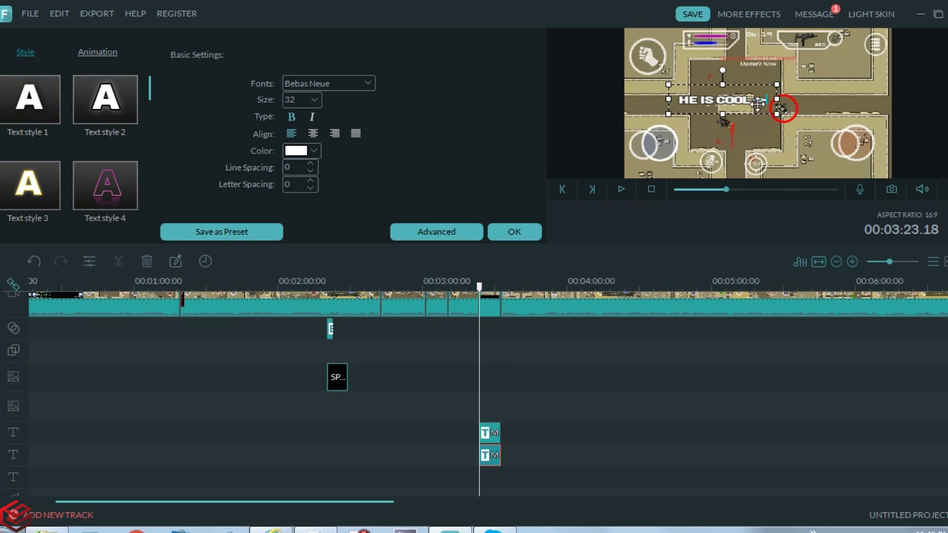
left_click_drag(750, 111, 795, 145)
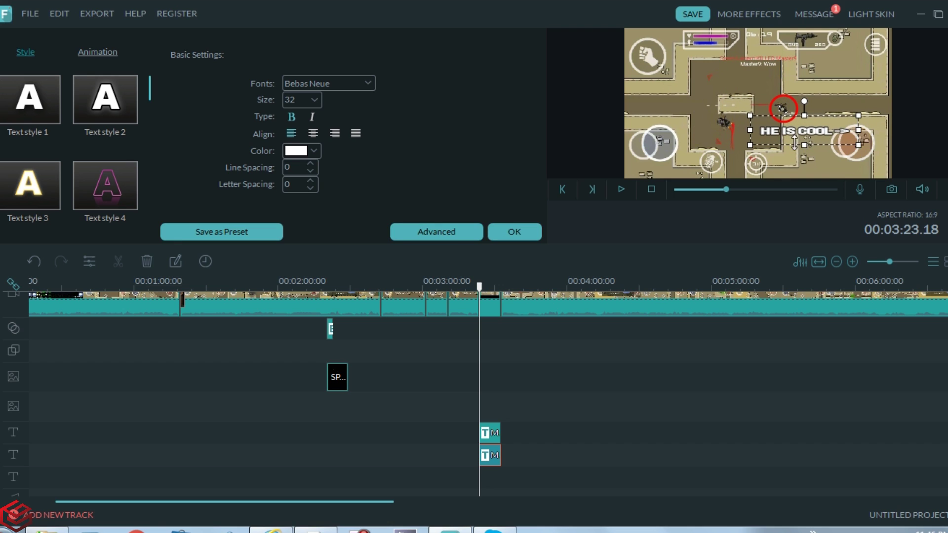
- Reword the copied caption to '<-HE IS GAY LOL'
left_click(437, 232)
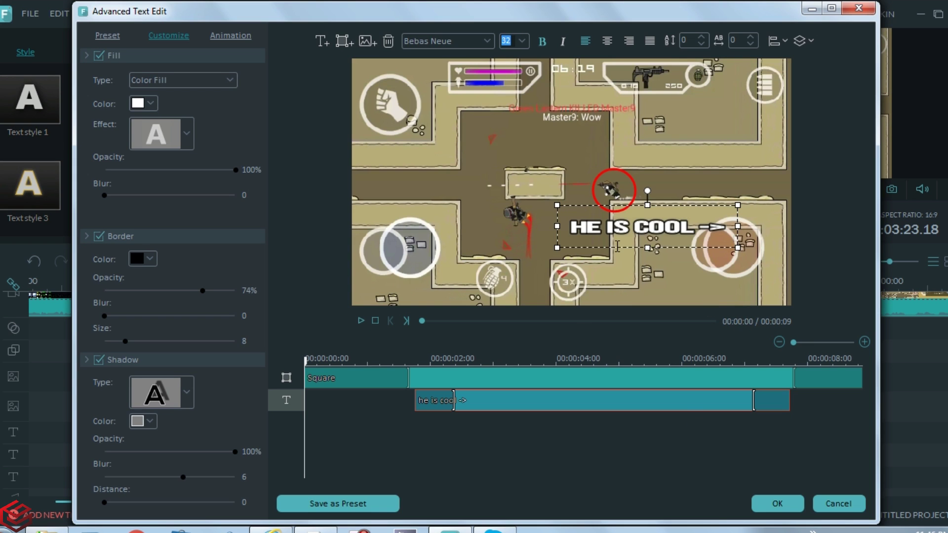
type("<-")
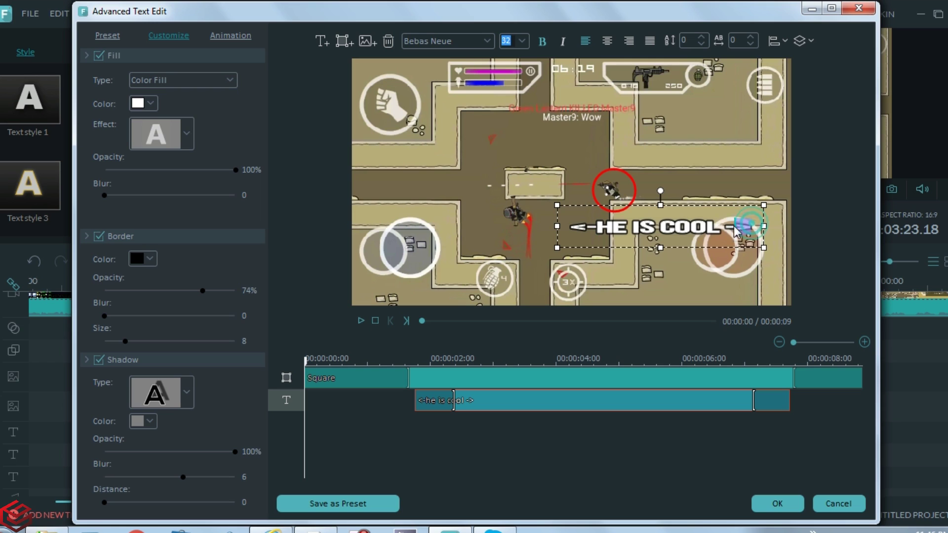
key("BackSpace")
key("BackSpace")
key("BackSpace")
double_click(665, 237)
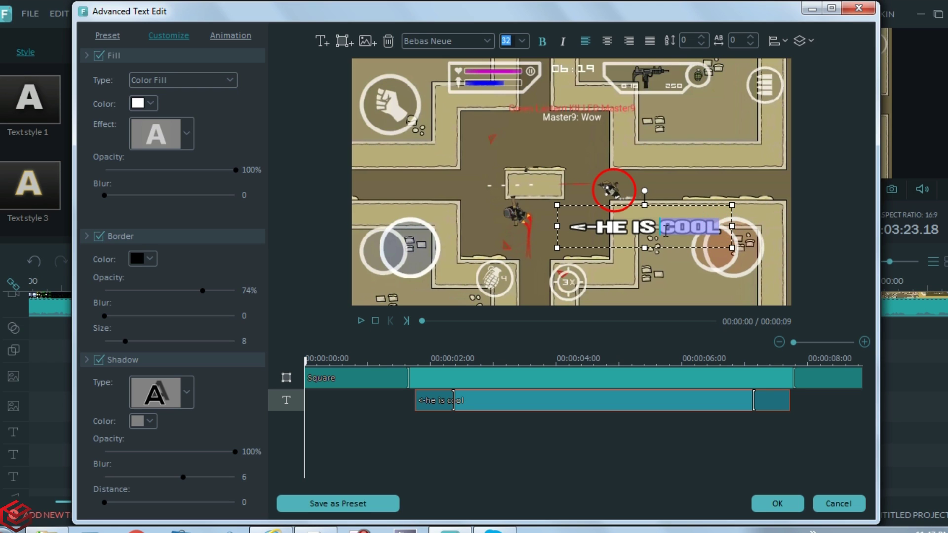
type("GAY LOL")
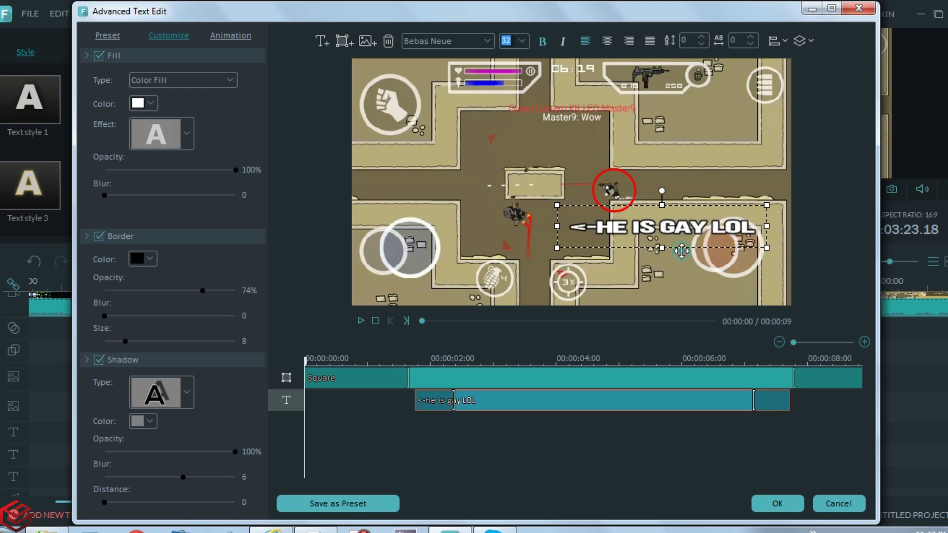
- Move the red circle onto the left character and nudge the caption up and left
left_click(639, 191)
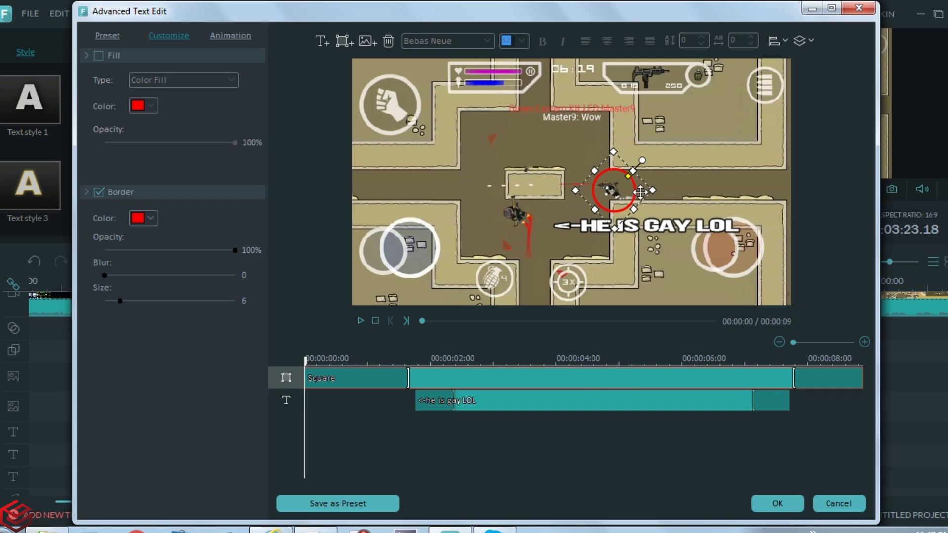
left_click(637, 226)
left_click_drag(613, 191, 516, 213)
left_click(629, 228)
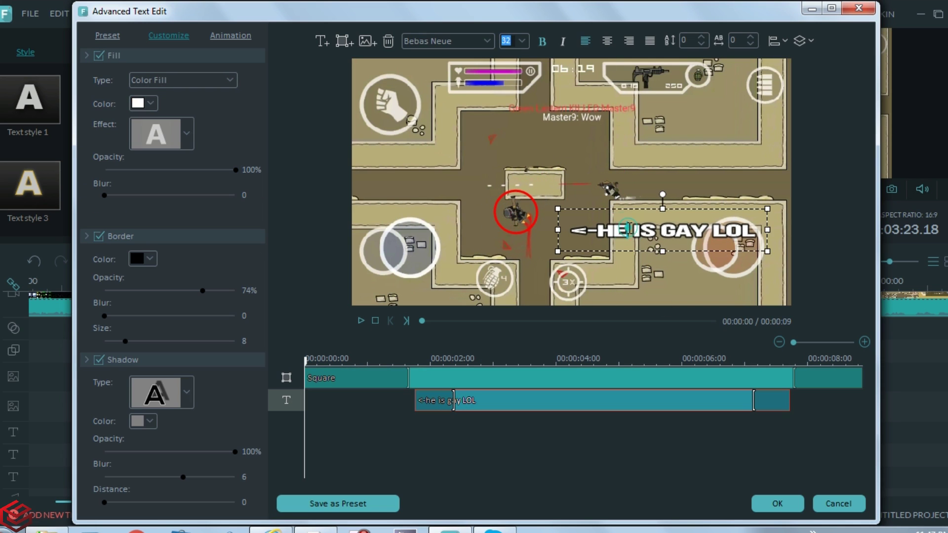
left_click_drag(629, 228, 618, 217)
- Split both caption clips at 03:29, delete the leftover pieces, and play back both captions
left_click(777, 504)
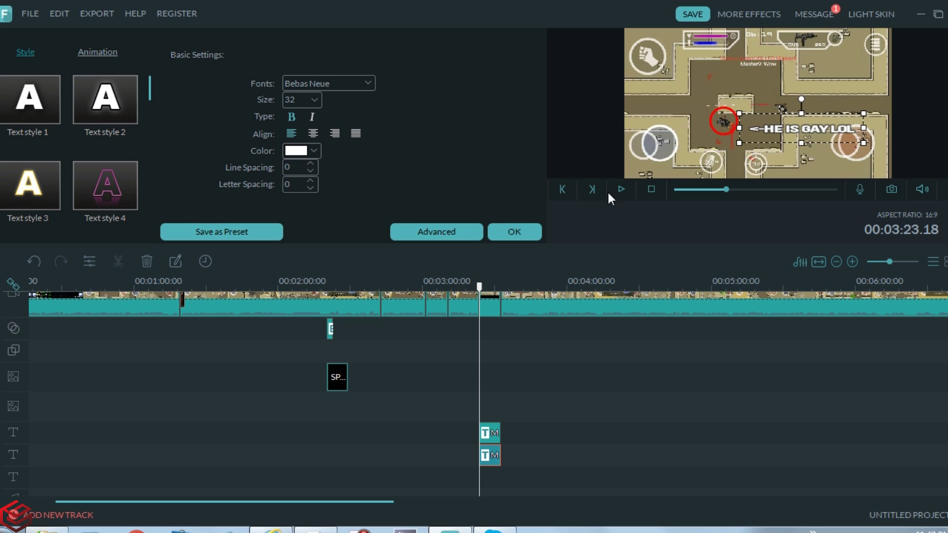
left_click_drag(480, 293, 493, 288)
left_click(119, 262)
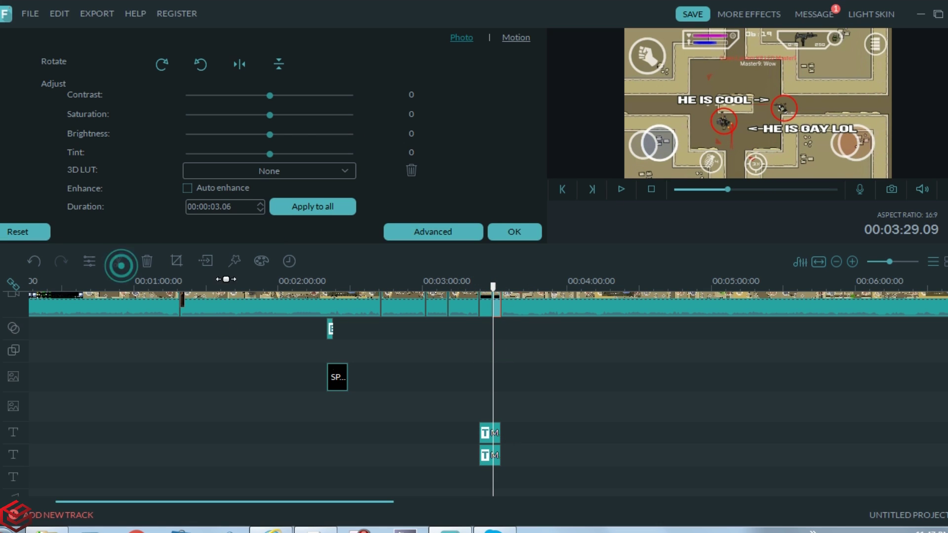
left_click(116, 263)
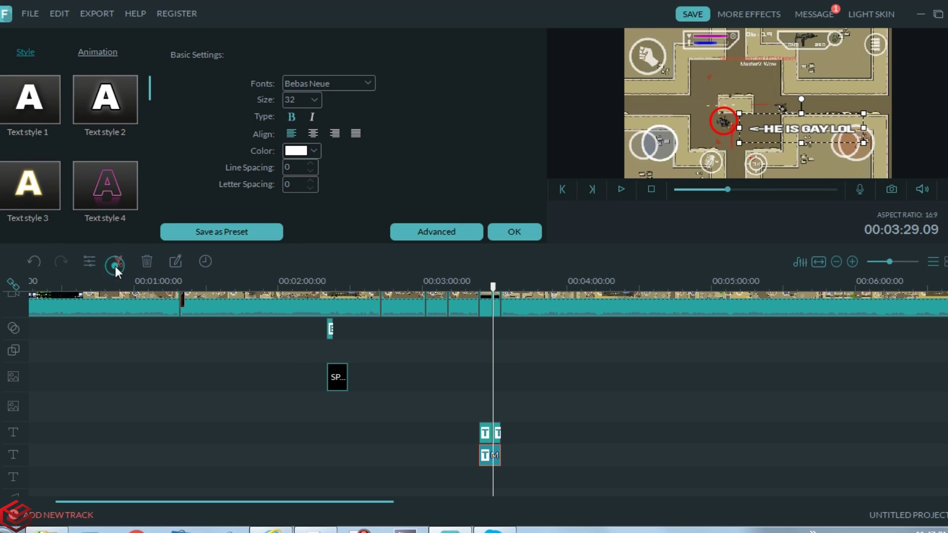
left_click(144, 263)
left_click(497, 433)
left_click(147, 260)
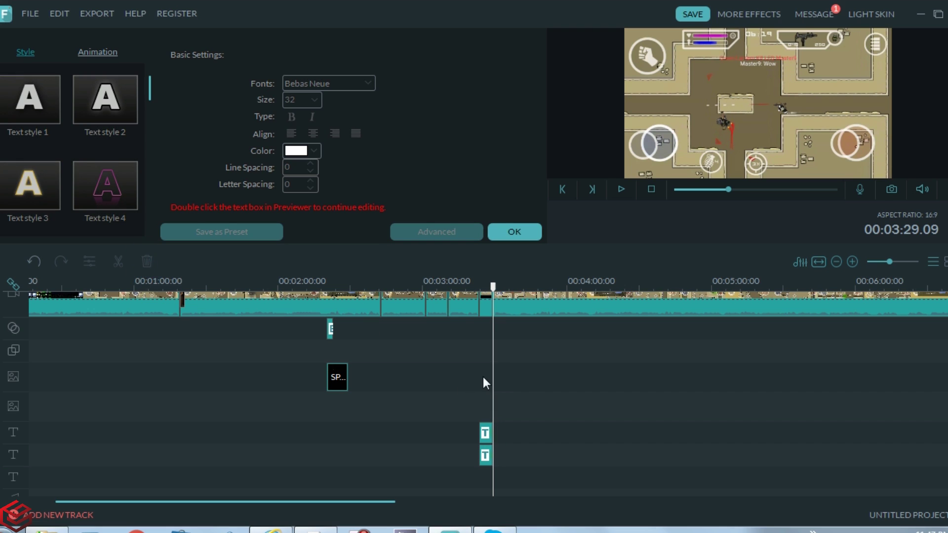
left_click_drag(492, 287, 481, 293)
left_click(617, 190)
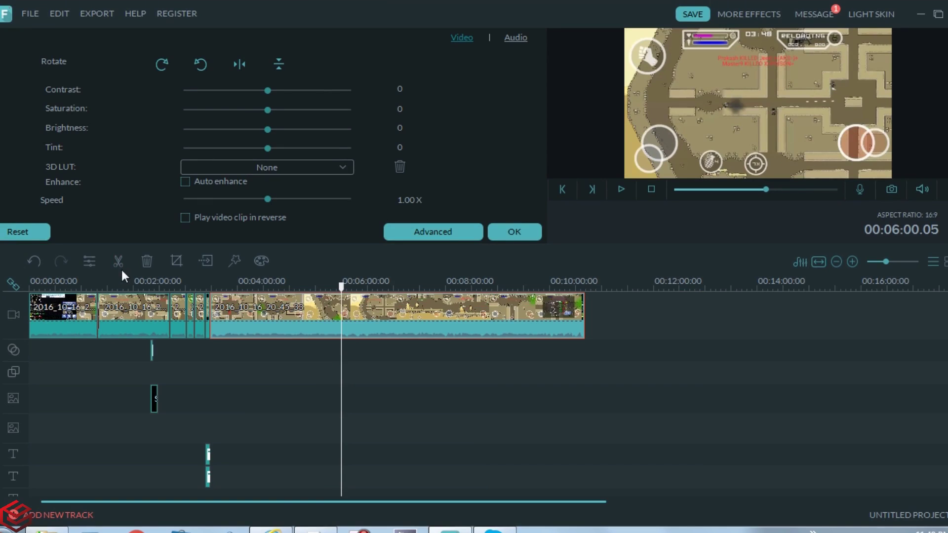
- Remove the gameplay video's end at the playhead and preview the two-panel split-screen layout
left_click(118, 262)
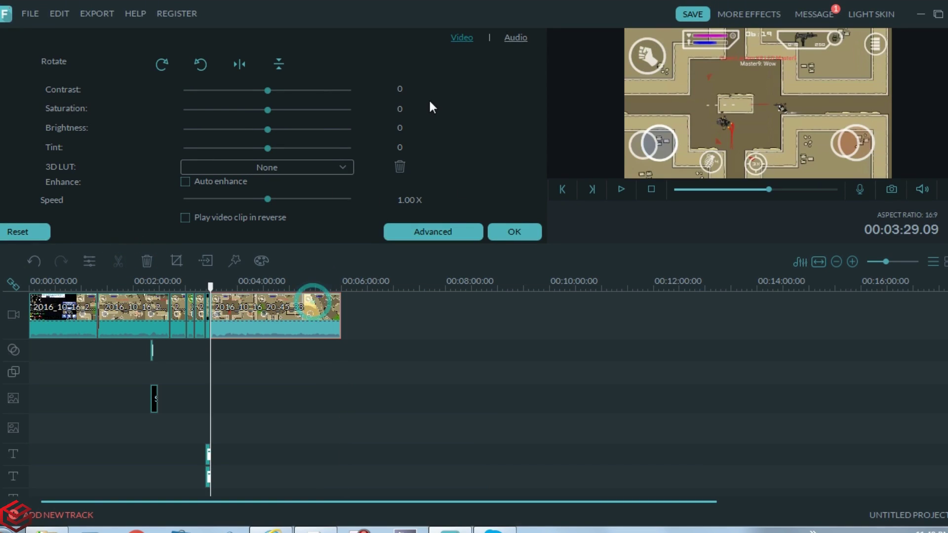
left_click(514, 232)
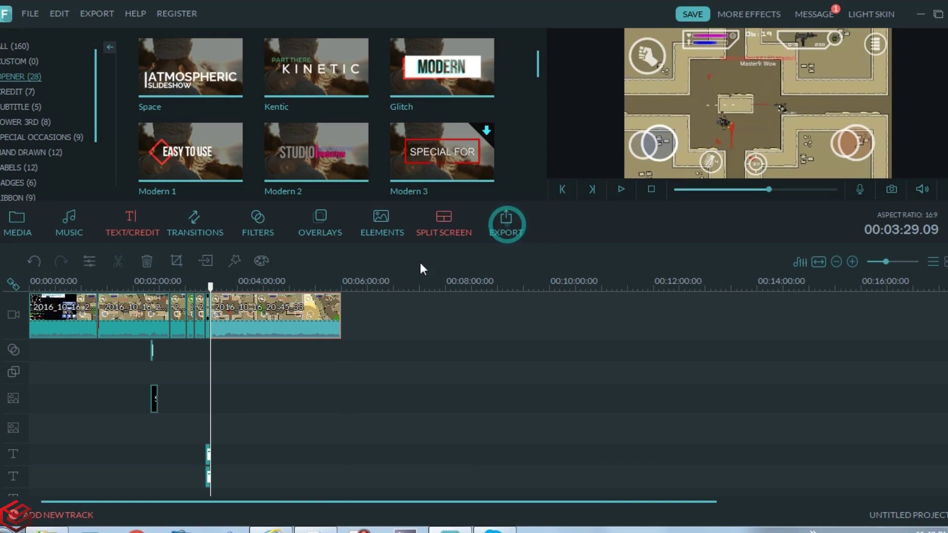
left_click(417, 228)
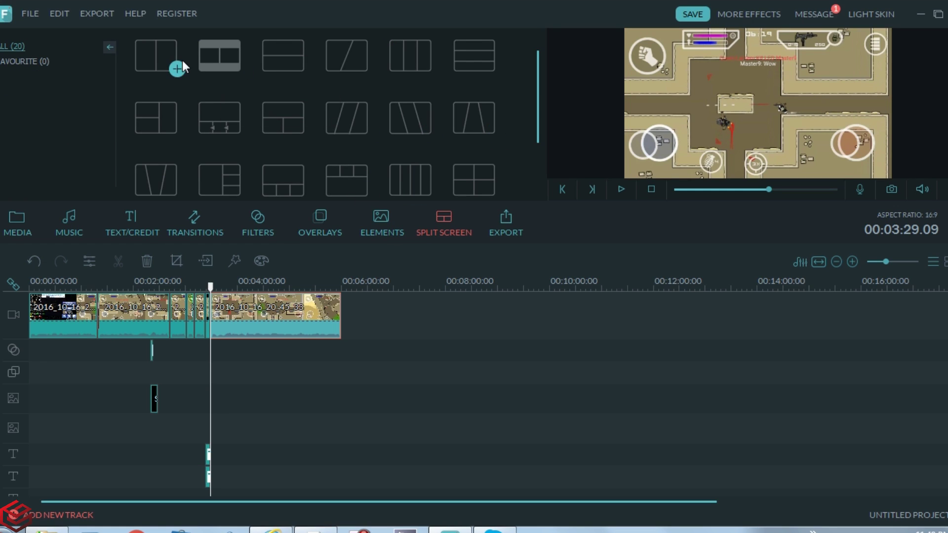
left_click(164, 62)
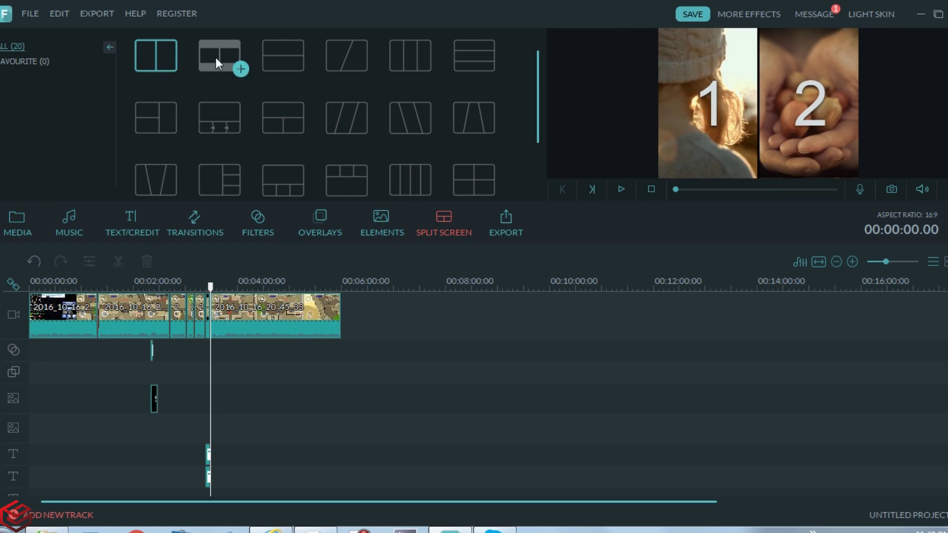
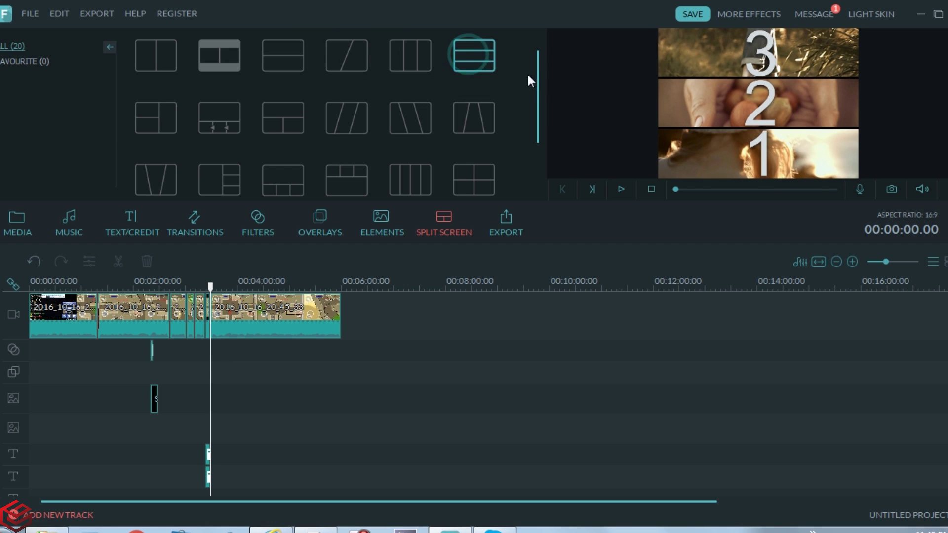
mouse_move(535, 84)
left_mouse_down()
mouse_move(537, 139)
mouse_move(531, 79)
left_mouse_up()
- Build a 2-screen split with the 2016_10_16 and 2016_10_22 recordings side by side
left_click_drag(434, 371, 319, 308)
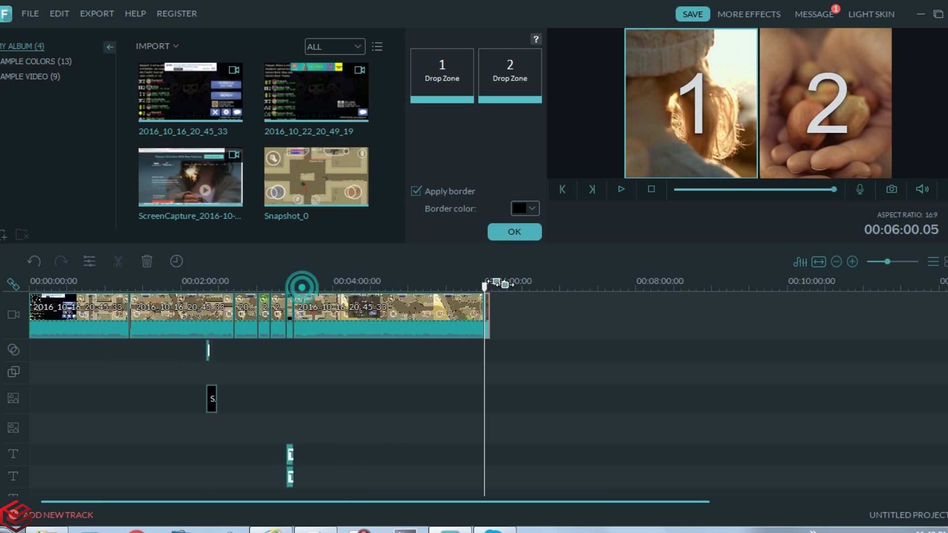
left_click(218, 106)
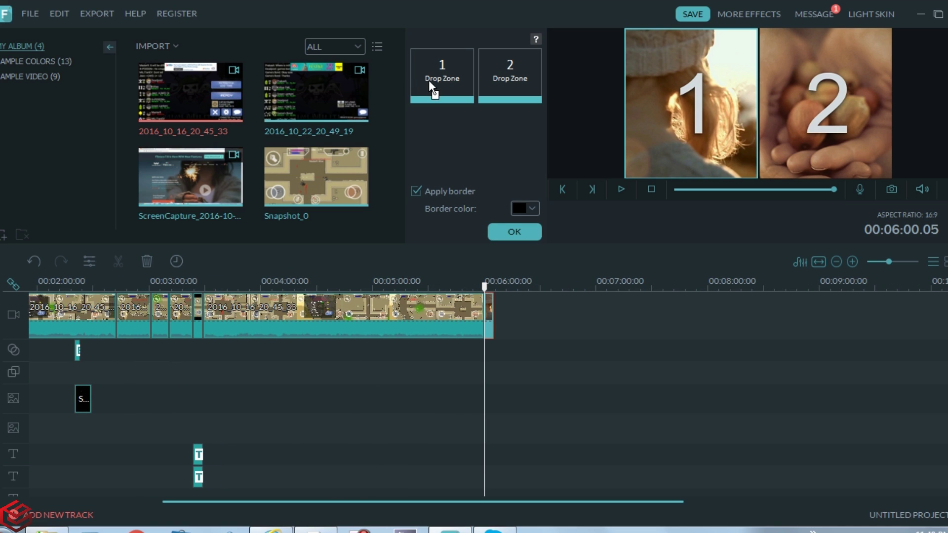
left_click_drag(429, 80, 429, 81)
left_click_drag(362, 99, 508, 81)
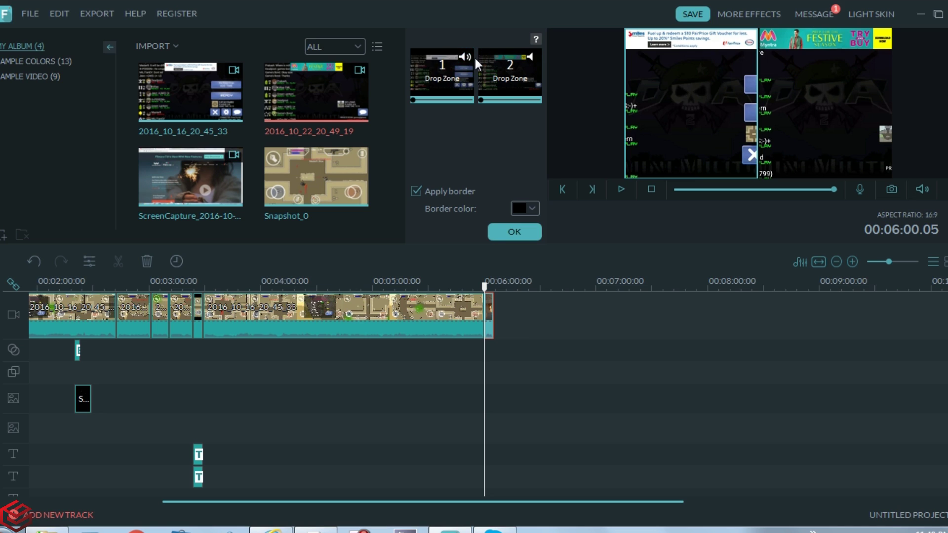
left_click(520, 235)
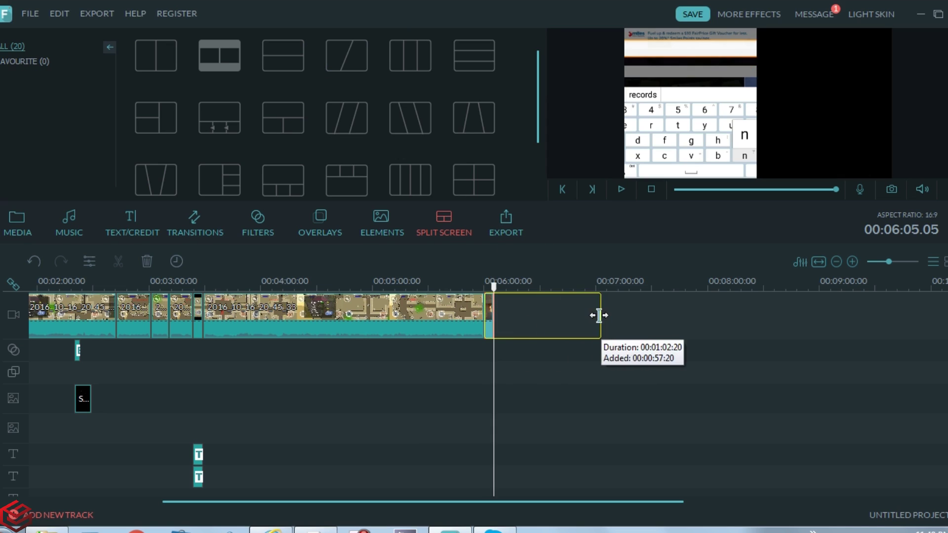
- Lengthen the split-screen clip to about a minute and preview it
left_click_drag(489, 330, 599, 318)
left_click(506, 317)
left_click(623, 189)
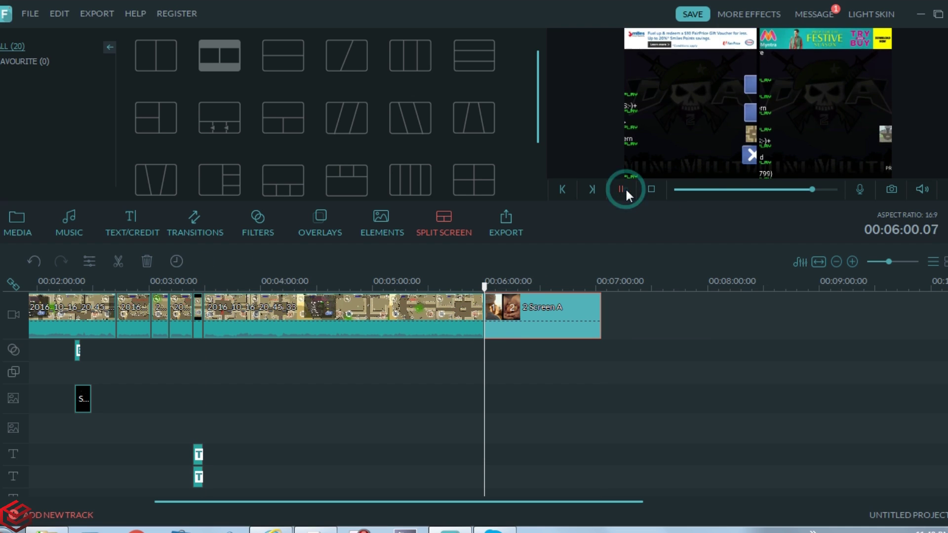
left_click_drag(491, 286, 528, 288)
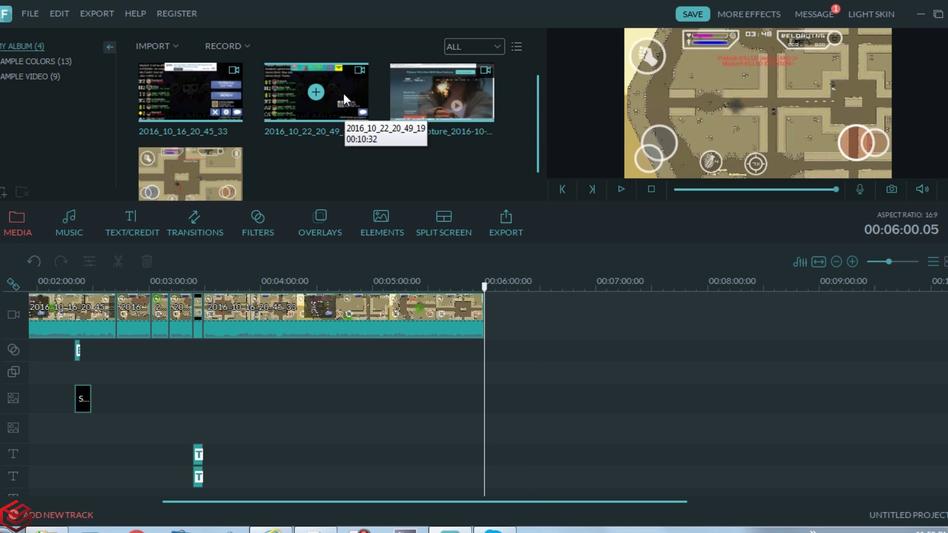
- Put the 2016_10_22 recording on the overlay track and trim it to end at 5:43
left_click_drag(343, 94, 442, 365)
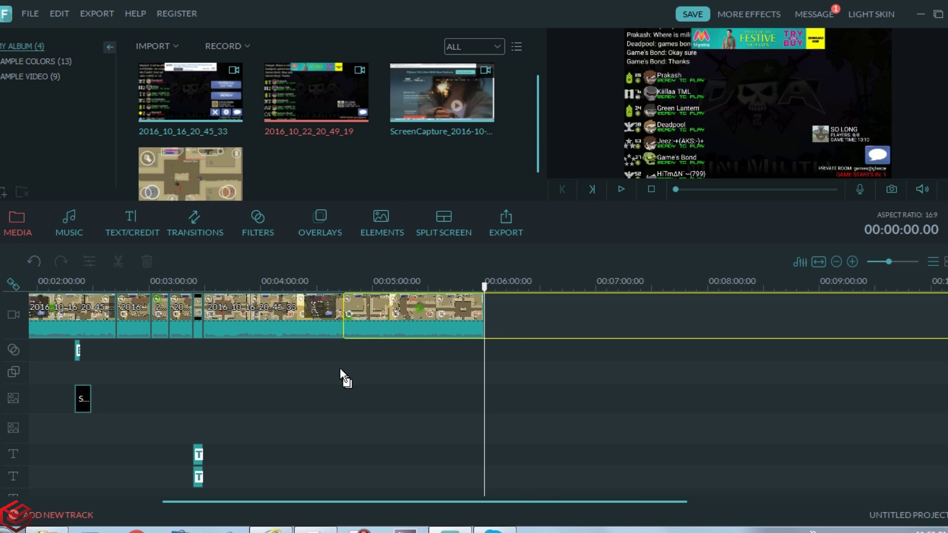
mouse_move(347, 369)
left_mouse_down()
mouse_move(326, 394)
mouse_move(277, 402)
left_mouse_up()
mouse_move(461, 283)
left_mouse_down()
mouse_move(276, 288)
mouse_move(345, 287)
left_mouse_up()
left_click(124, 260)
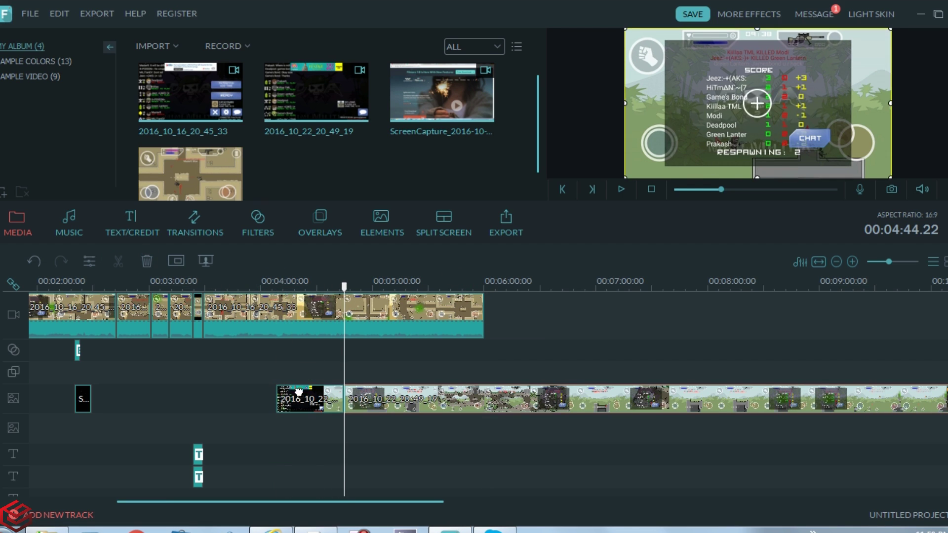
left_click(146, 260)
left_click_drag(349, 288, 451, 289)
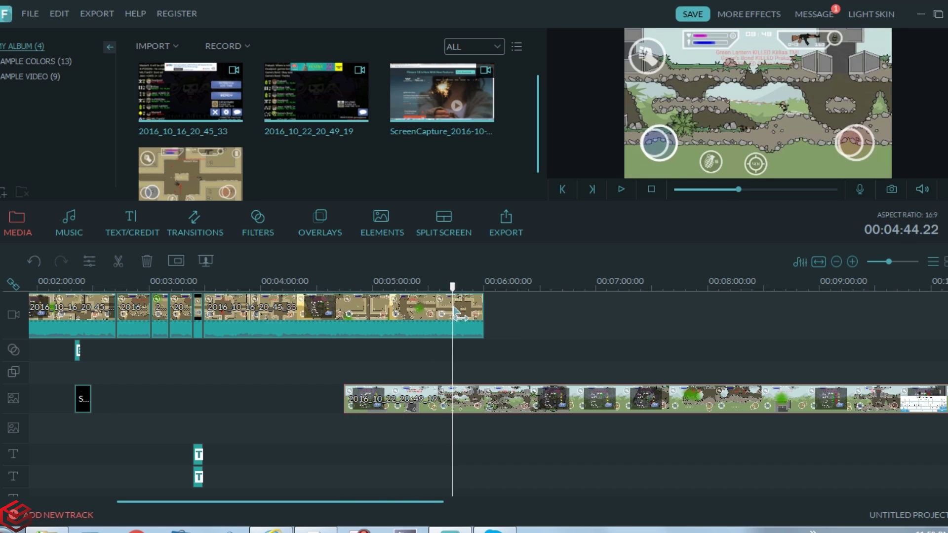
left_click(118, 261)
left_click(147, 261)
- Move the overlay to about 3:46, shrink it to a small top-left box, and preview
double_click(393, 400)
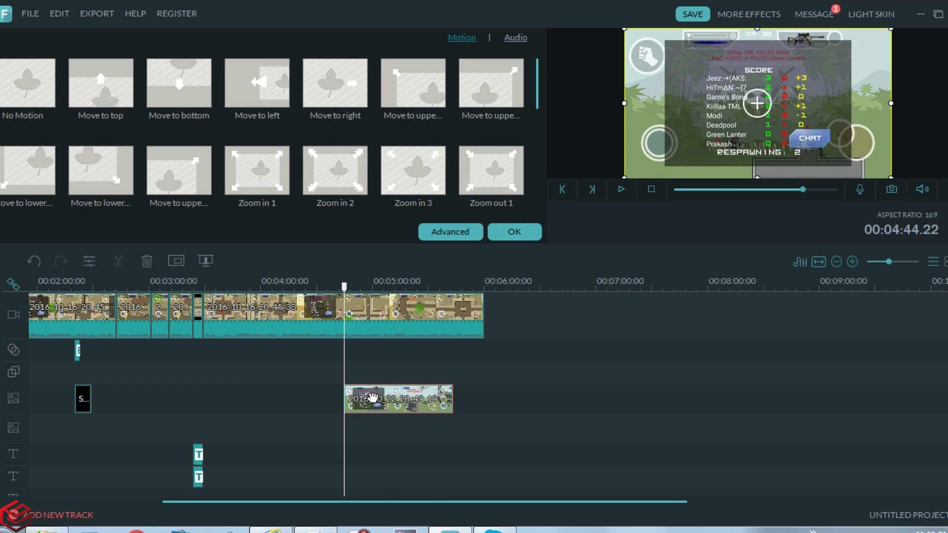
left_click_drag(368, 400, 260, 400)
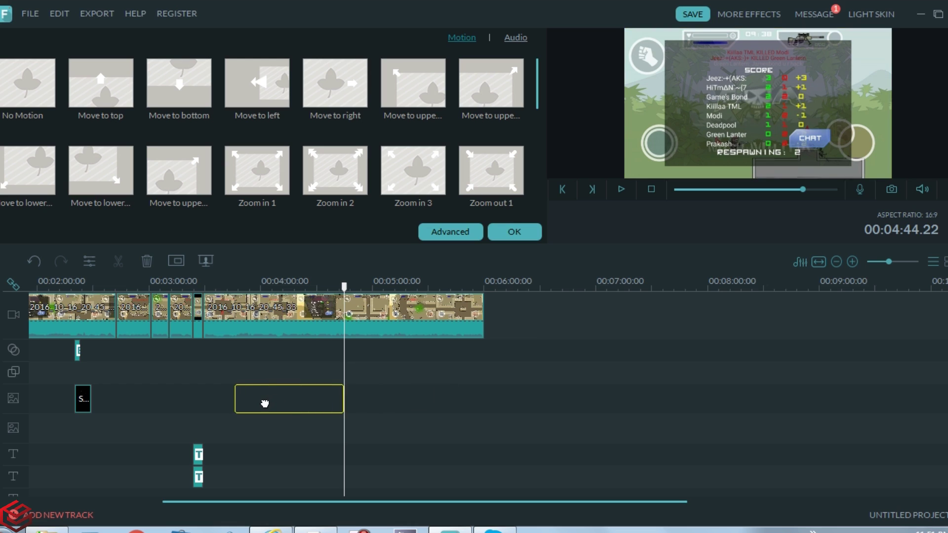
mouse_move(620, 30)
left_mouse_down()
mouse_move(845, 153)
mouse_move(652, 54)
left_mouse_up()
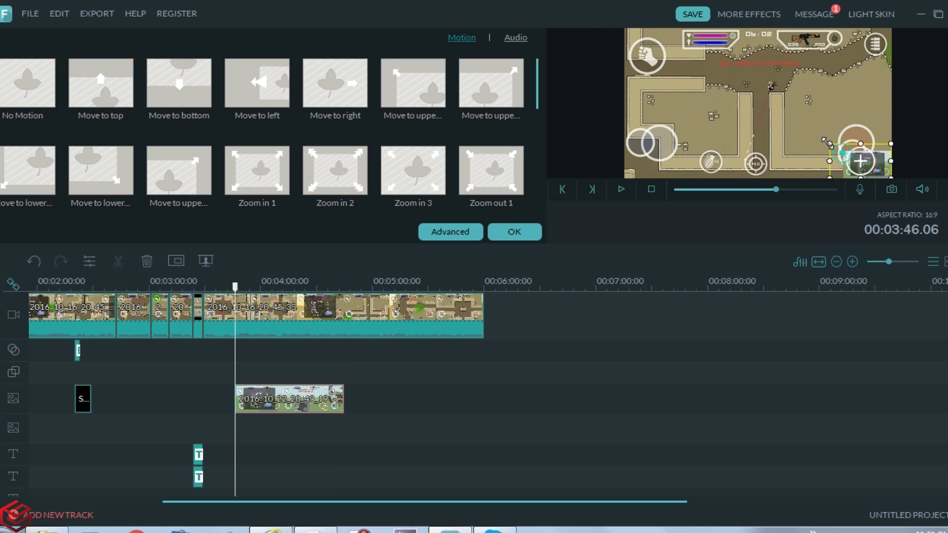
left_click(621, 188)
left_click(621, 189)
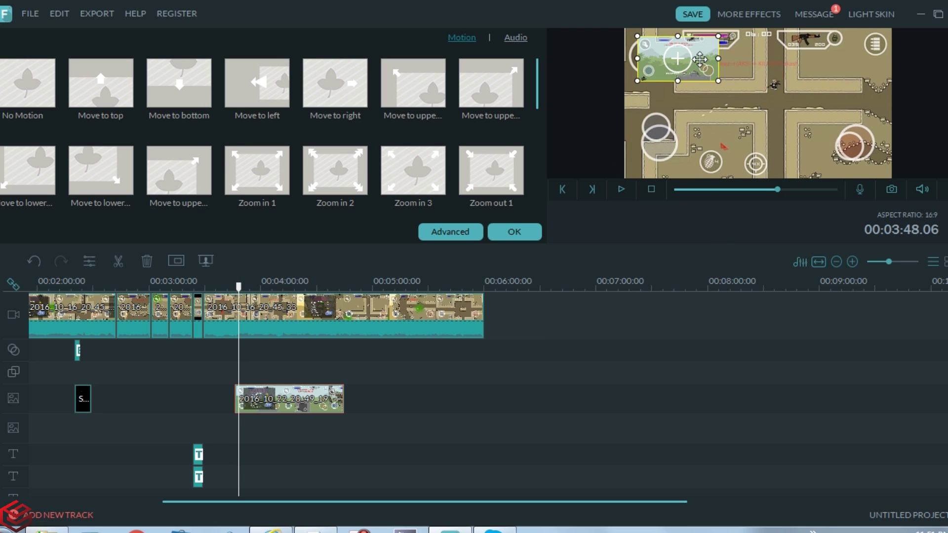
- Delete the overlay clip and play back the main gameplay
right_click(333, 402)
left_click(663, 253)
left_click(621, 189)
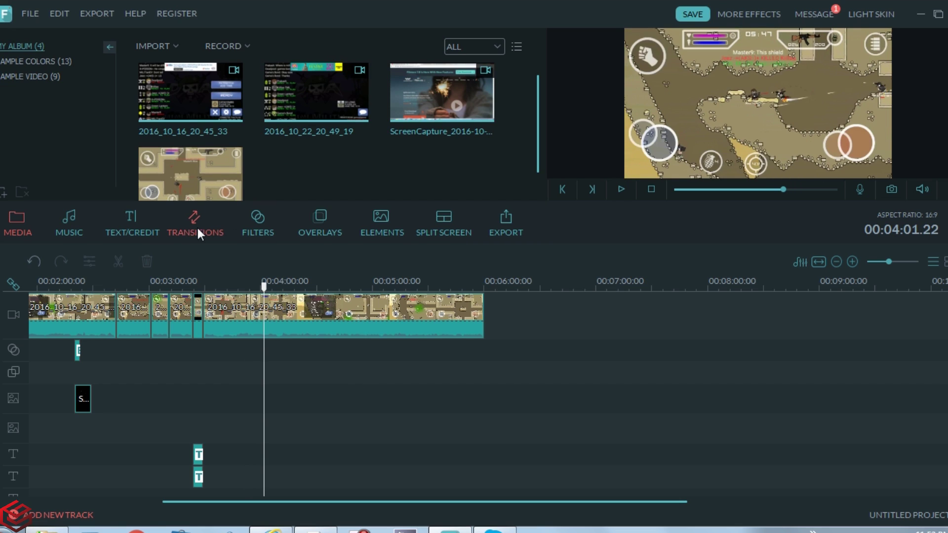
- Browse the title presets: All, Opener, Label, Badge and Subtitle categories
left_click(138, 233)
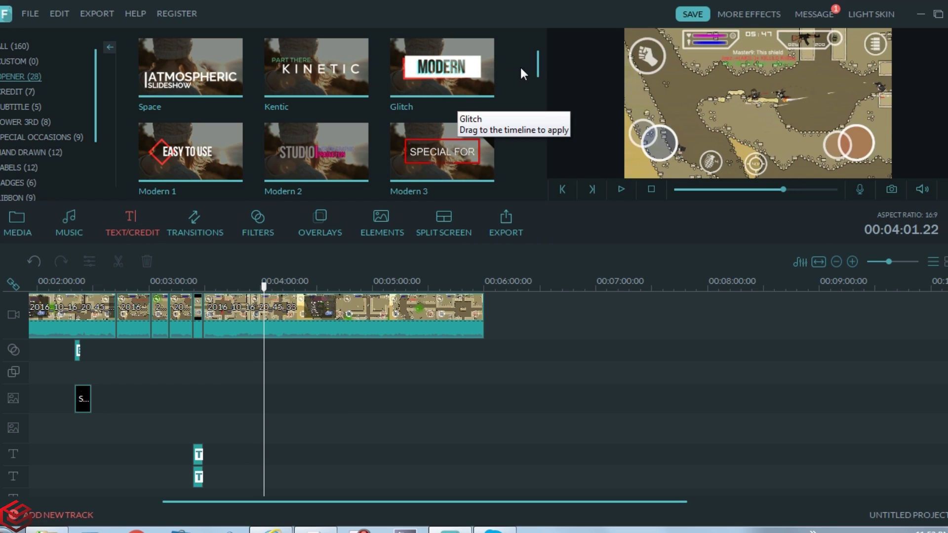
mouse_move(442, 153)
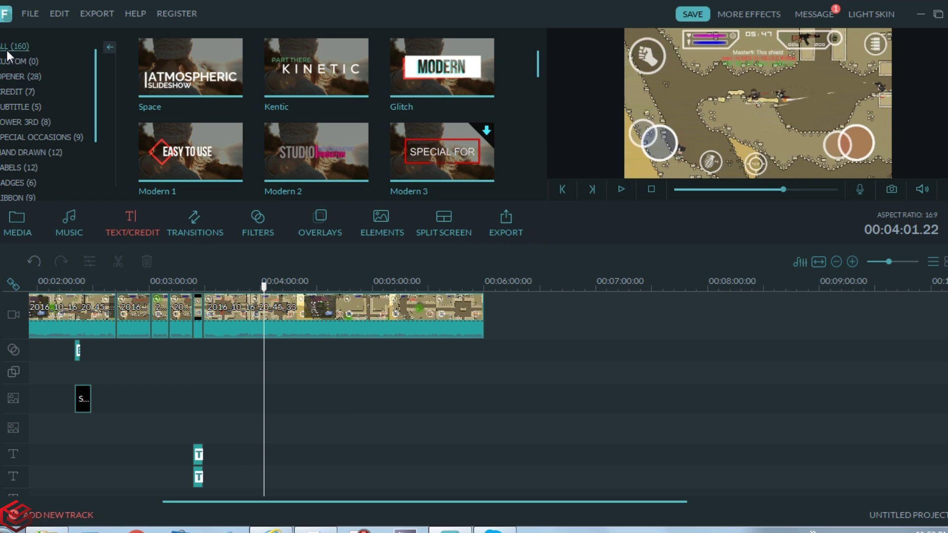
left_click(8, 47)
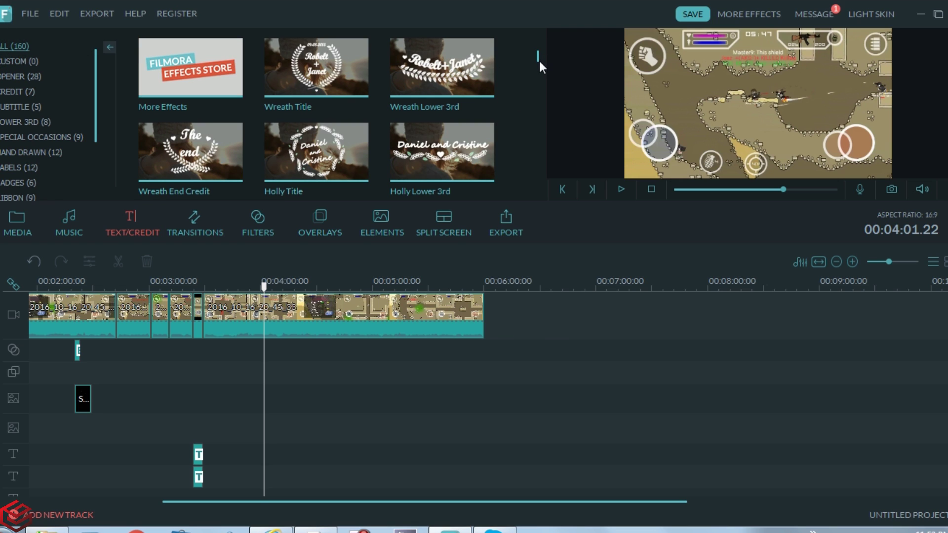
mouse_move(539, 61)
left_mouse_down()
mouse_move(535, 184)
mouse_move(516, 97)
mouse_move(528, 1)
mouse_move(518, 8)
left_mouse_up()
left_click(17, 78)
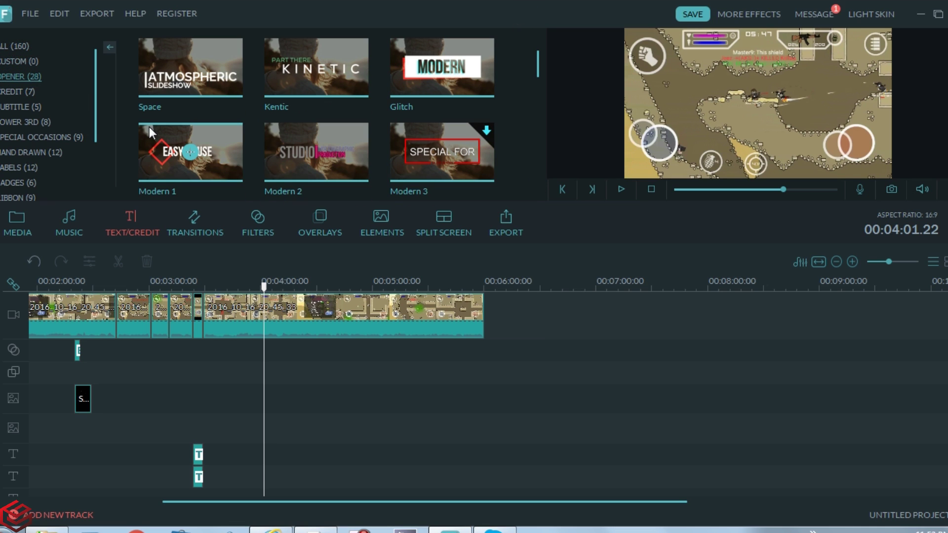
scroll(22, 163, "down", 1)
left_click(21, 152)
left_click(21, 178)
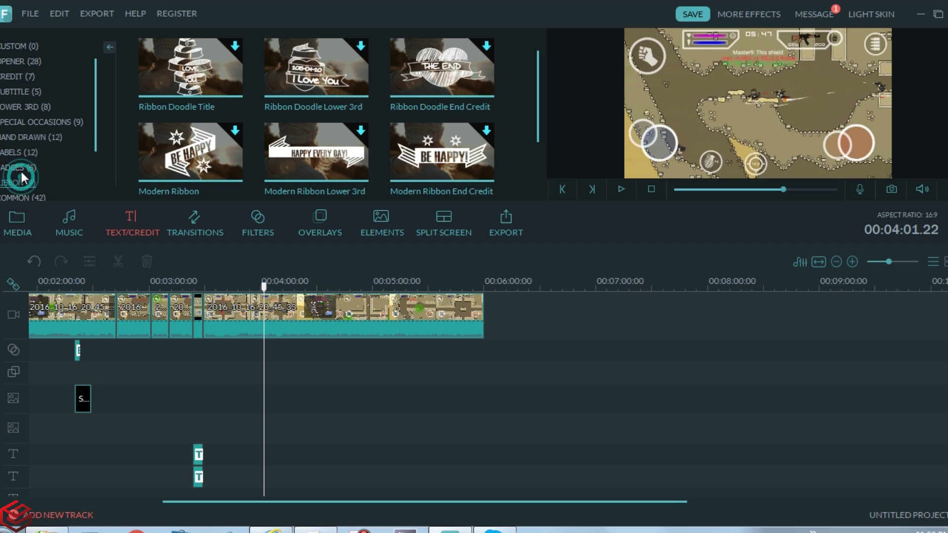
scroll(98, 122, "up", 1)
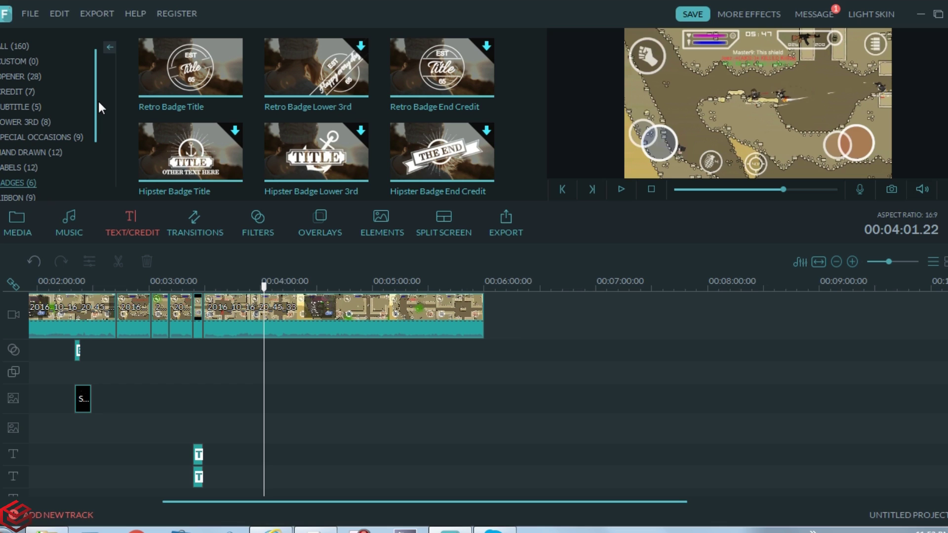
left_click(34, 106)
left_click(20, 77)
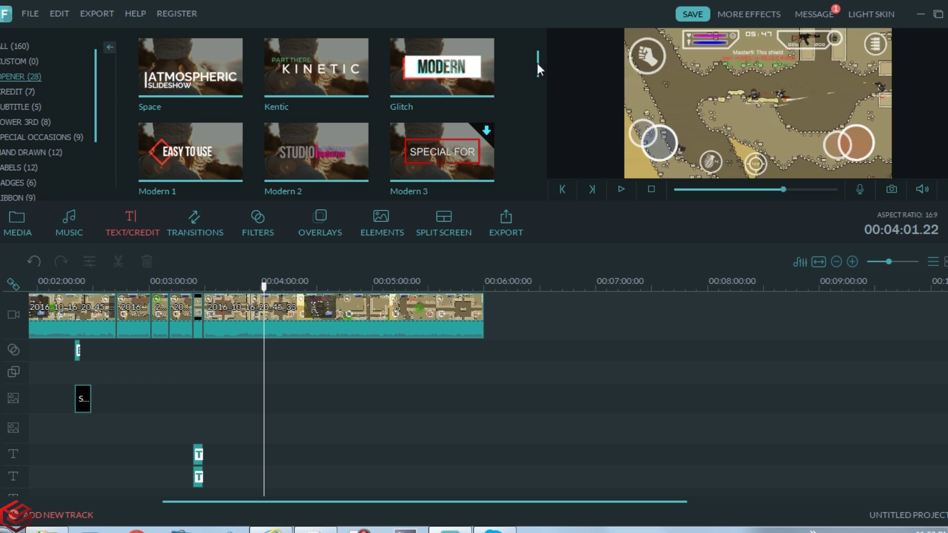
left_click_drag(536, 63, 538, 153)
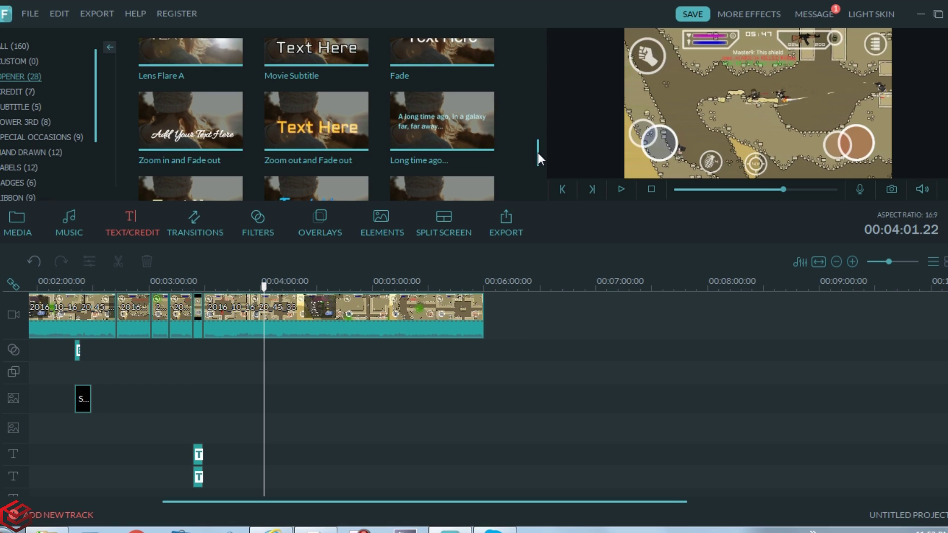
- Check the Credit and Special Occasions categories, then switch to Common titles
left_click(11, 91)
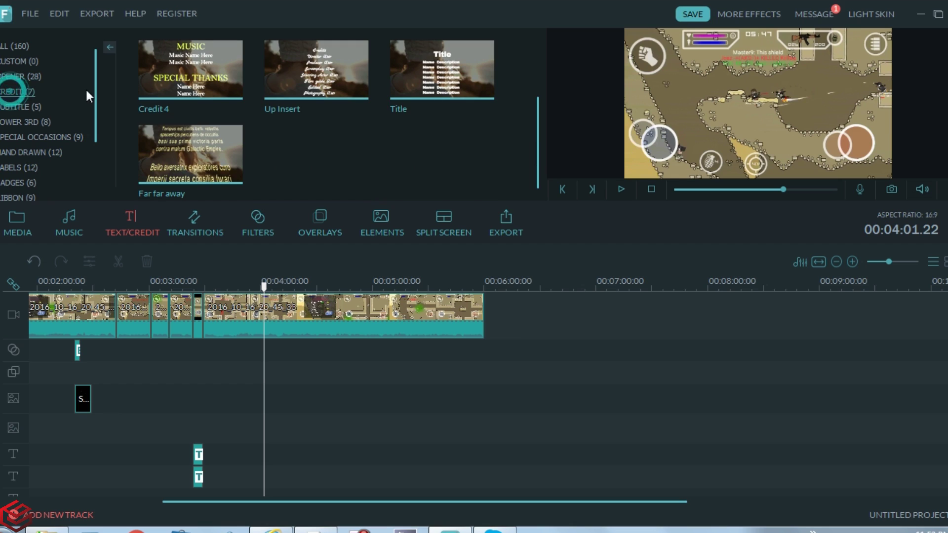
left_click_drag(98, 96, 95, 126)
left_click(58, 91)
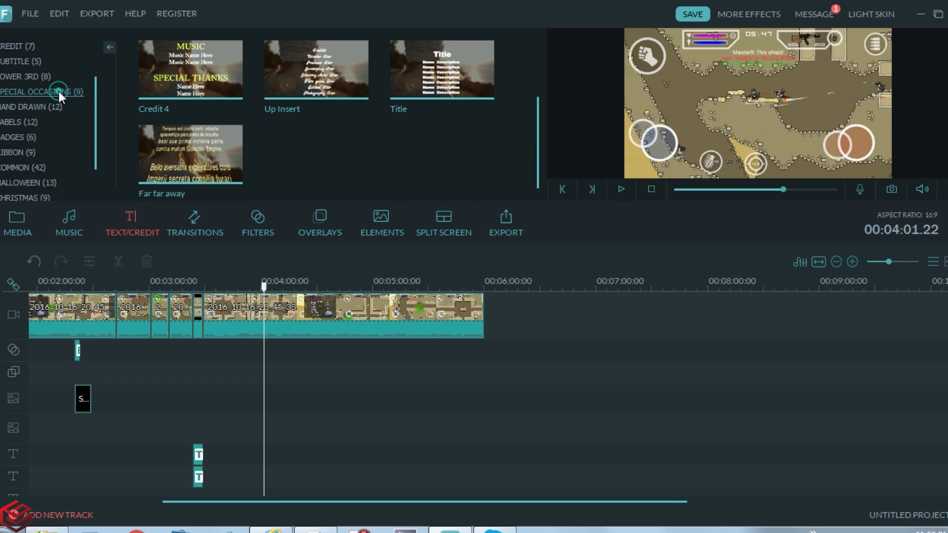
left_click_drag(538, 130, 534, 54)
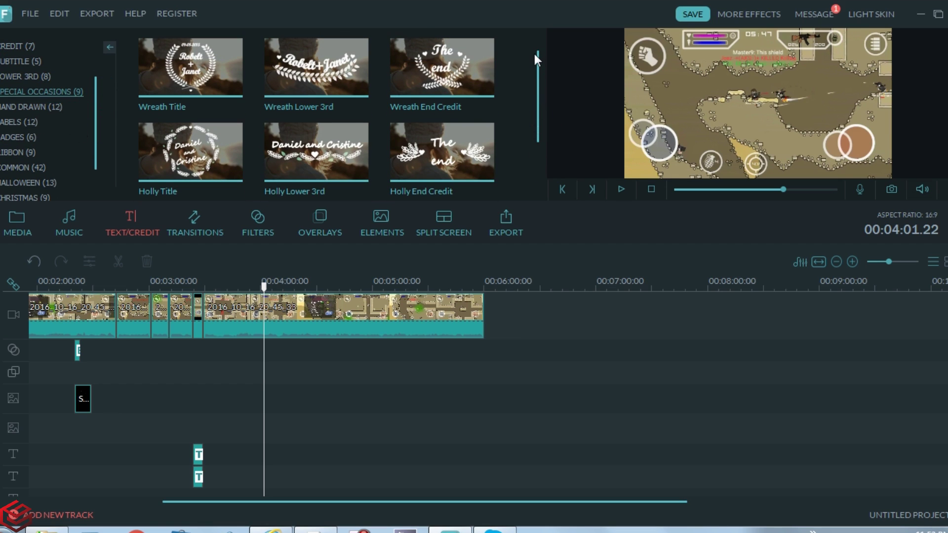
left_click(24, 166)
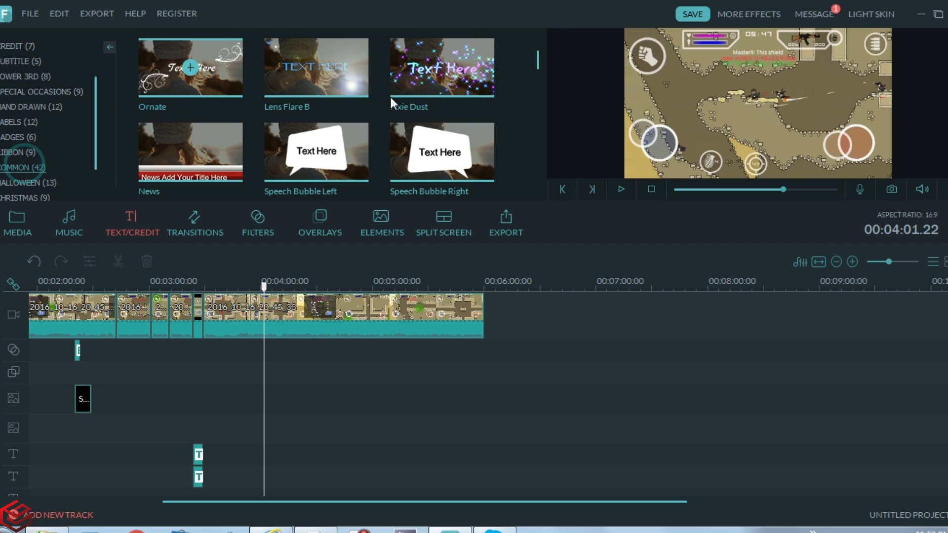
left_click_drag(541, 60, 548, 143)
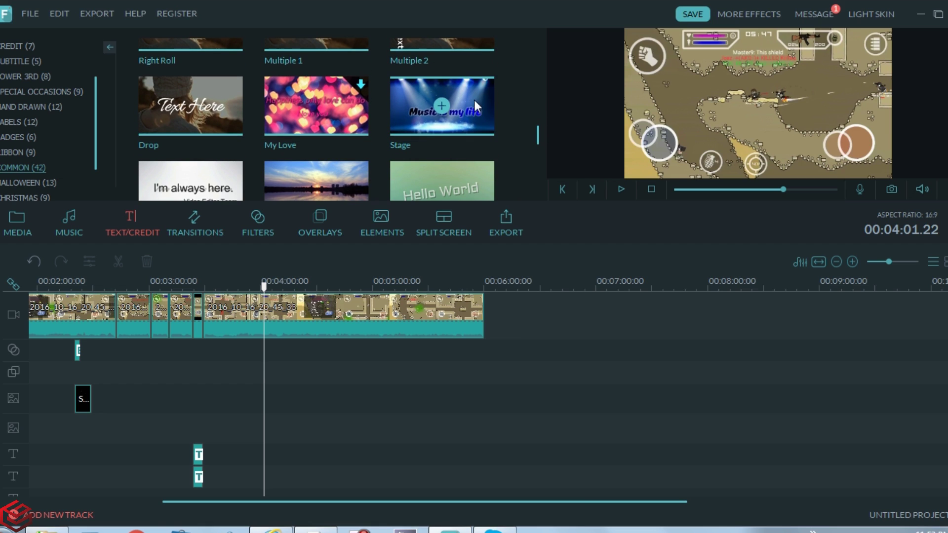
- Add the Stage title preset at the end of the timeline and preview it
left_click(475, 112)
left_click_drag(536, 224, 533, 325)
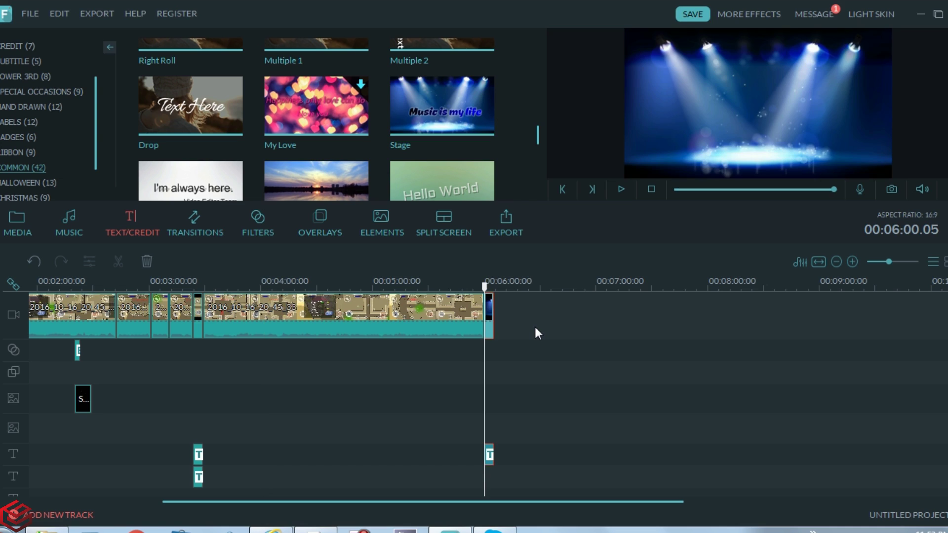
key("space")
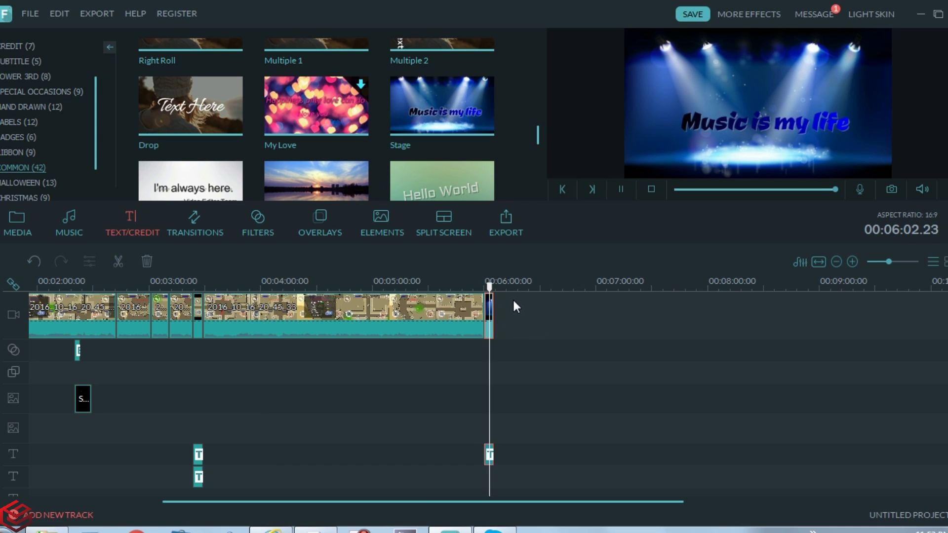
key("space")
- Move the title clip to about 5:26 and delete the stage background image clip
double_click(489, 455)
left_click_drag(490, 454, 425, 455)
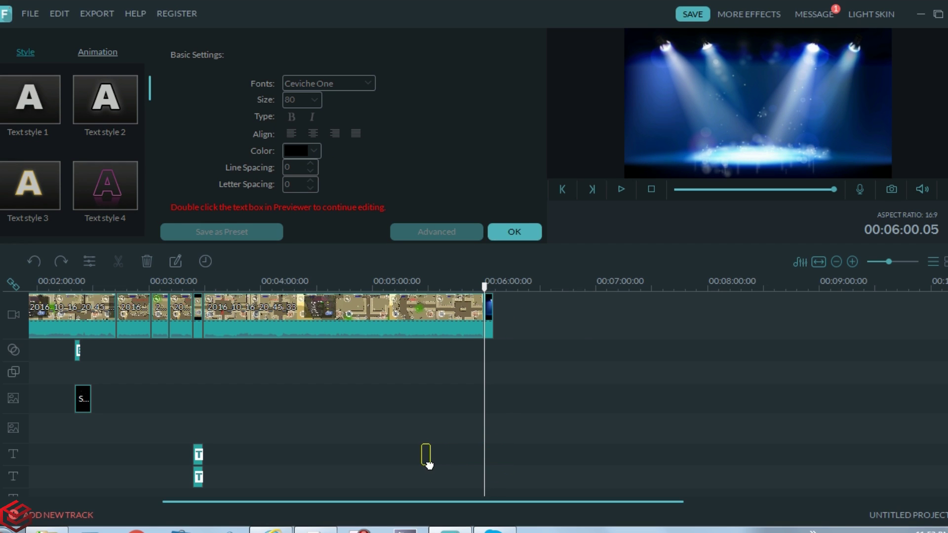
left_click(491, 335)
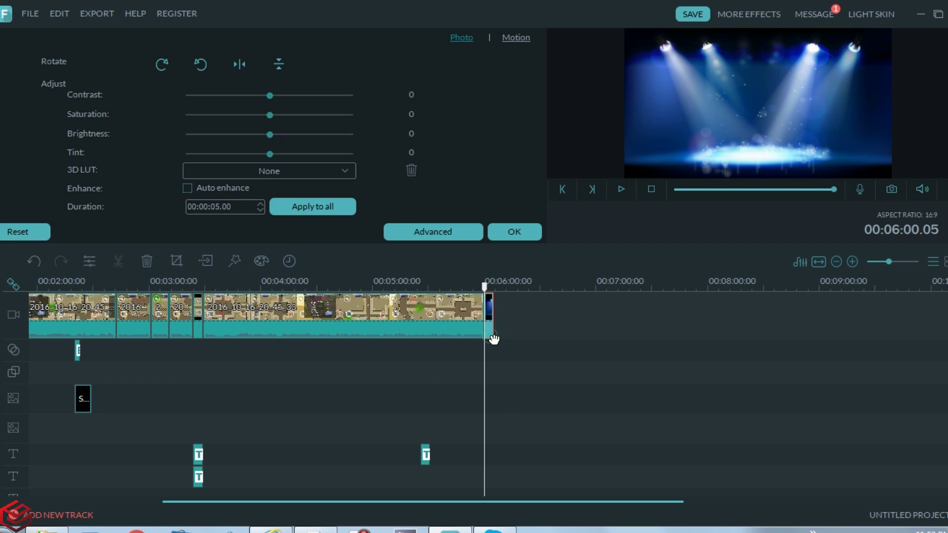
right_click(504, 336)
left_click(506, 325)
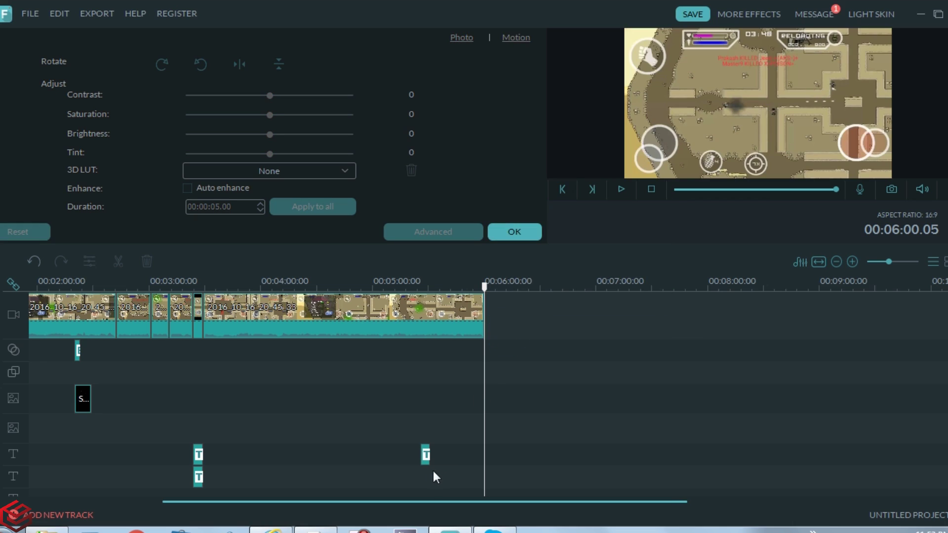
double_click(425, 454)
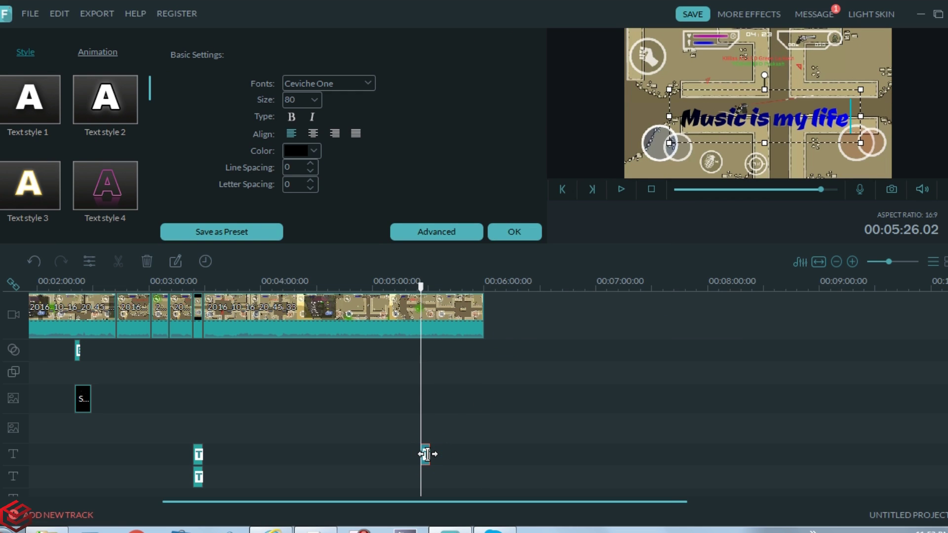
- Preview the title over the gameplay and keep its size at 80
left_click(622, 191)
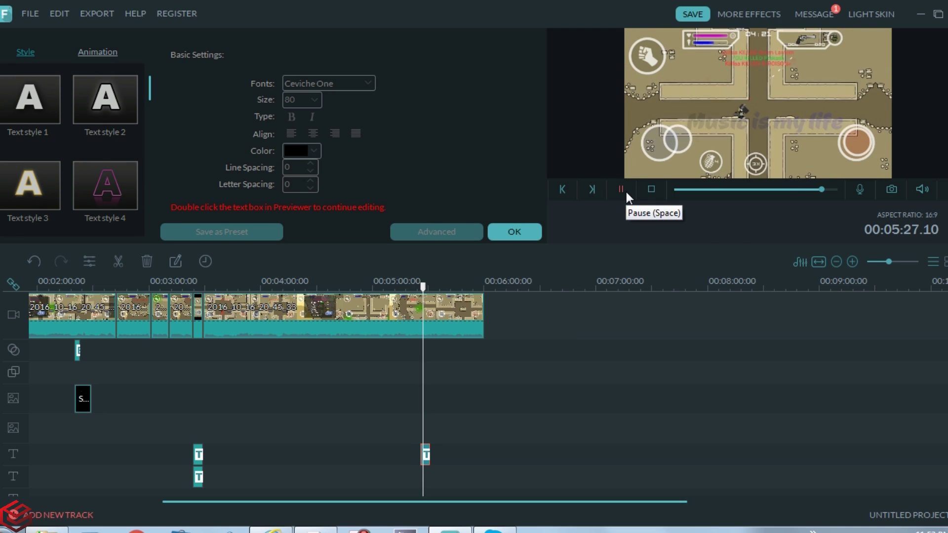
left_click(626, 192)
left_click(364, 83)
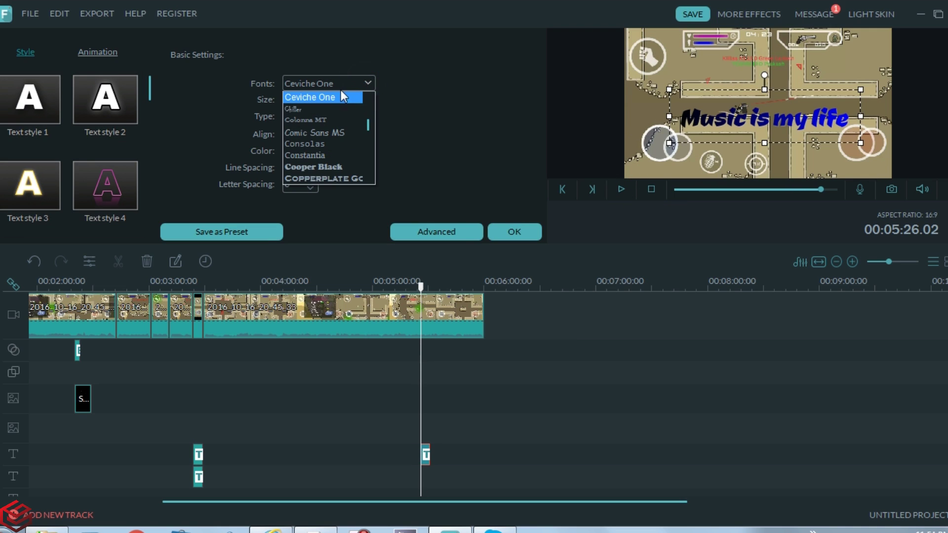
left_click(314, 98)
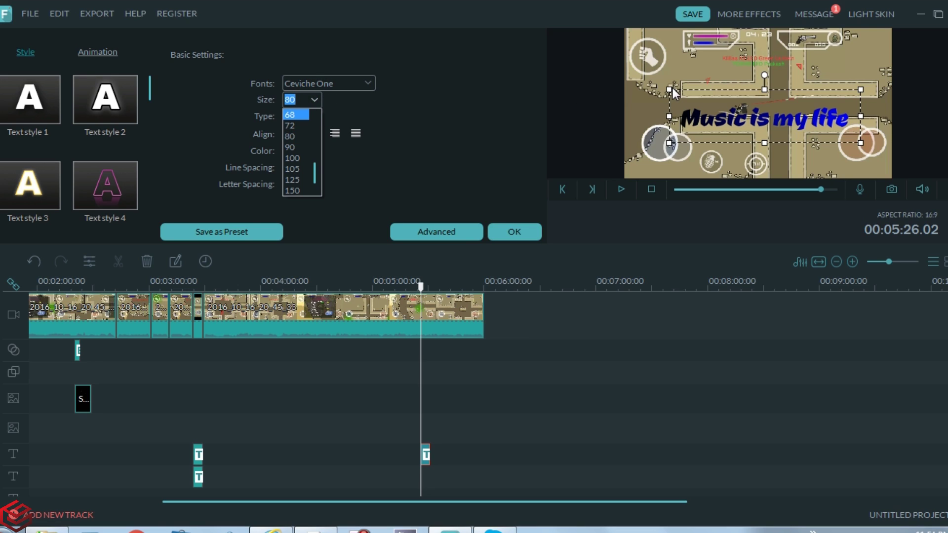
left_click(297, 136)
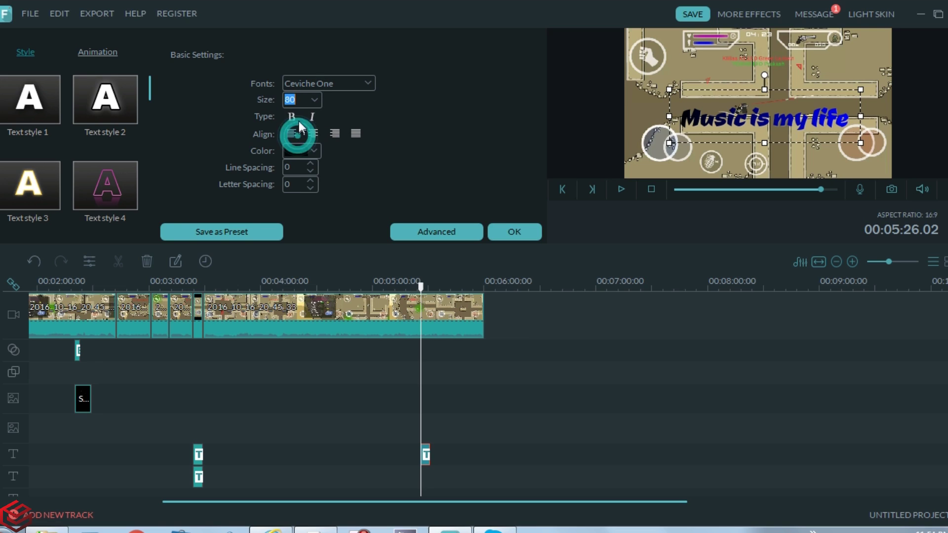
- Try size 100, revert to 80, and nudge the title slightly up and left
left_click(315, 97)
left_click(296, 158)
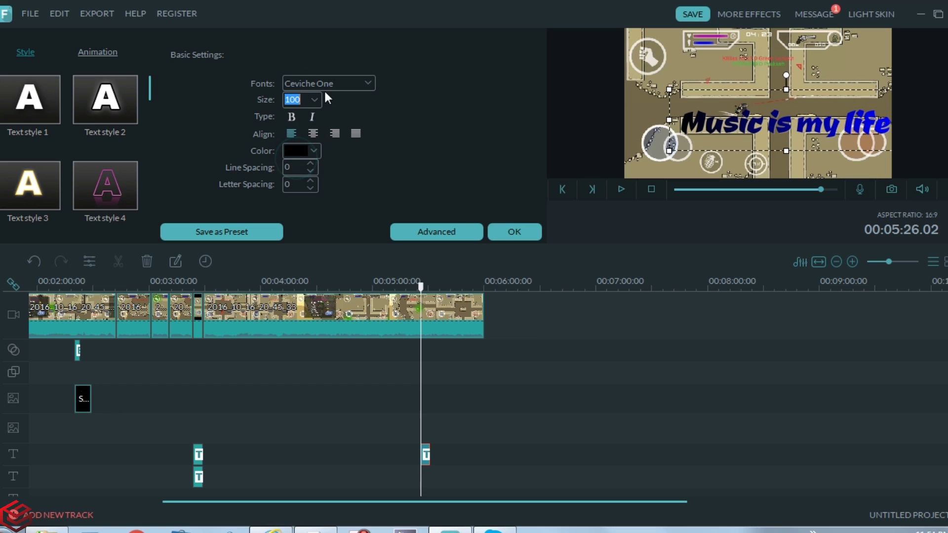
left_click(315, 99)
left_click(293, 137)
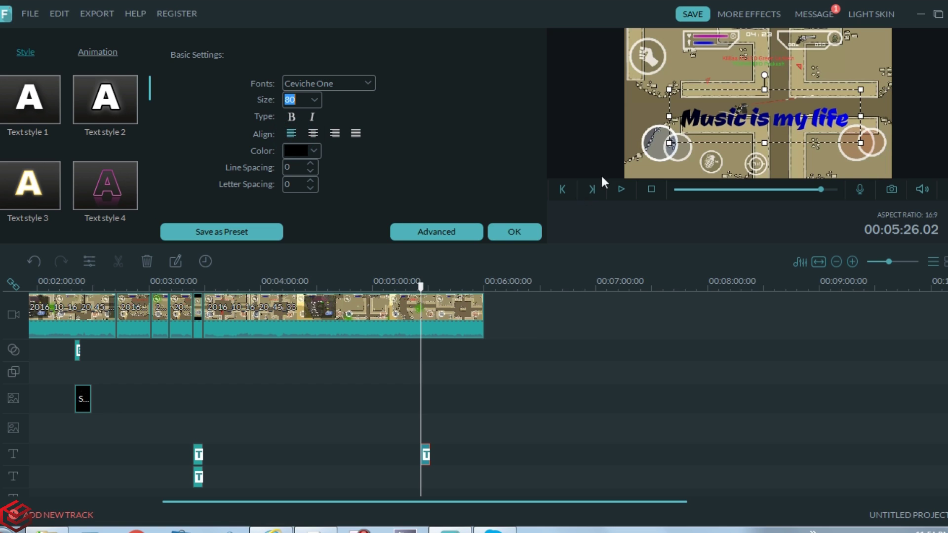
left_click(730, 107)
left_click_drag(720, 88, 713, 80)
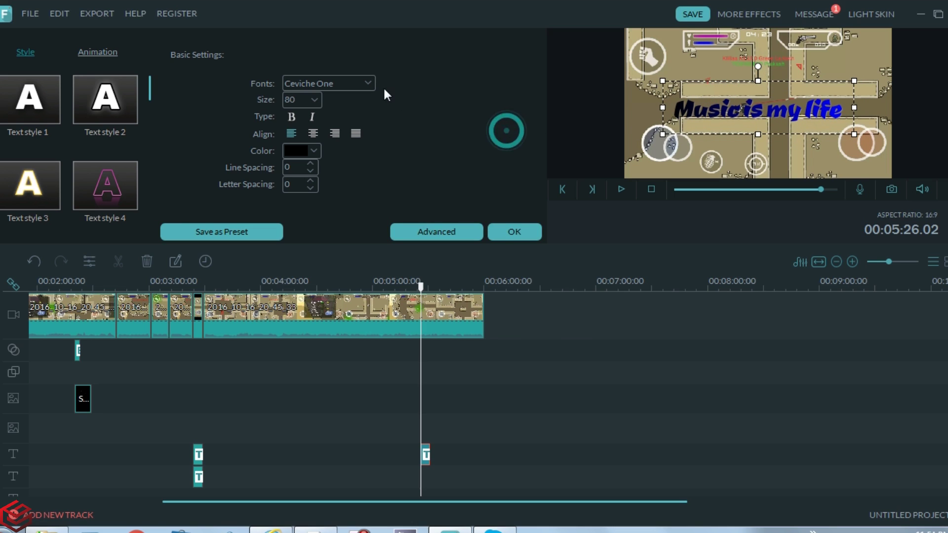
- Preview fonts like Cooper Black, Corbel and Curlz MT, then choose Eager Naturalist
left_click(362, 84)
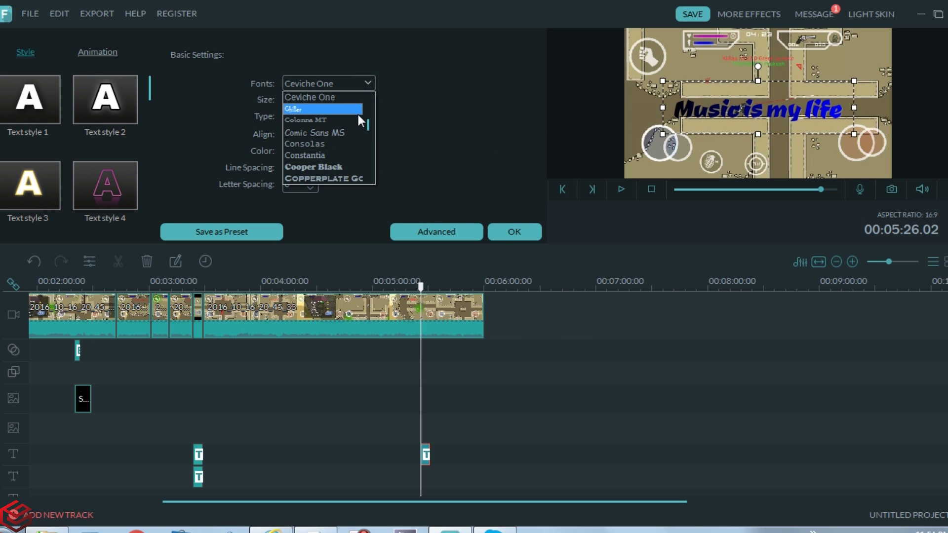
key("Down")
key("Down")
key("Down")
key("Down")
key("Down")
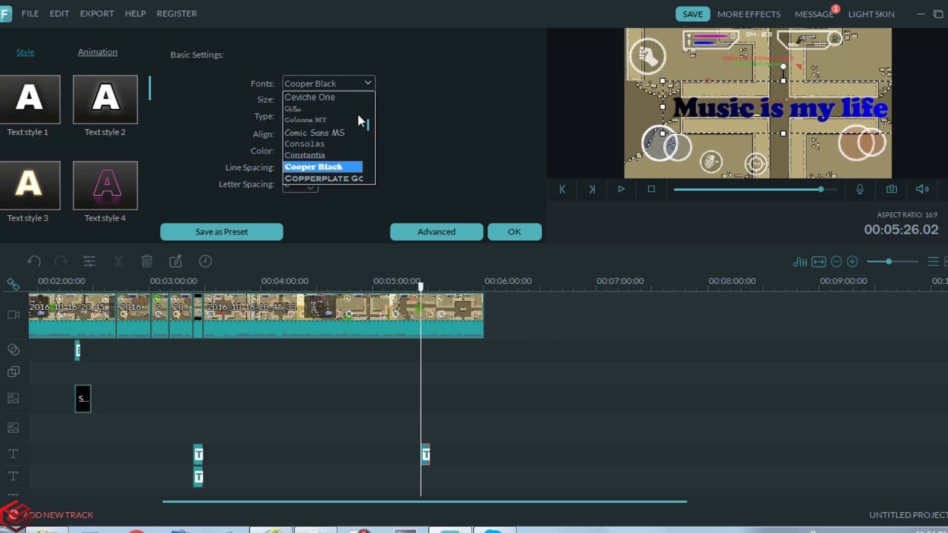
key("Down")
key("Down")
key("Down")
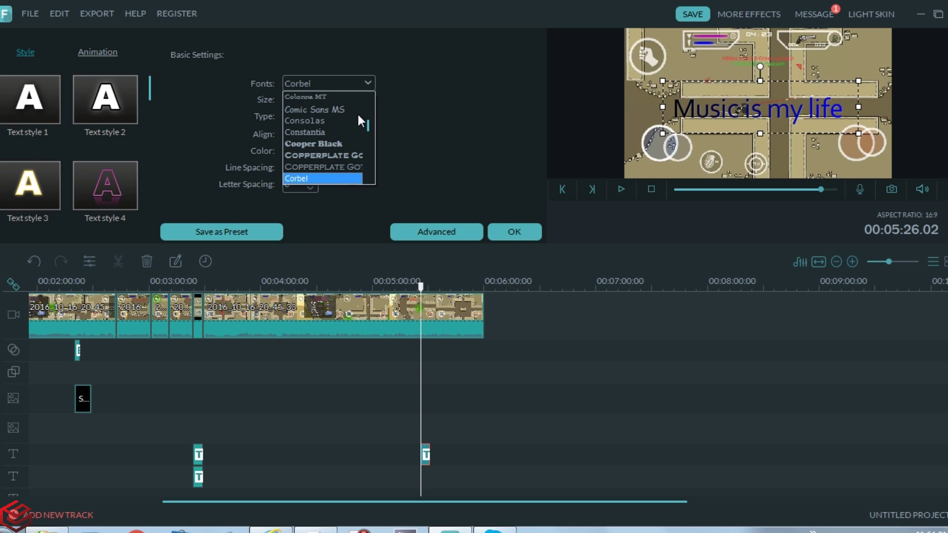
key("Down")
key("Down")
key("Down")
key("Down")
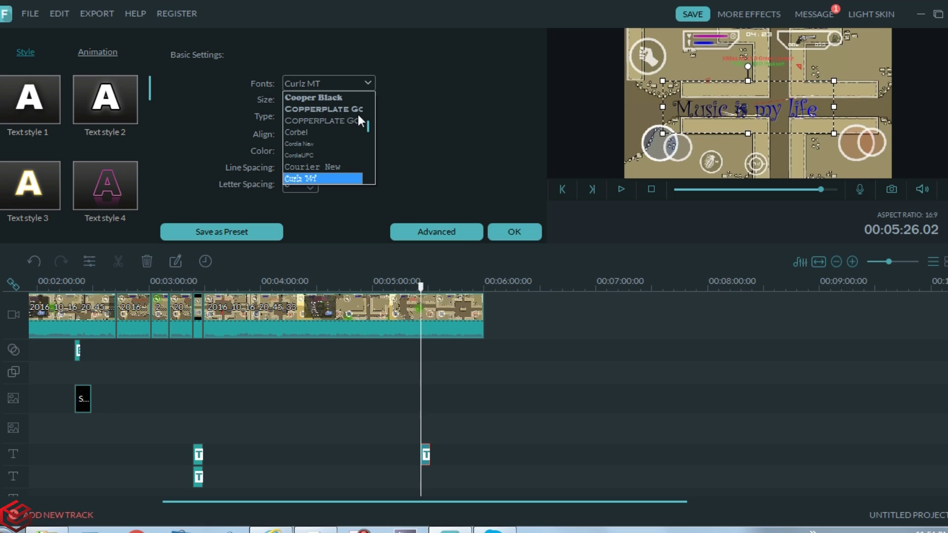
key("Down")
key("Down")
key("Down")
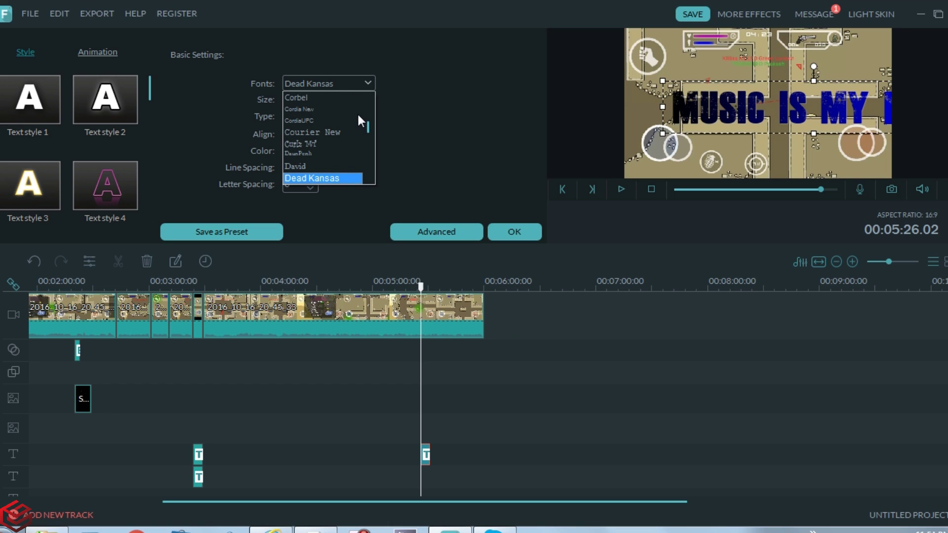
key("Down")
key("Down")
key("Down")
key("Down")
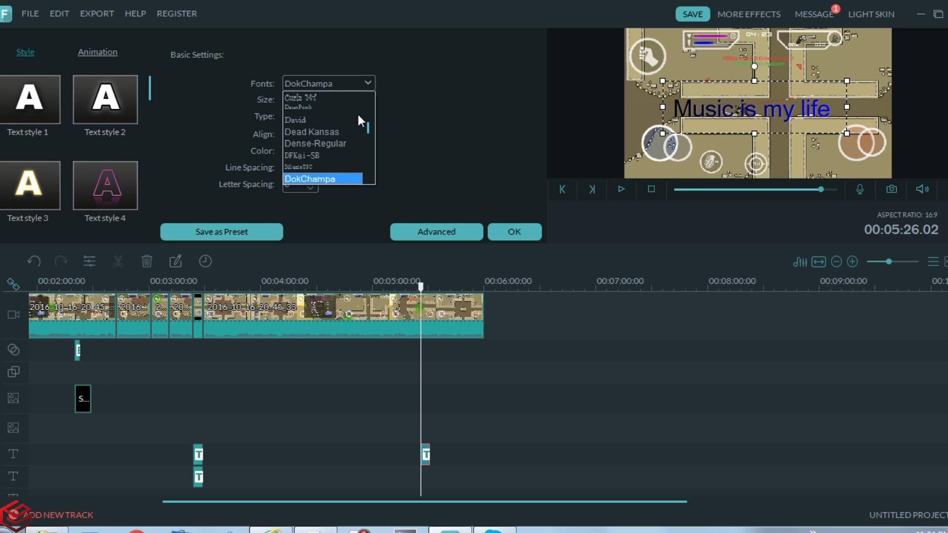
key("Down")
key("Down")
key("Up")
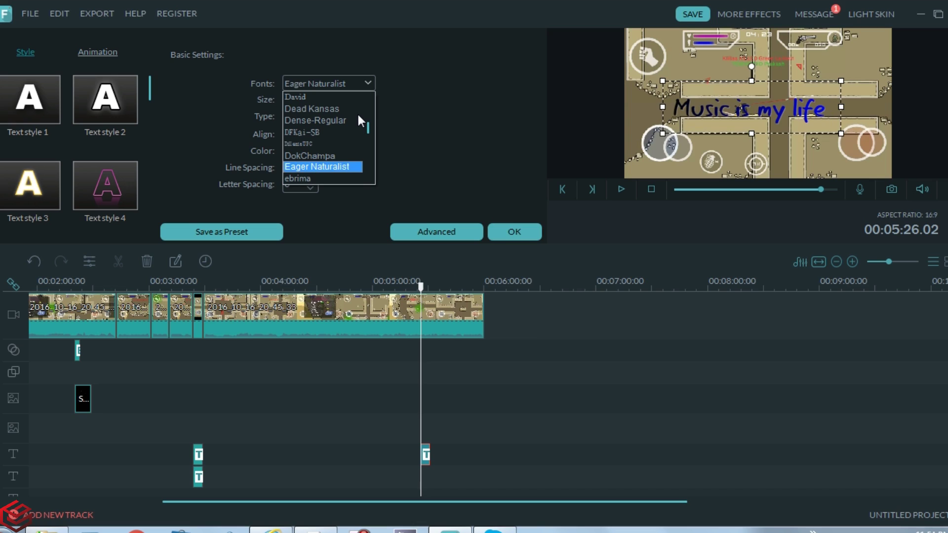
key("Down")
key("Up")
left_click(337, 168)
- Make the title bold and upright, and enlarge its text box in the preview
left_click(292, 117)
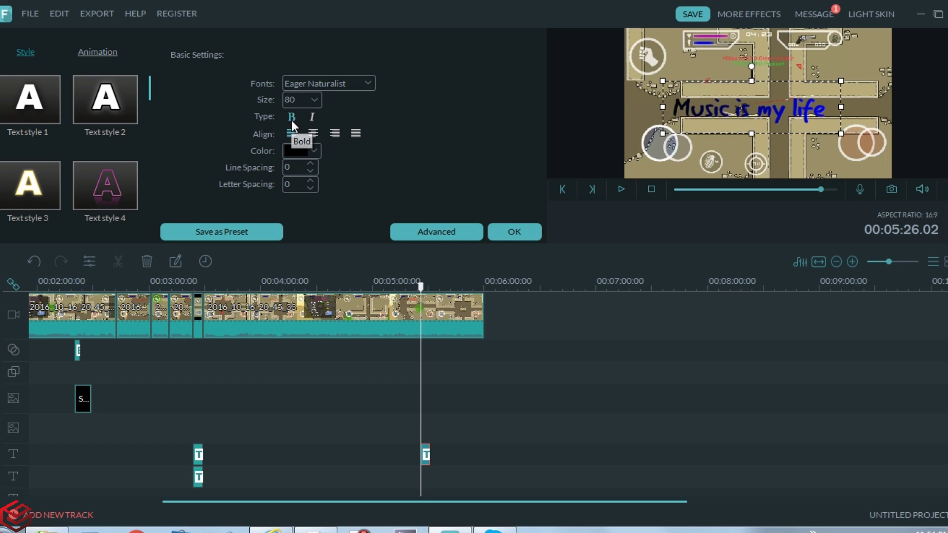
left_click(310, 119)
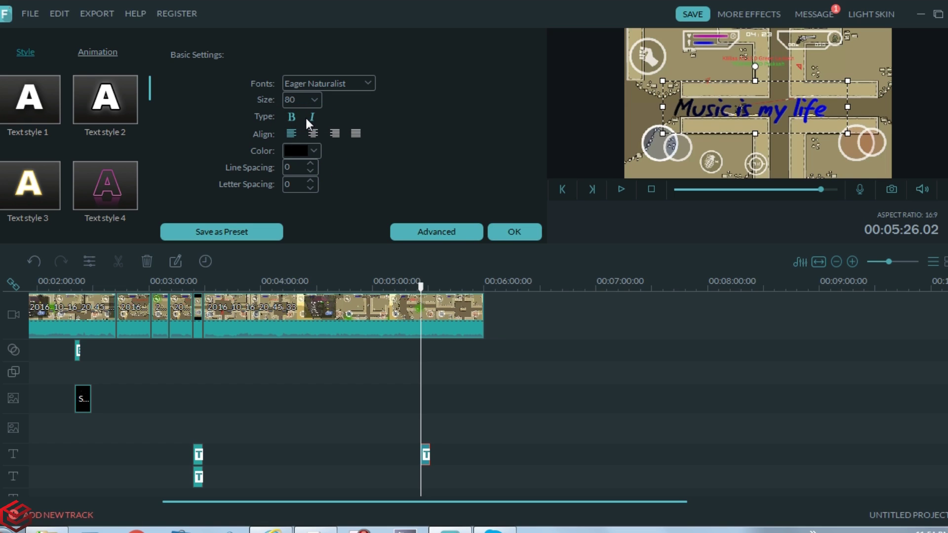
left_click(308, 117)
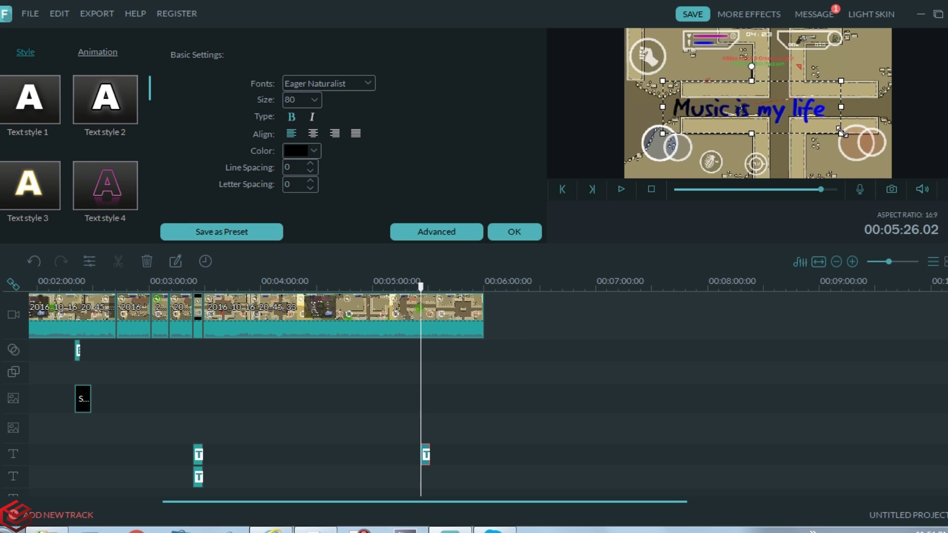
left_click_drag(842, 133, 874, 151)
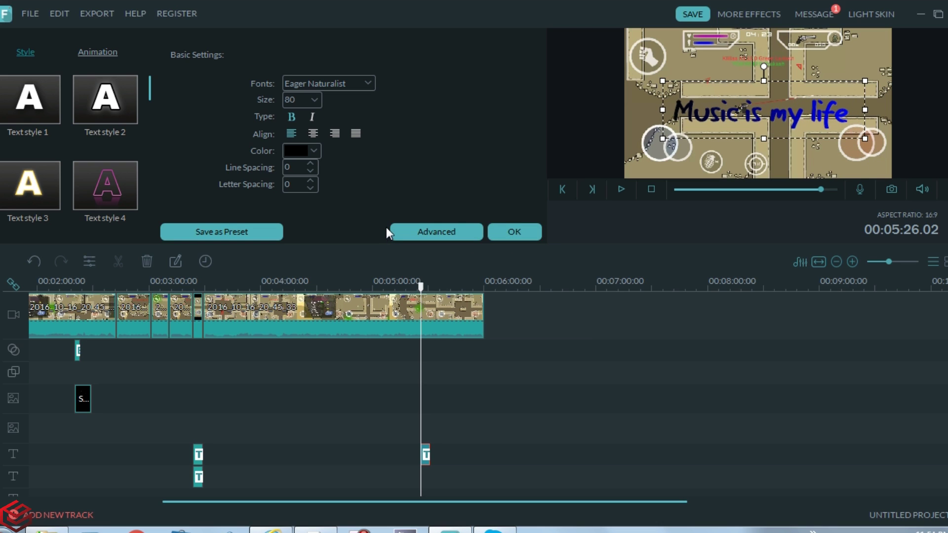
- In Advanced settings, try a red-to-yellow gradient, then a solid red fill
left_click(405, 224)
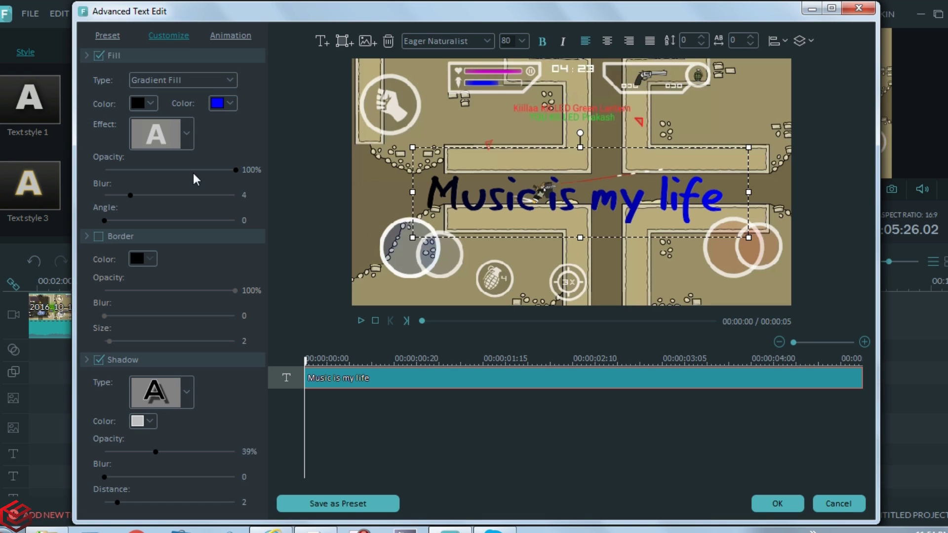
left_click(150, 104)
left_click(137, 142)
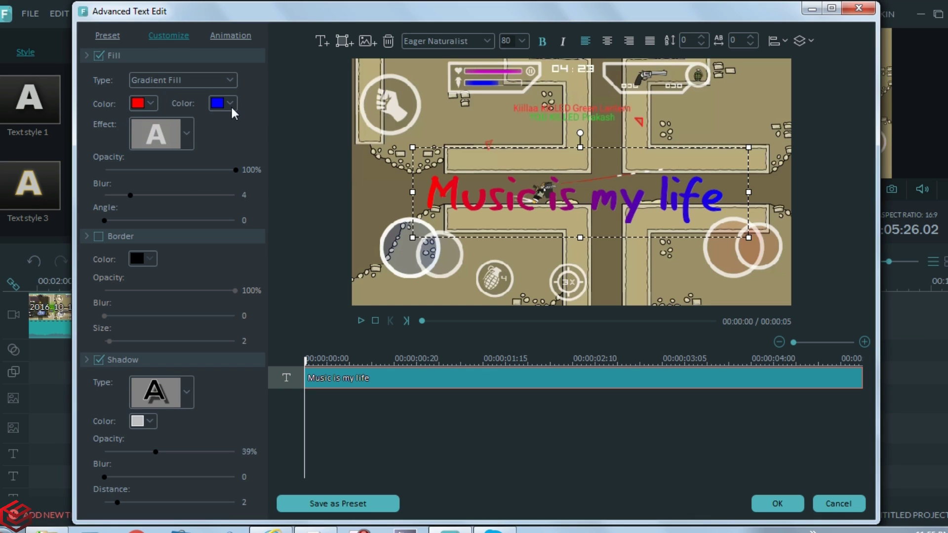
left_click(231, 104)
left_click(238, 154)
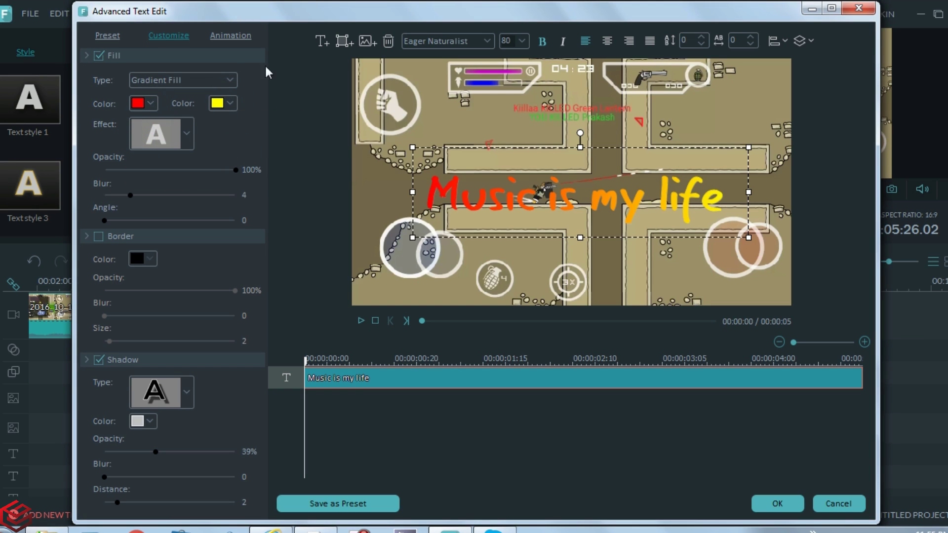
left_click(229, 80)
left_click(206, 94)
left_click(150, 104)
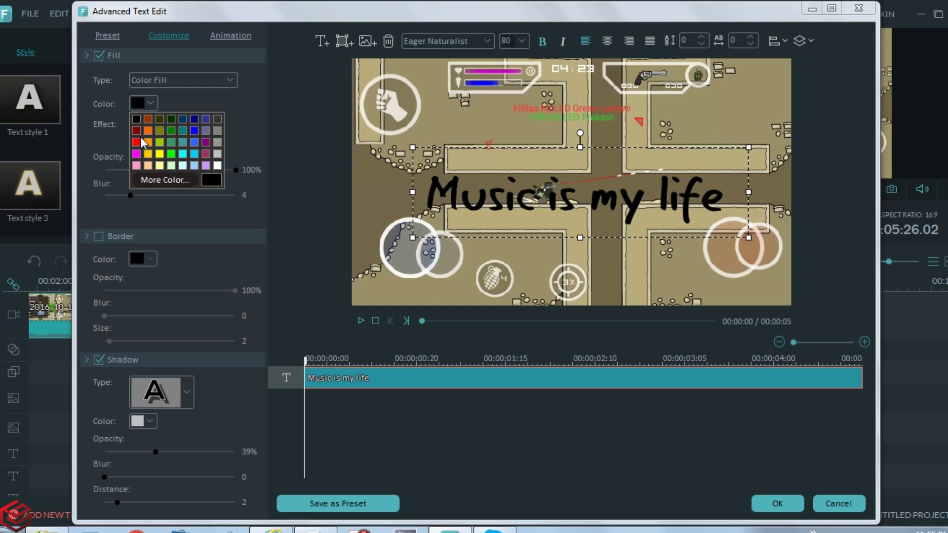
left_click(137, 142)
- Switch back to Gradient Fill with black as the first colour and red as the second
left_click(223, 79)
left_click(155, 104)
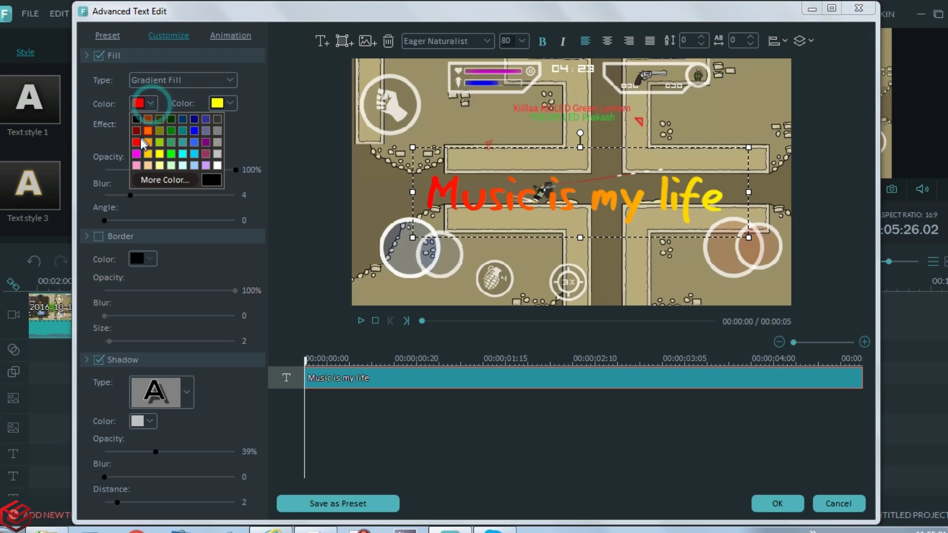
left_click(138, 120)
left_click(235, 103)
left_click(215, 142)
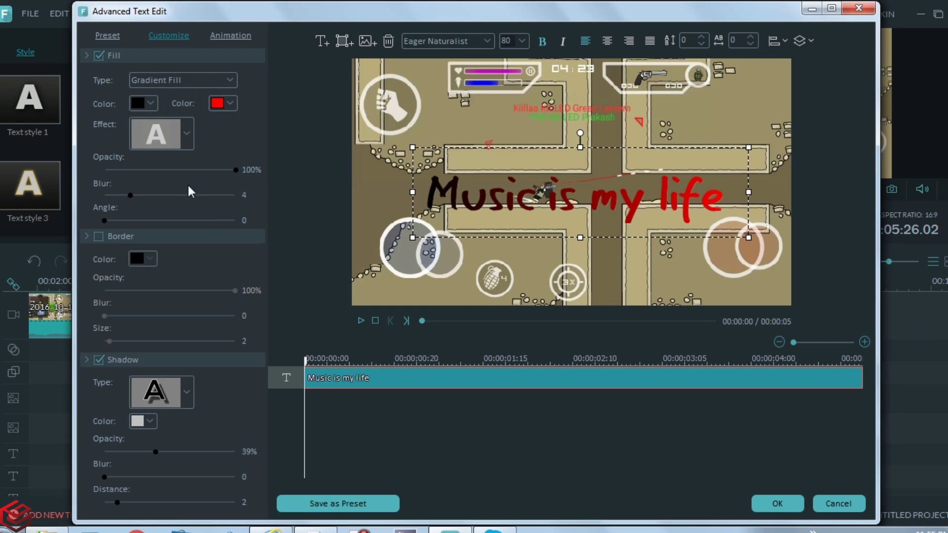
- Turn on the title border, briefly trying white before setting it to black
left_click(109, 235)
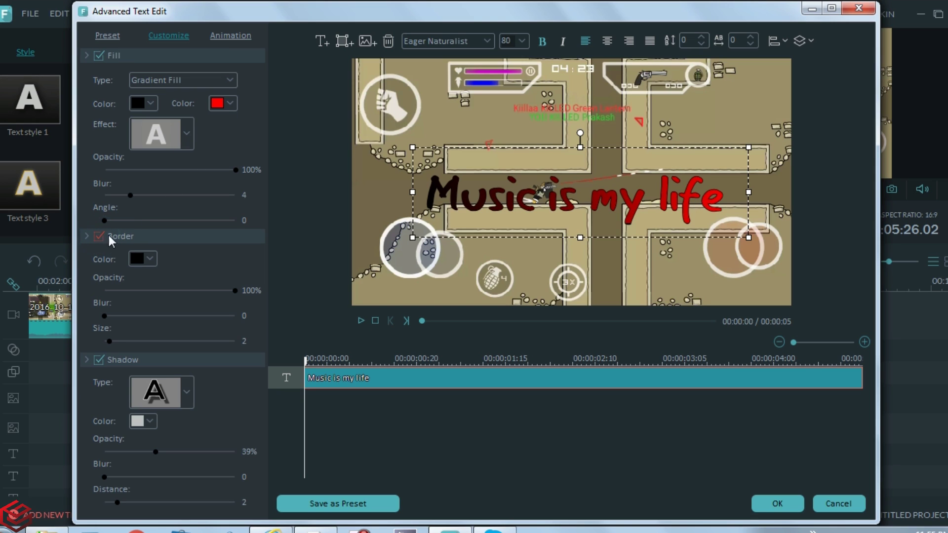
left_click(148, 259)
left_click(214, 324)
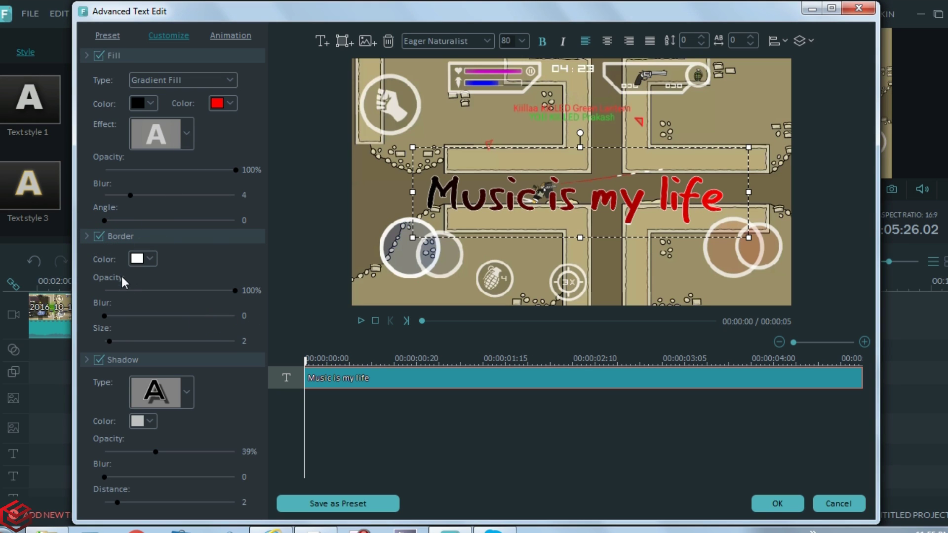
left_click(142, 258)
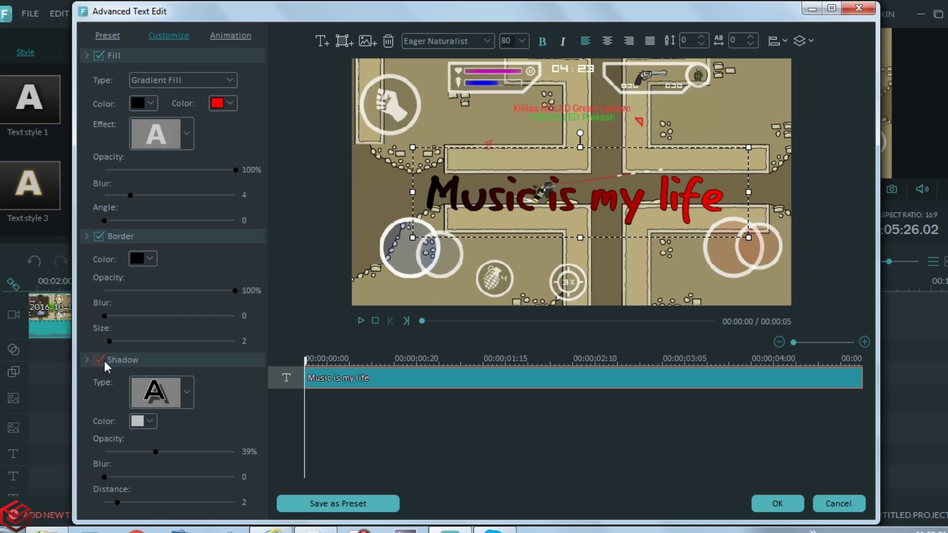
- Try several Shadow Type styles and settle on a different one
left_click(187, 393)
left_click(160, 486)
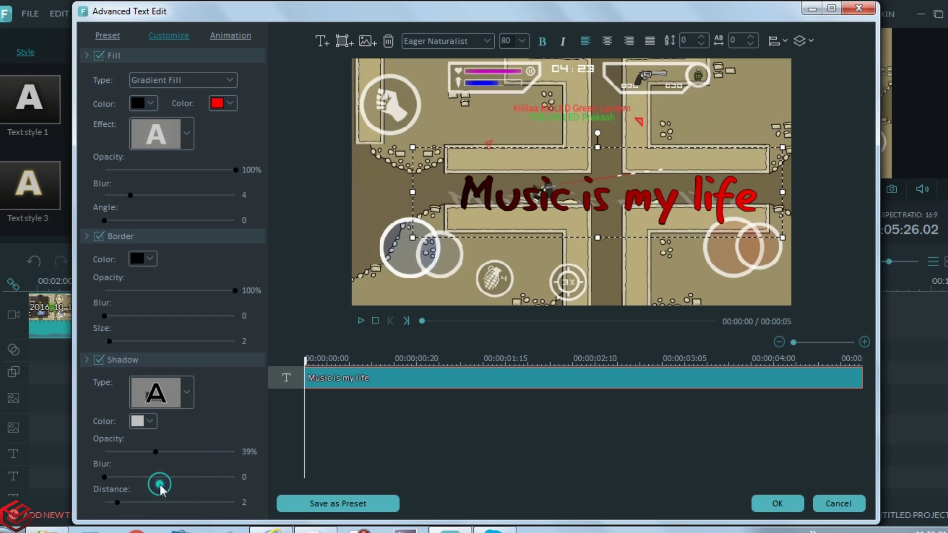
left_click(189, 402)
left_click(164, 447)
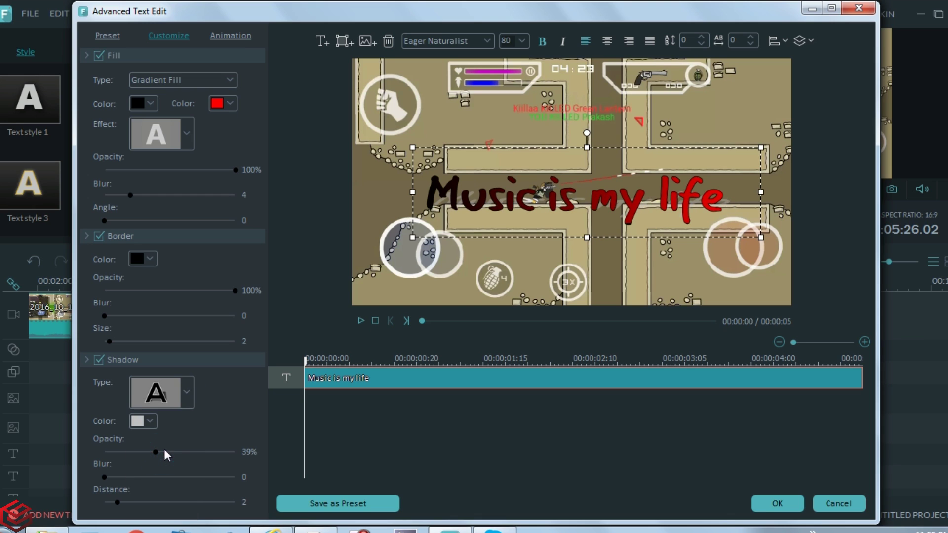
left_click(187, 402)
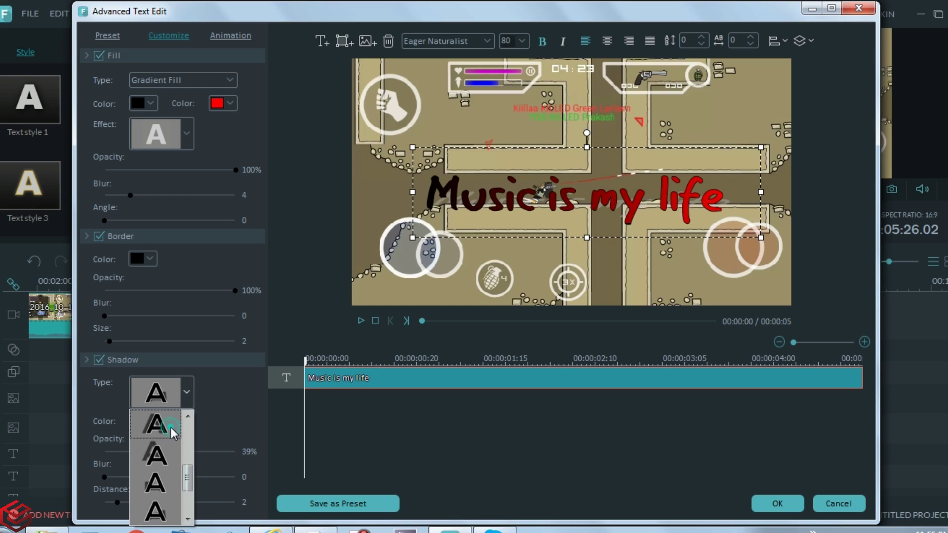
left_click(171, 422)
left_click(198, 406)
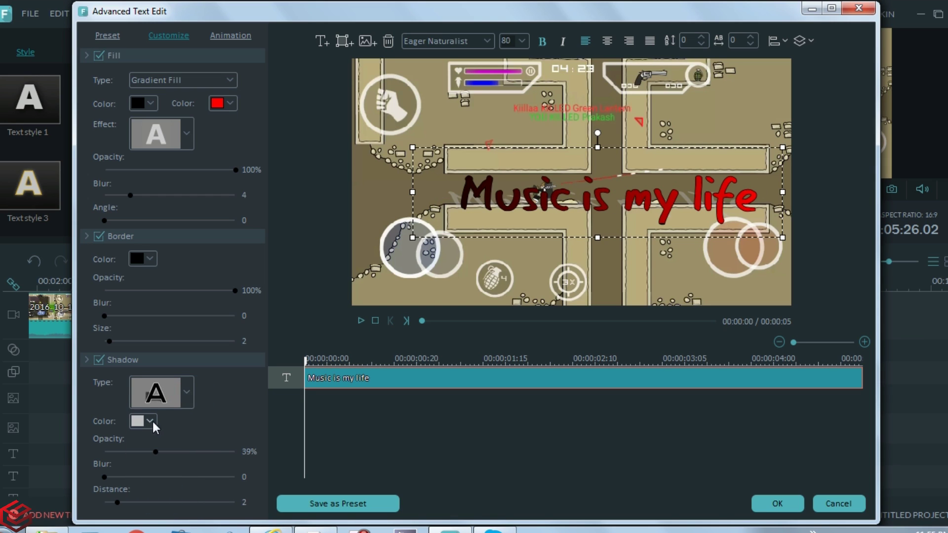
- Set the shadow colour to black after briefly trying yellow
left_click(153, 422)
left_click(149, 421)
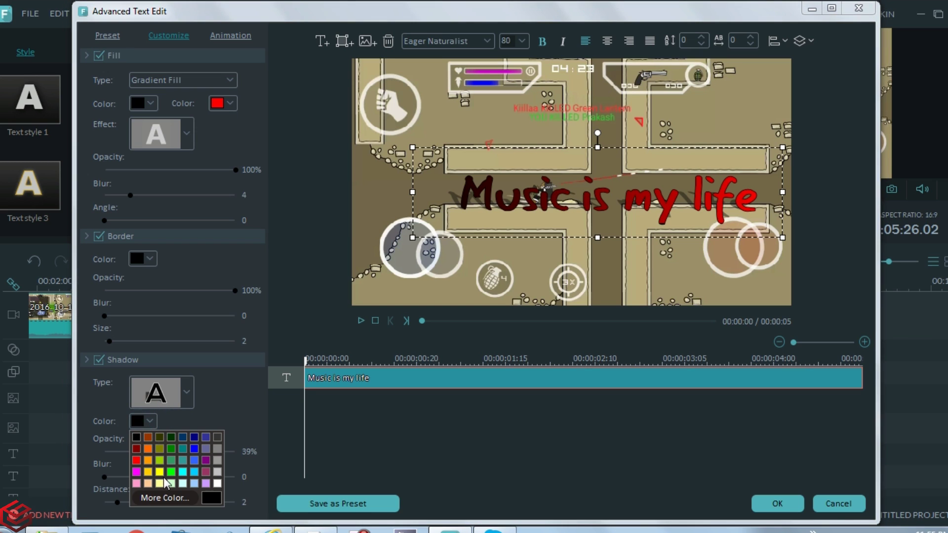
left_click(166, 480)
left_click(150, 421)
left_click(134, 435)
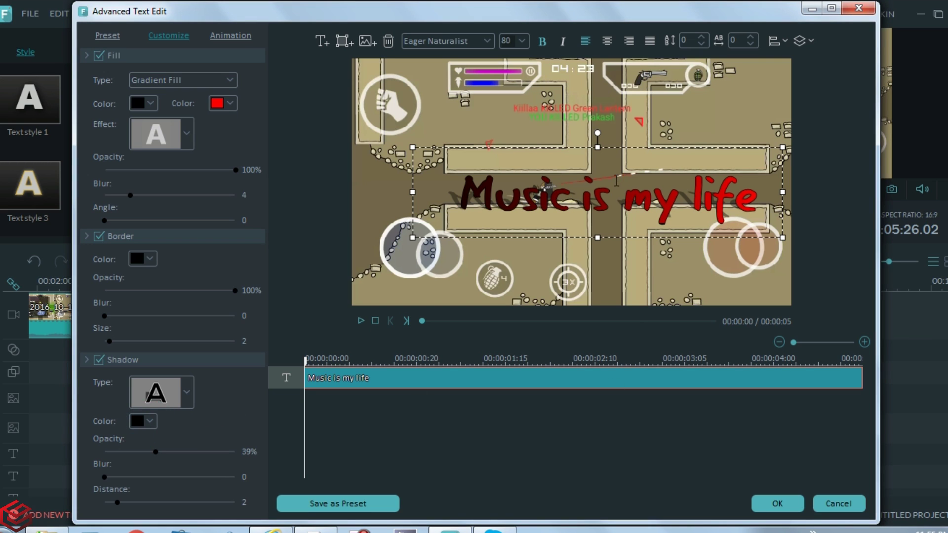
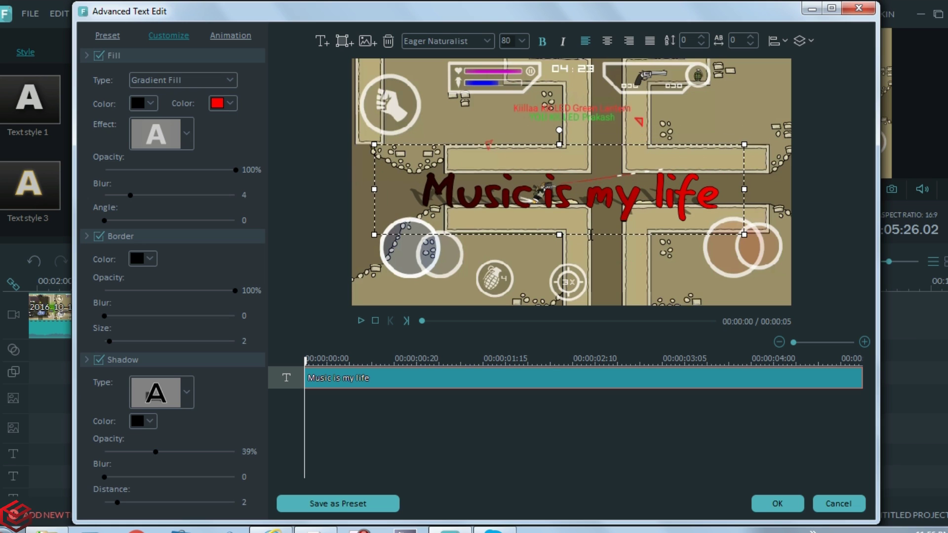
- Confirm the advanced text edits and stretch the Stage text clip toward the video's end
left_click_drag(593, 235, 596, 244)
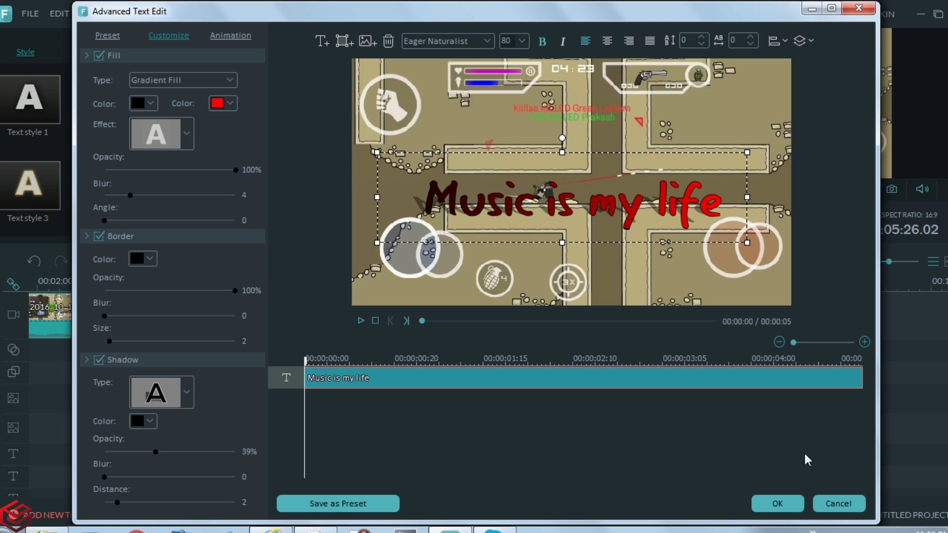
left_click(777, 503)
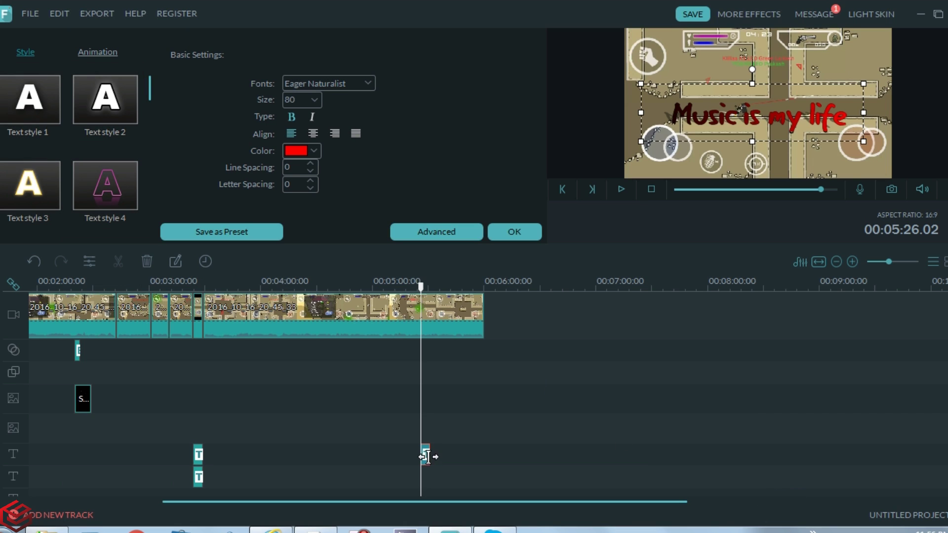
mouse_move(429, 455)
left_mouse_down()
mouse_move(312, 453)
mouse_move(329, 454)
left_mouse_up()
double_click(213, 331)
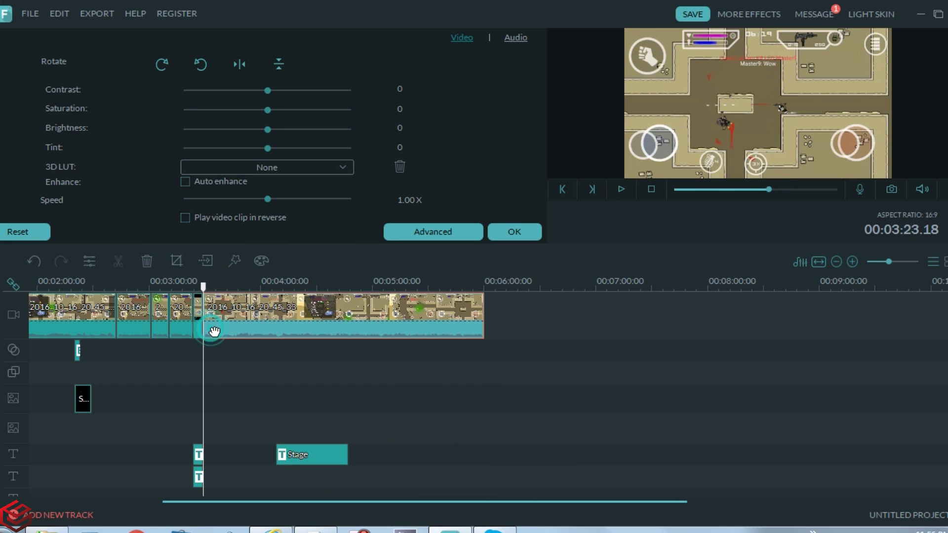
double_click(302, 445)
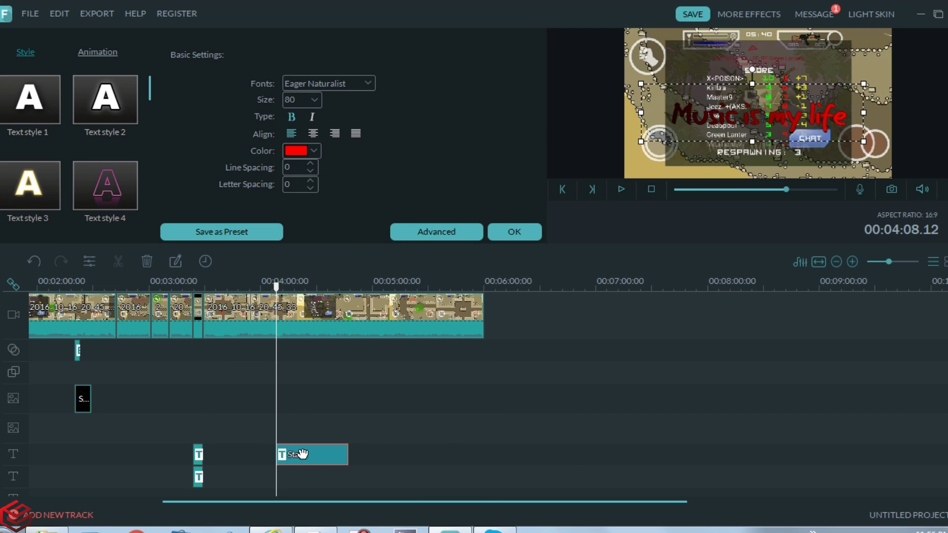
mouse_move(303, 453)
left_mouse_down()
mouse_move(236, 454)
mouse_move(483, 449)
left_mouse_up()
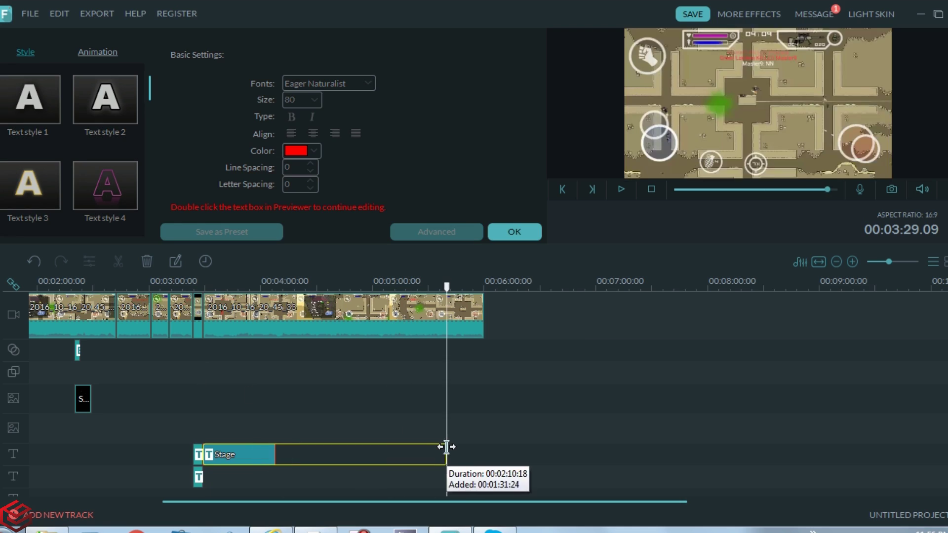
- Replace the caption wording with 'FUCUS', widen its box, and preview it
double_click(670, 115)
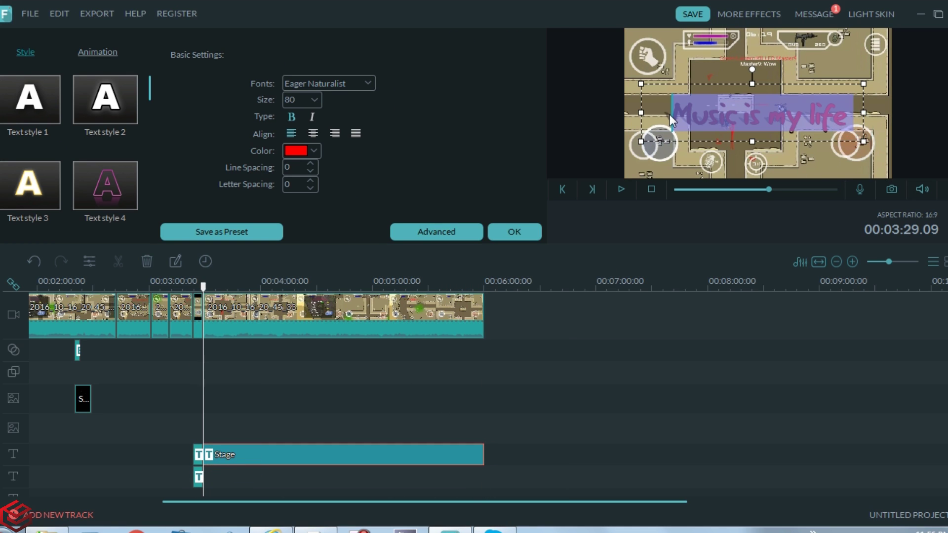
key("BackSpace")
type("fuc")
key("BackSpace")
key("BackSpace")
key("BackSpace")
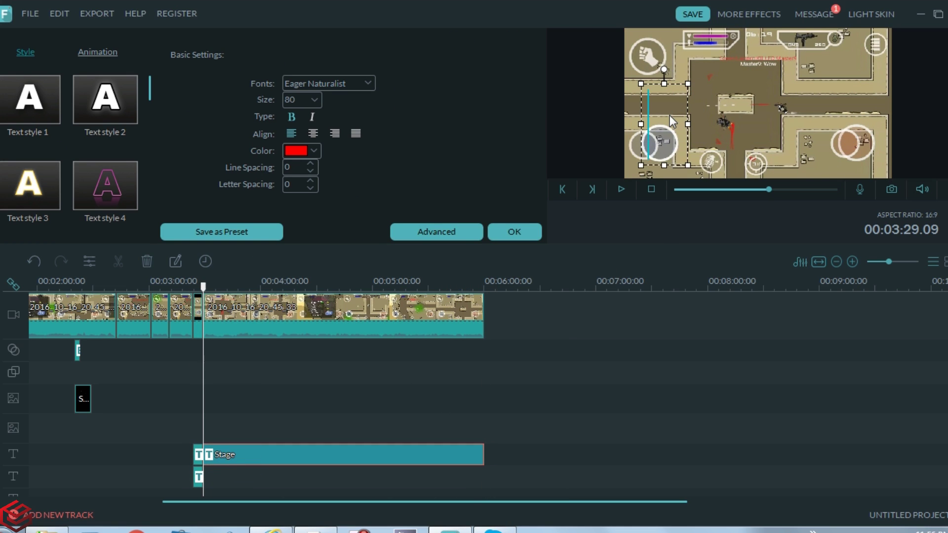
type("FUCUS")
left_click_drag(760, 116, 793, 110)
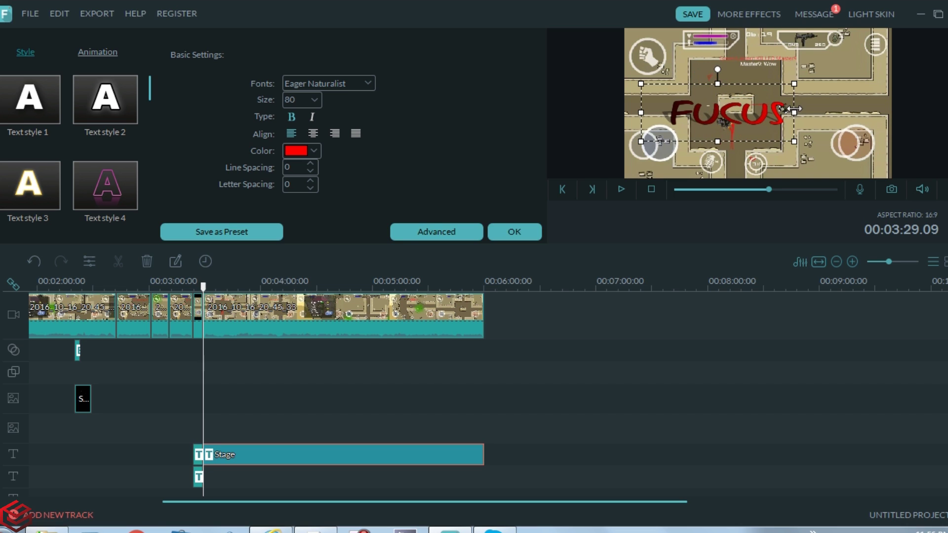
left_click(621, 189)
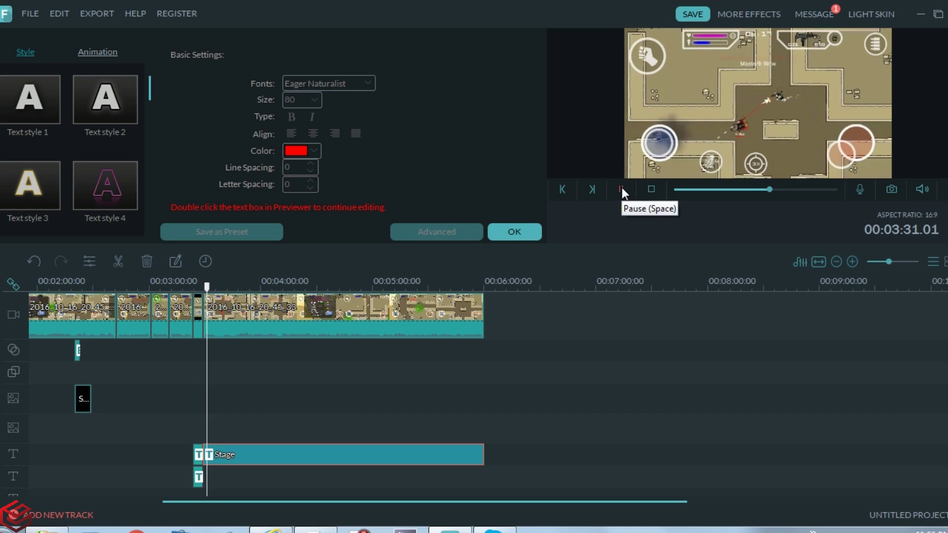
left_click_drag(209, 294, 219, 326)
left_click(222, 454)
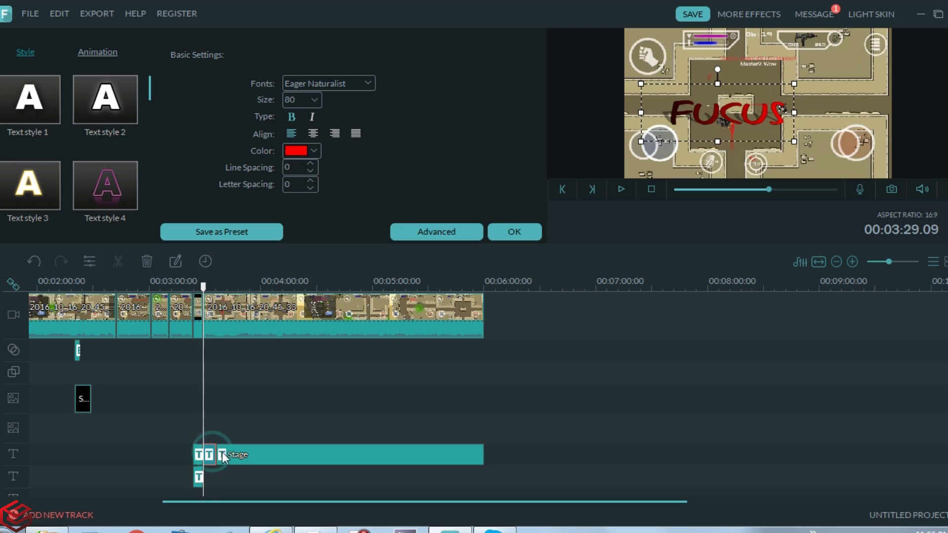
- Give the caption the Down Insert, then Right Dir Insert, entrance animation
left_click(97, 52)
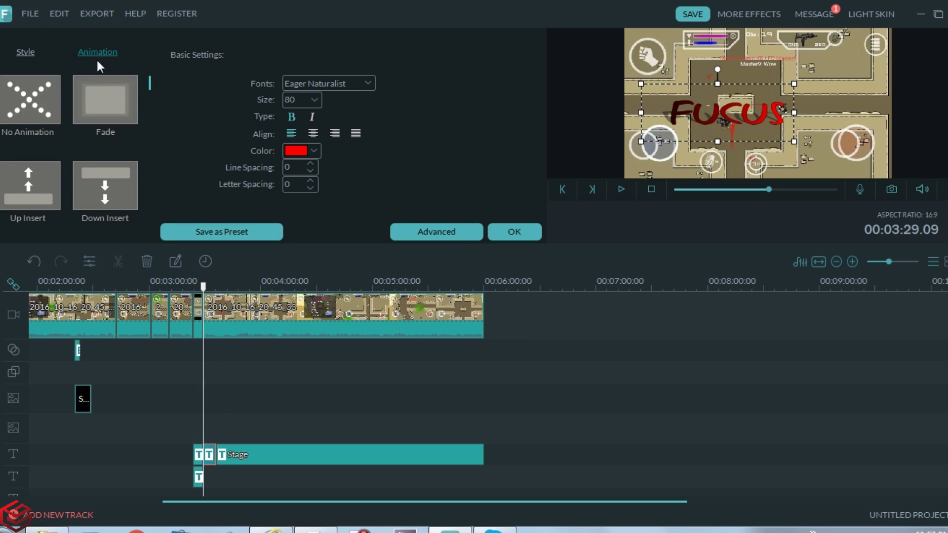
left_click(45, 178)
left_click(77, 176)
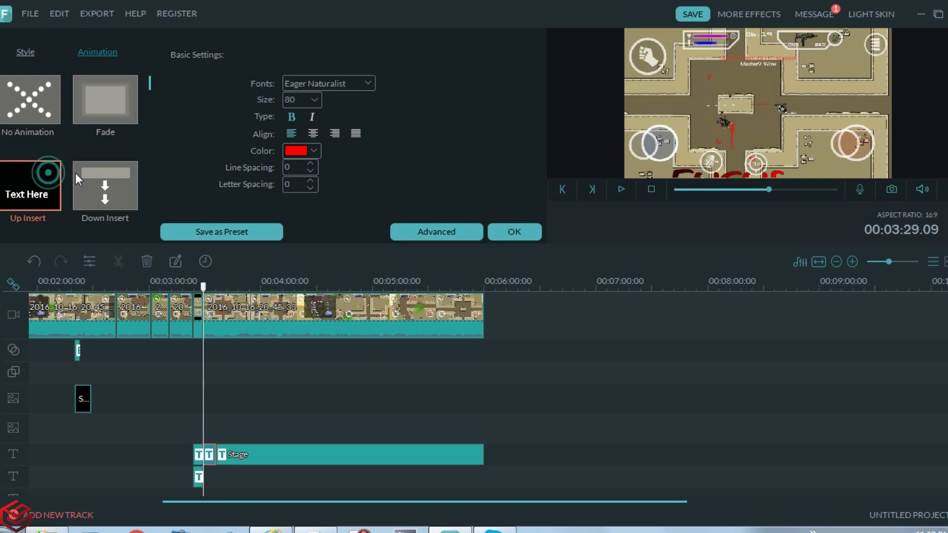
scroll(110, 128, "down", 2)
left_click(105, 108)
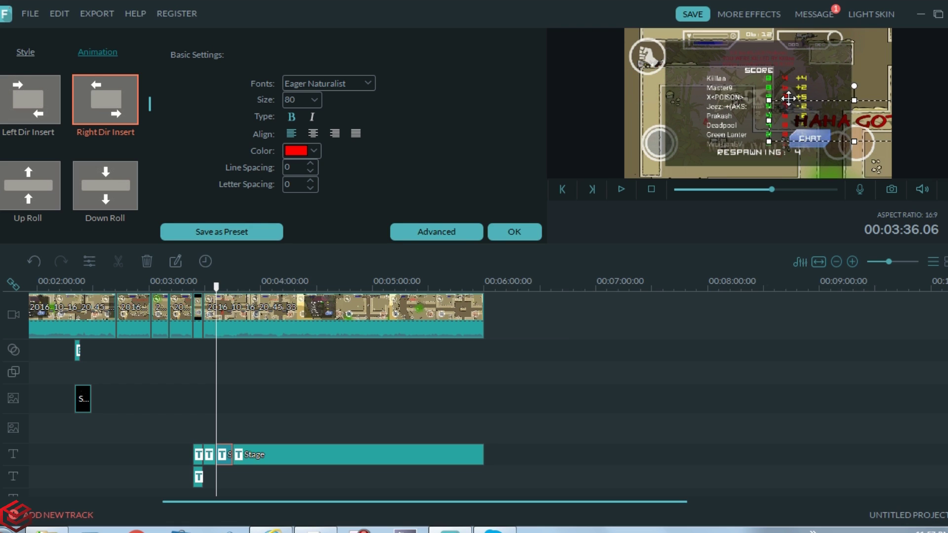
- Preview the FUCUS animation, then give 'DID YOU MIS READ IT??' the Up Roll animation
left_click(317, 461)
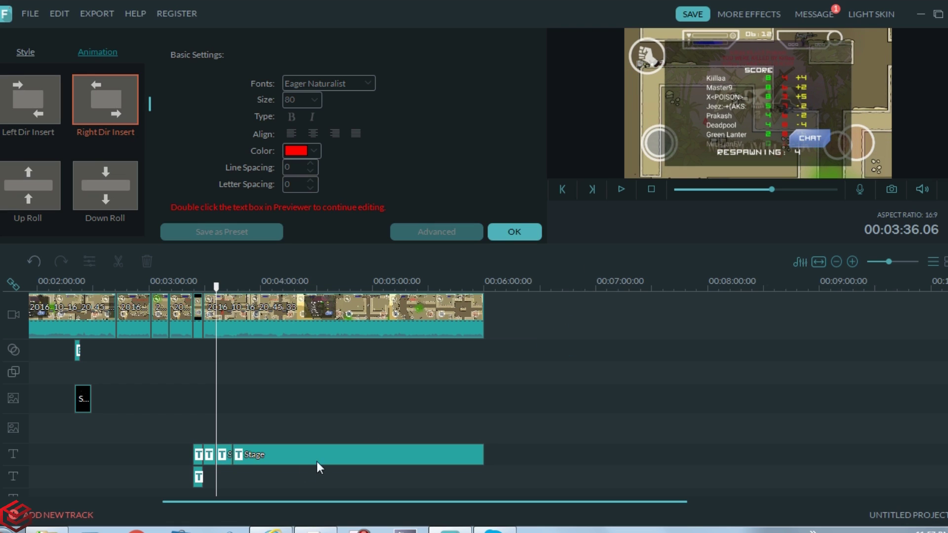
left_click(621, 189)
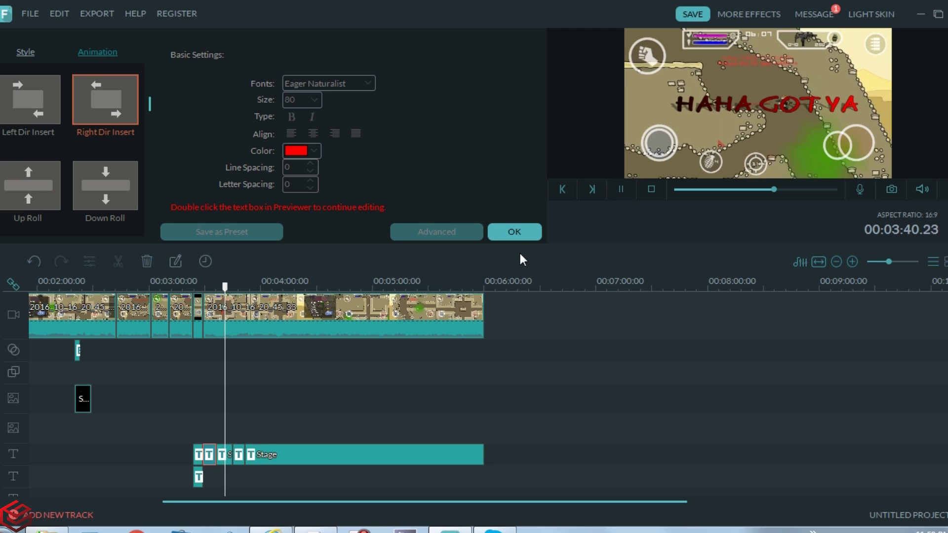
left_click(240, 454)
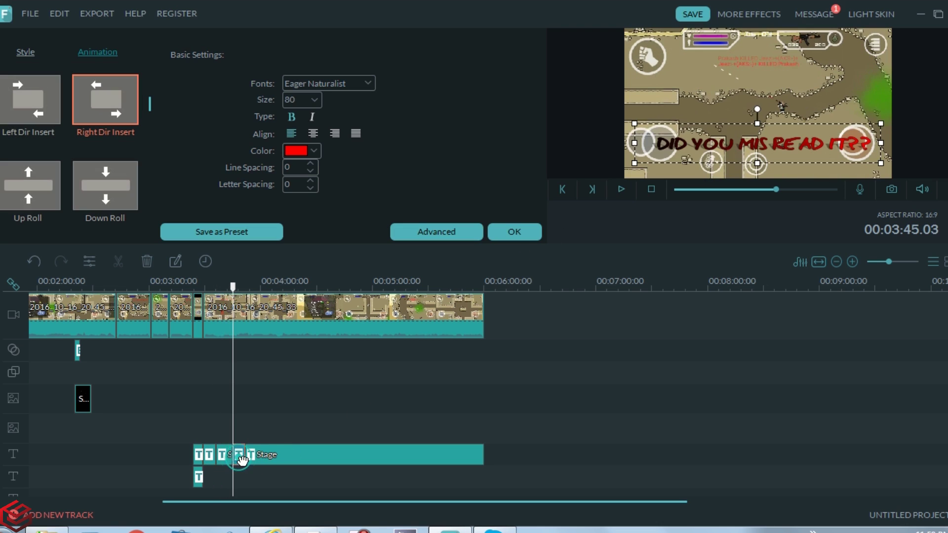
left_click(52, 194)
left_click(514, 231)
- Choose Record PC Screen from the Media library's Record menu
left_click(17, 219)
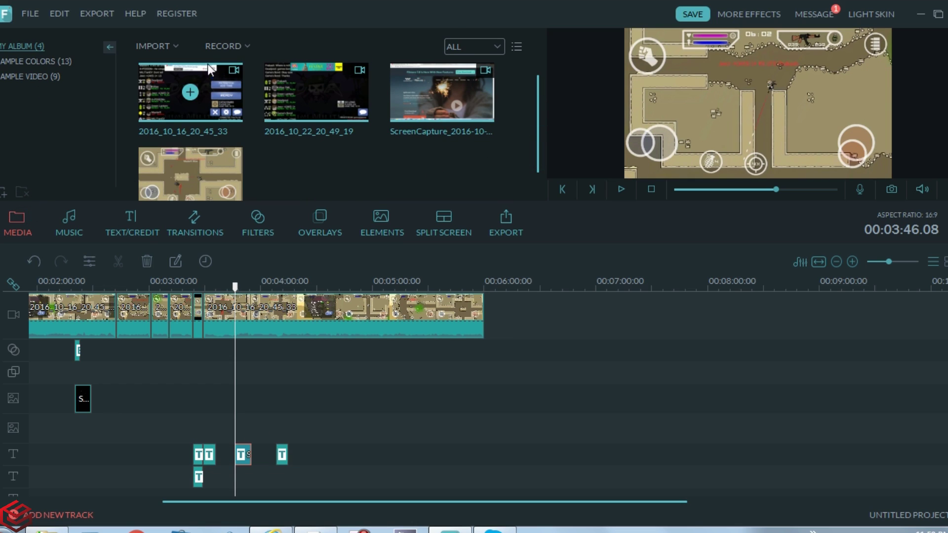
left_click(226, 45)
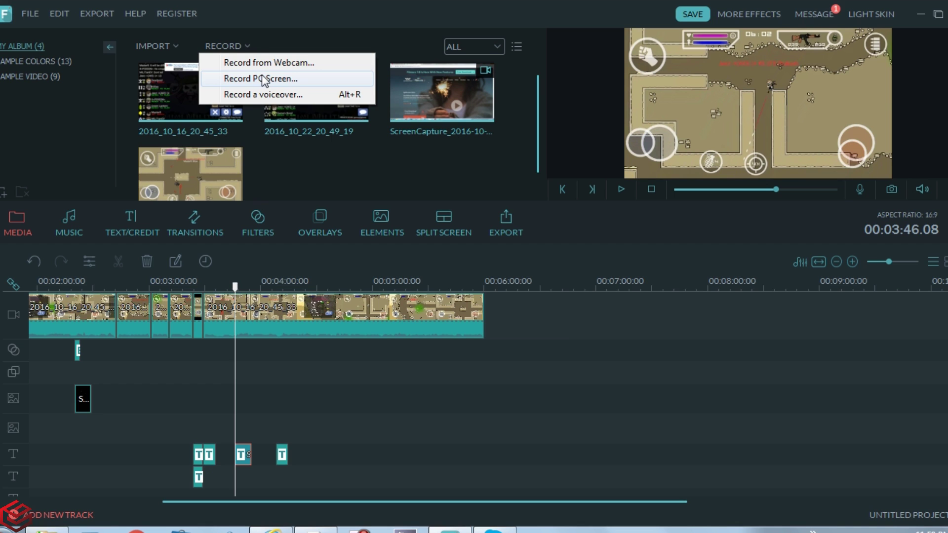
left_click(263, 79)
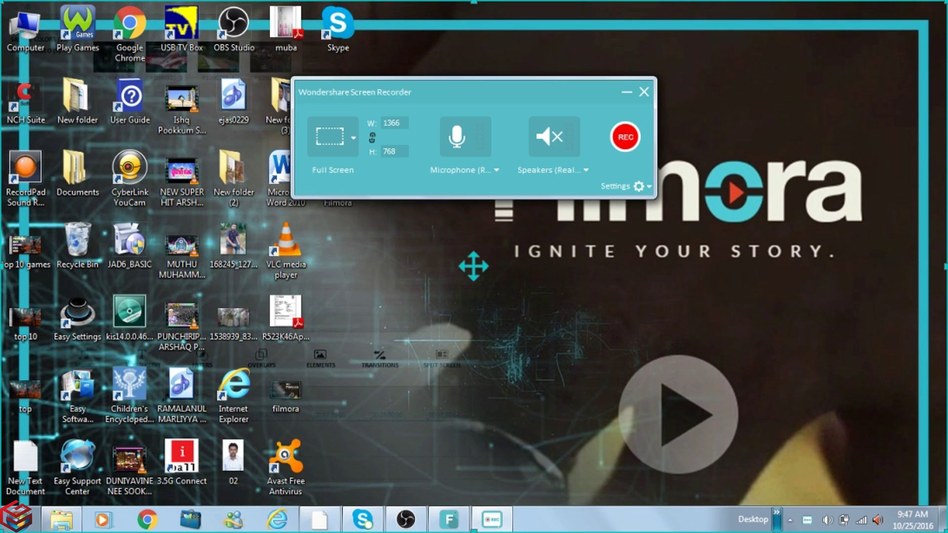
- Start a Full Screen recording with the screen recorder
left_click(338, 139)
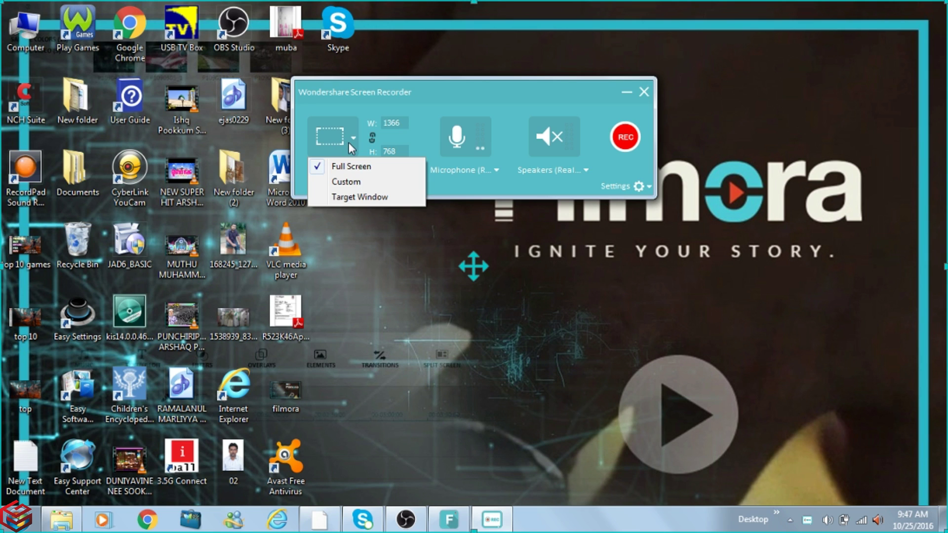
left_click(354, 166)
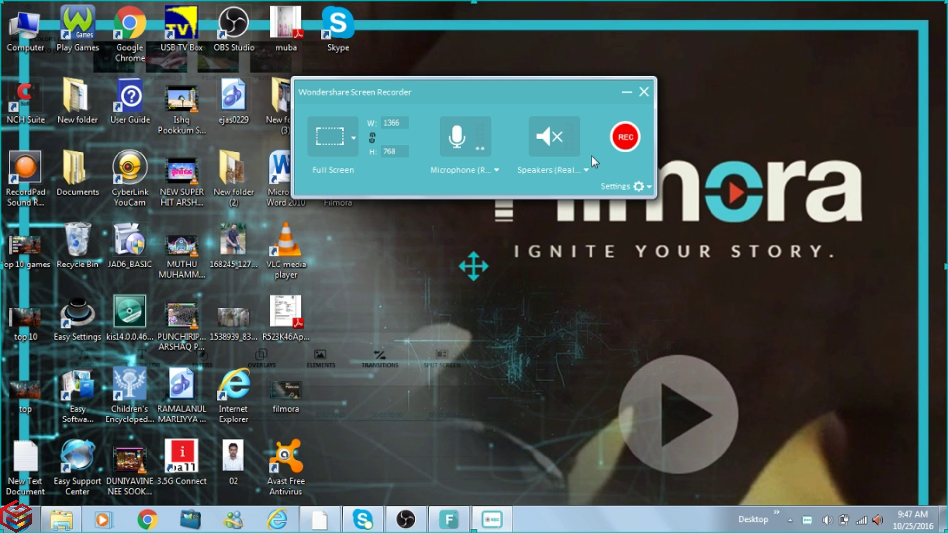
left_click(624, 136)
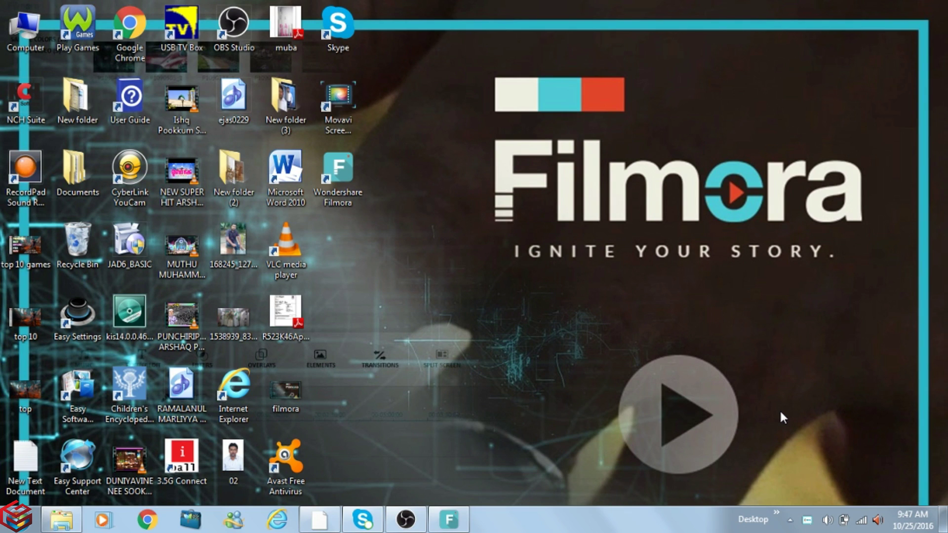
- Stop the recording from the tray icon and close the capture folder window
left_click(804, 520)
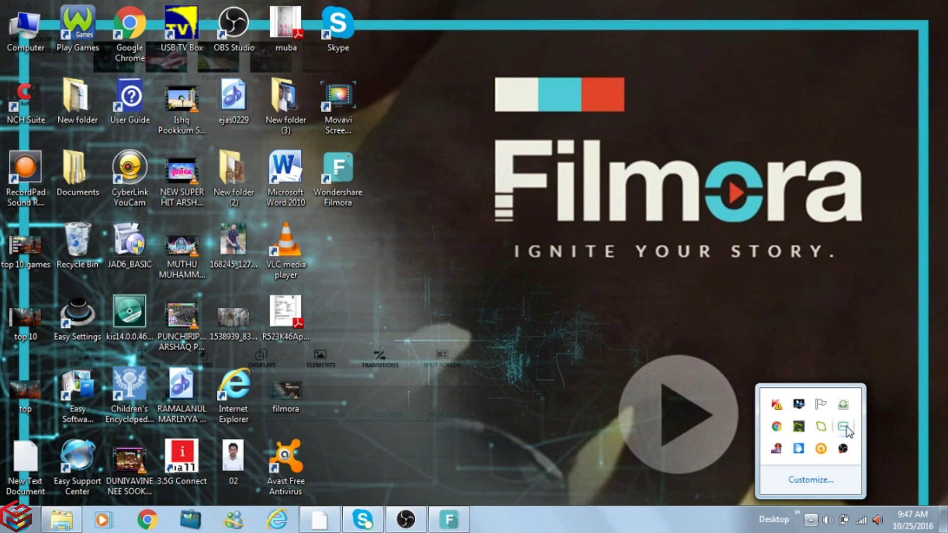
right_click(846, 432)
left_click(833, 445)
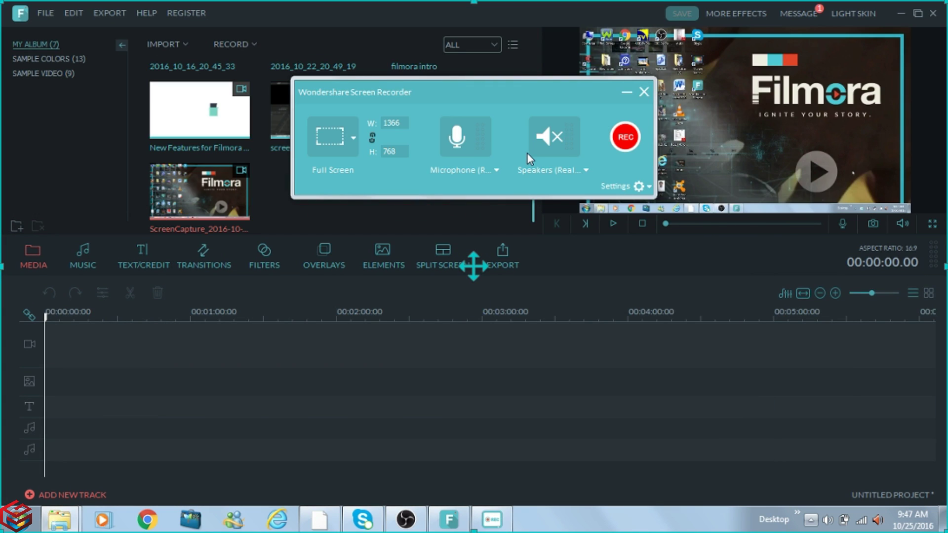
left_click(646, 92)
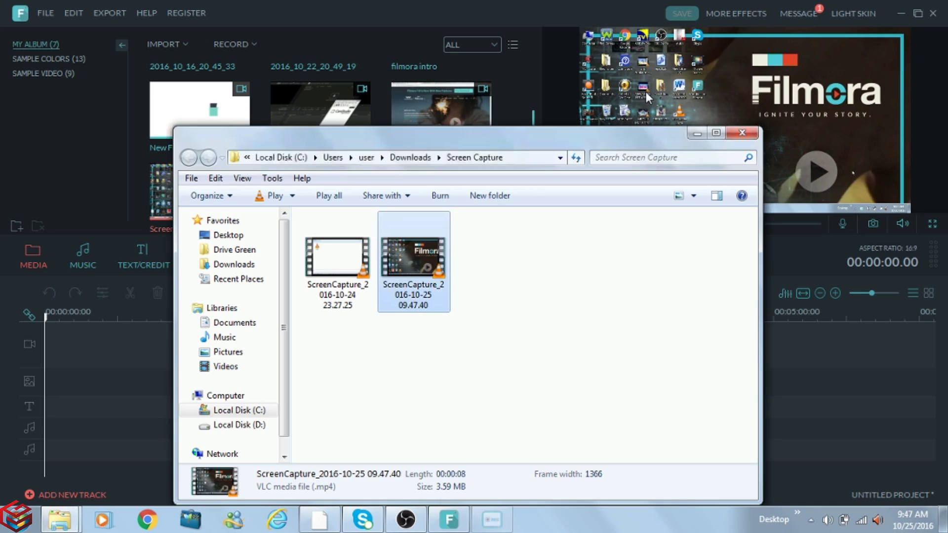
left_click(751, 137)
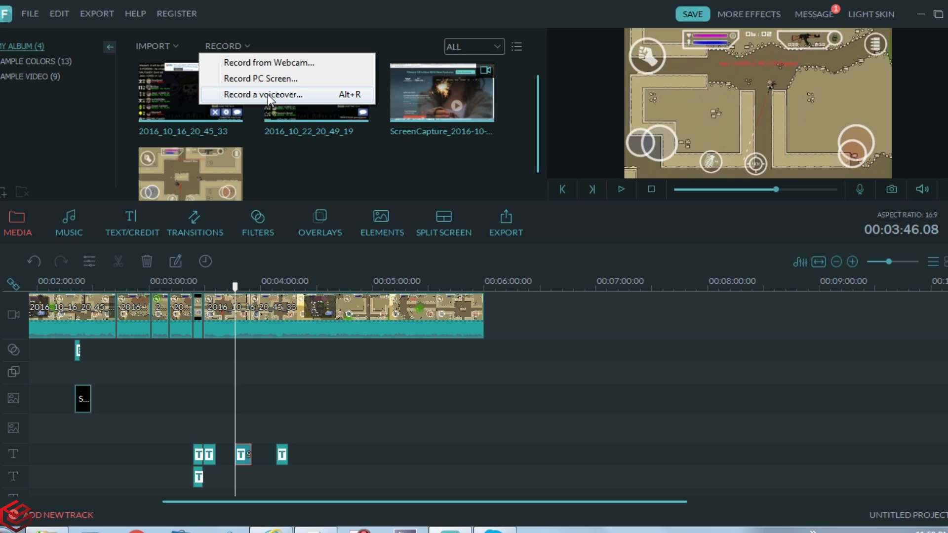
left_click(267, 94)
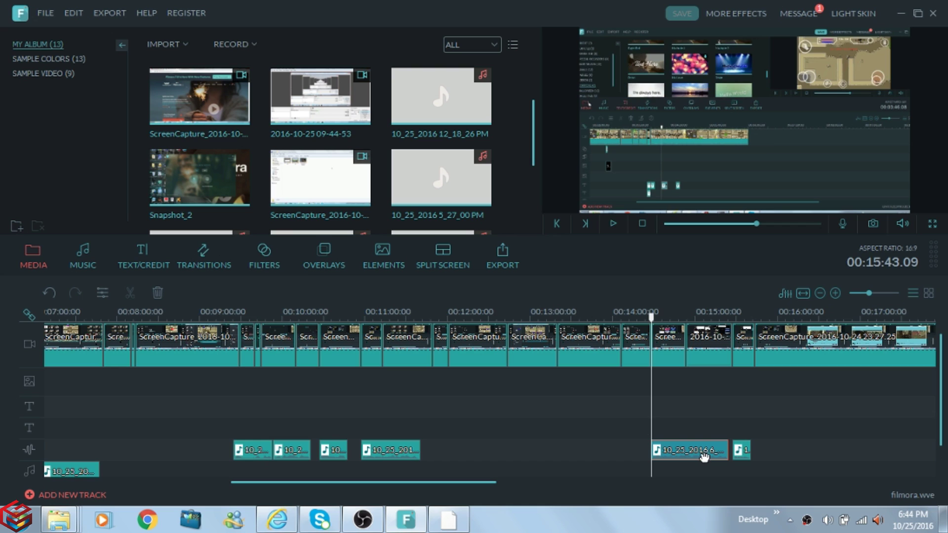
- Turn on noise removal and set a custom equalizer raising 250 Hz and 500 Hz, lowering 16K
left_click(107, 285)
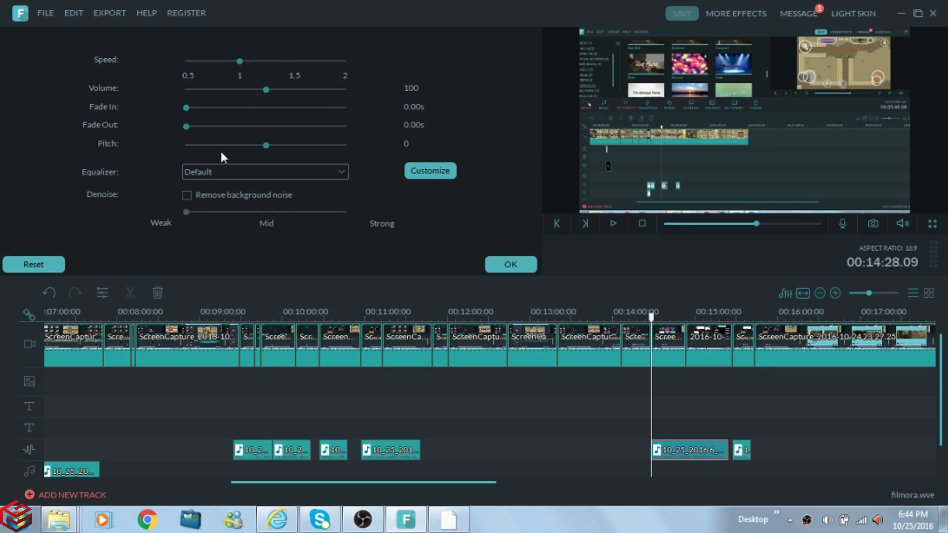
left_click(187, 195)
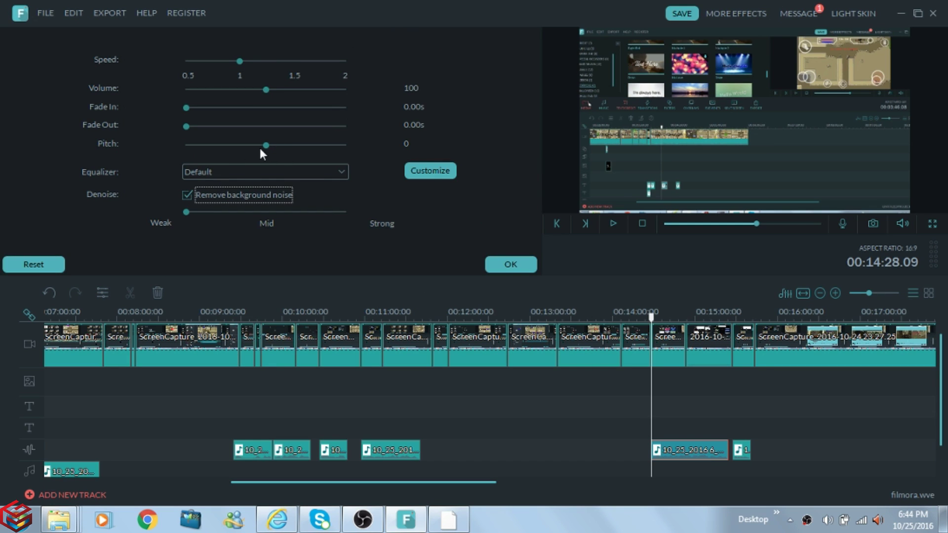
left_click(337, 171)
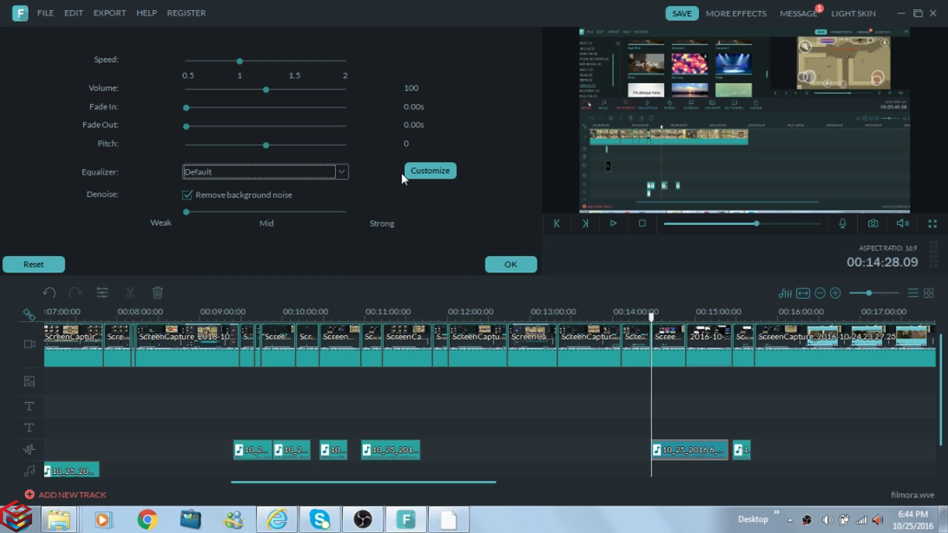
left_click(444, 172)
left_click_drag(613, 264, 614, 271)
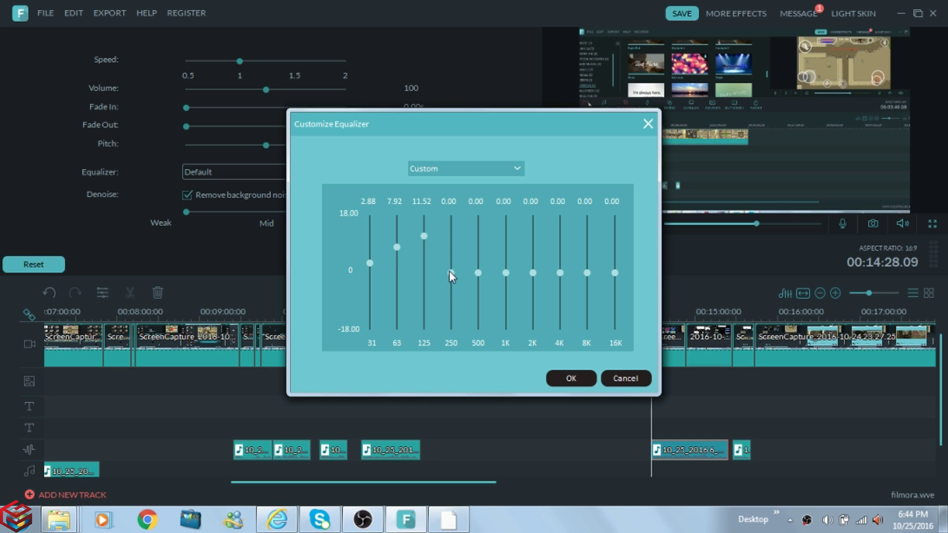
left_click_drag(451, 226, 451, 223)
mouse_move(478, 272)
left_mouse_down()
mouse_move(476, 249)
mouse_move(534, 261)
left_mouse_up()
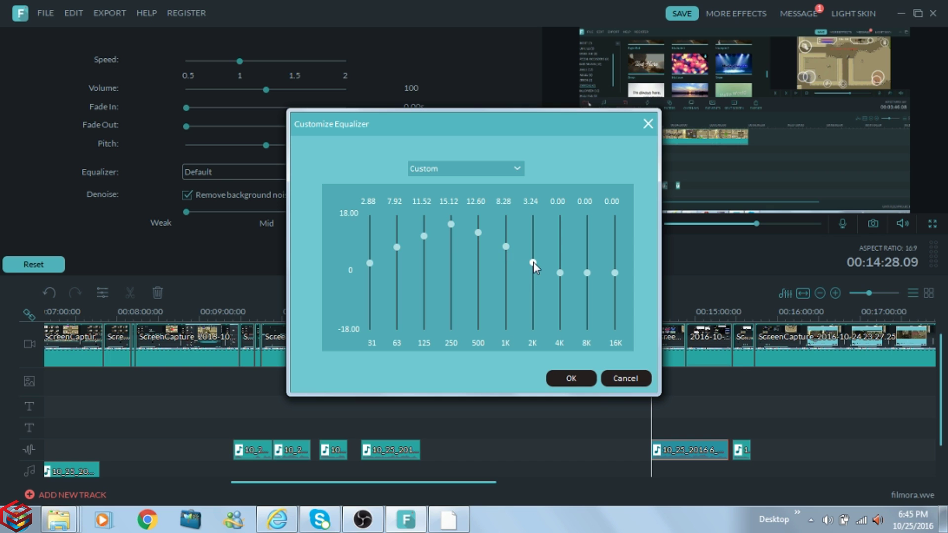
left_click(562, 372)
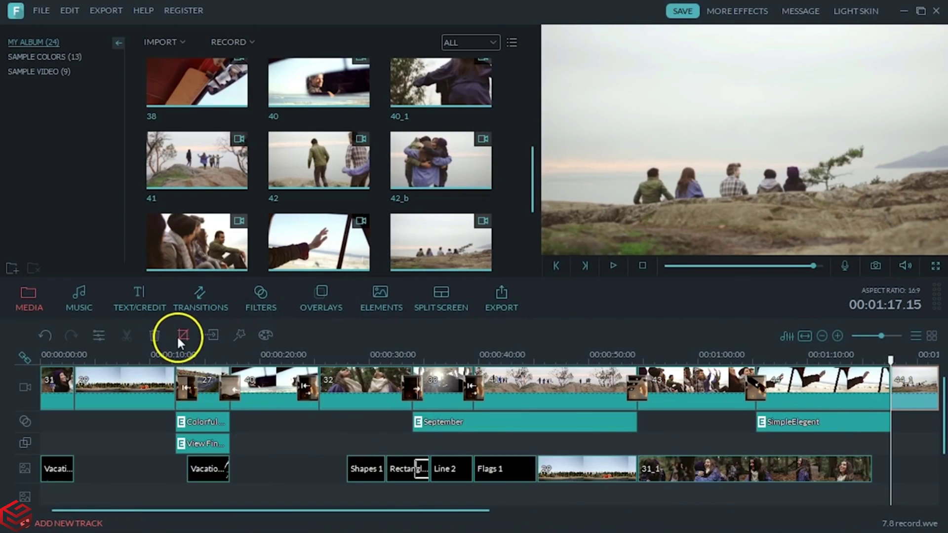
- Set Pan & Zoom from the full frame to a weapon HUD close-up and preview it
left_click(177, 335)
left_click(500, 99)
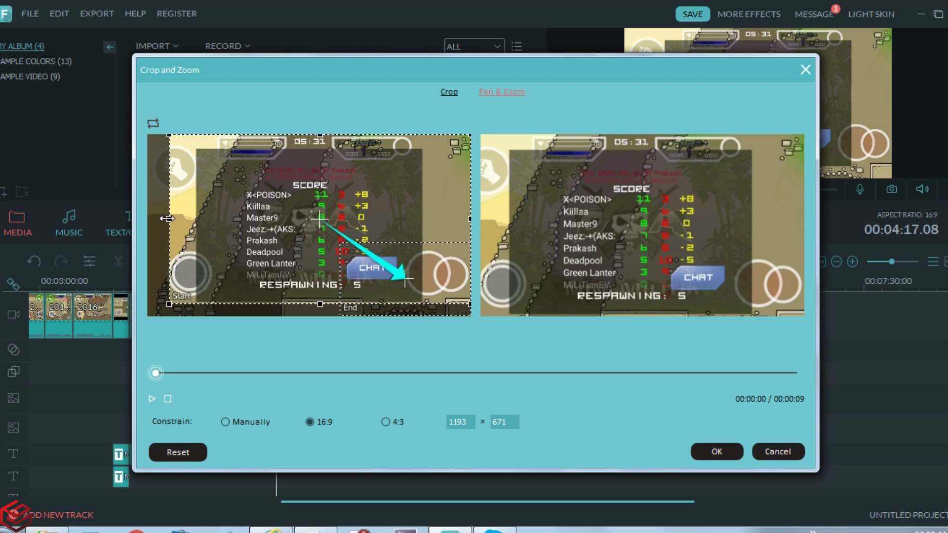
left_click_drag(169, 219, 136, 220)
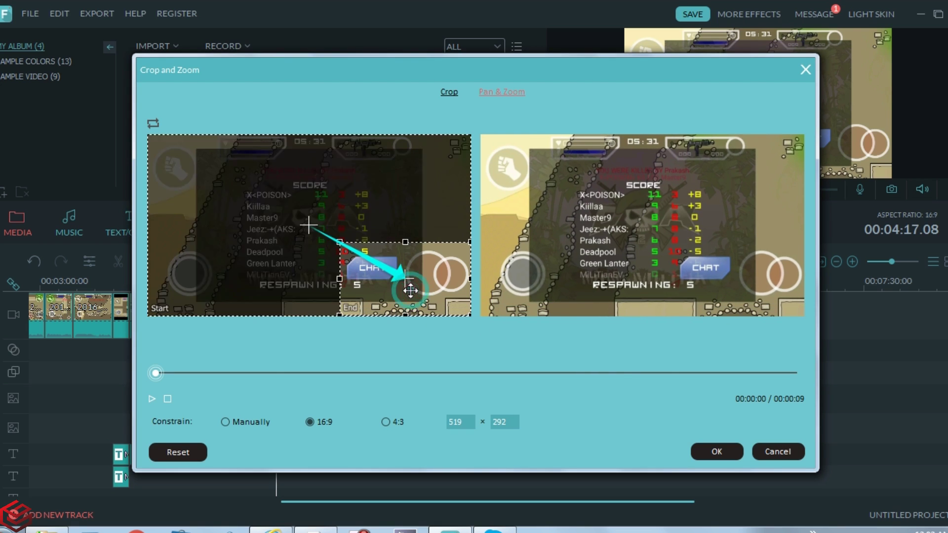
mouse_move(406, 280)
left_mouse_down()
mouse_move(402, 212)
mouse_move(389, 177)
left_mouse_up()
left_click_drag(447, 223, 368, 158)
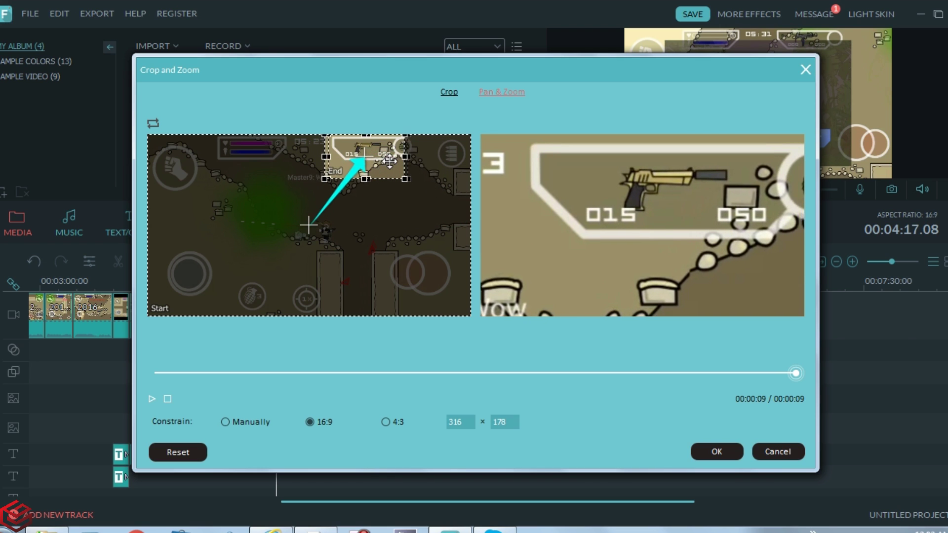
left_click(154, 373)
left_click(151, 399)
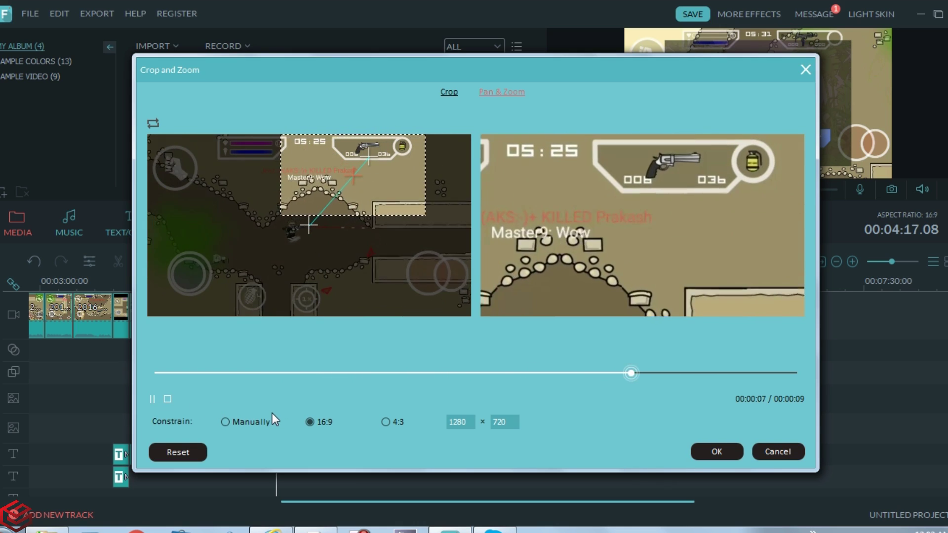
- Apply the pan and zoom, then split the gameplay clip at about 04:34
left_click(700, 448)
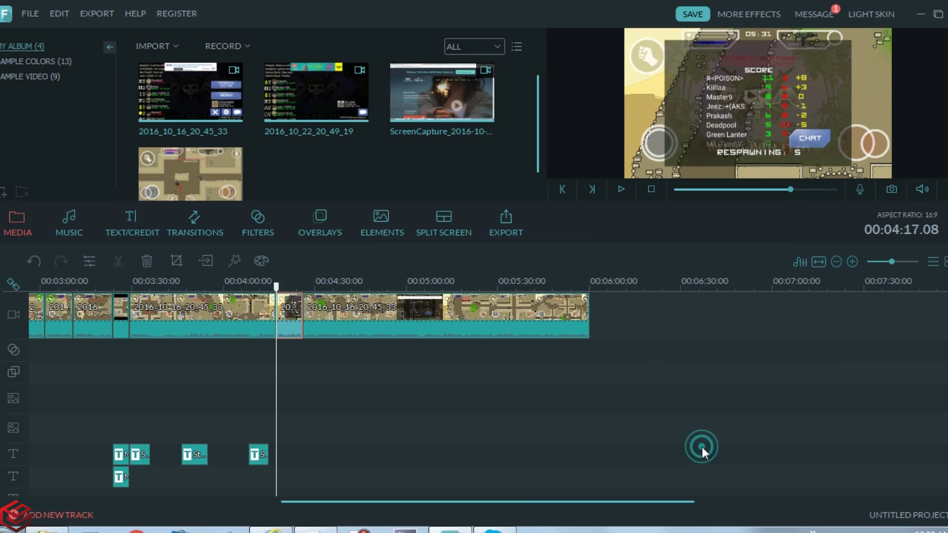
left_click_drag(276, 297, 330, 292)
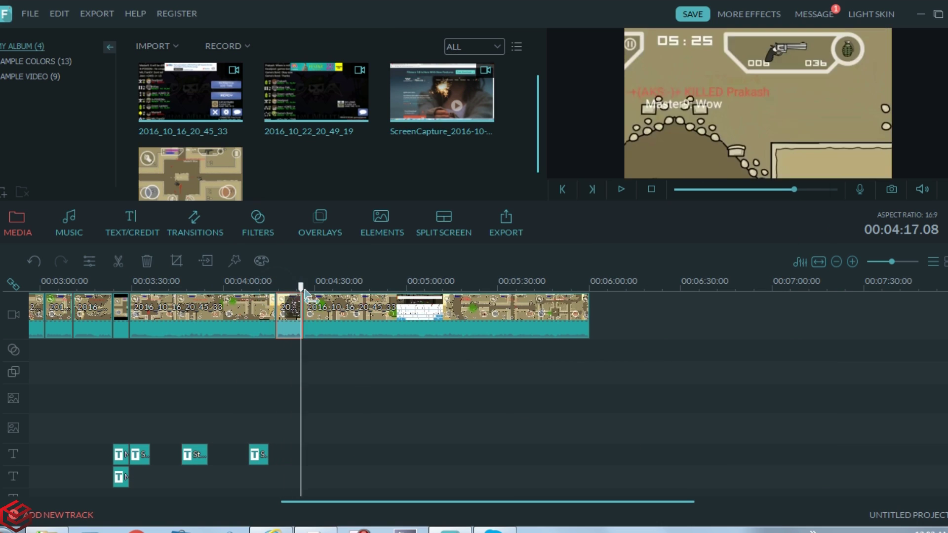
left_click(117, 260)
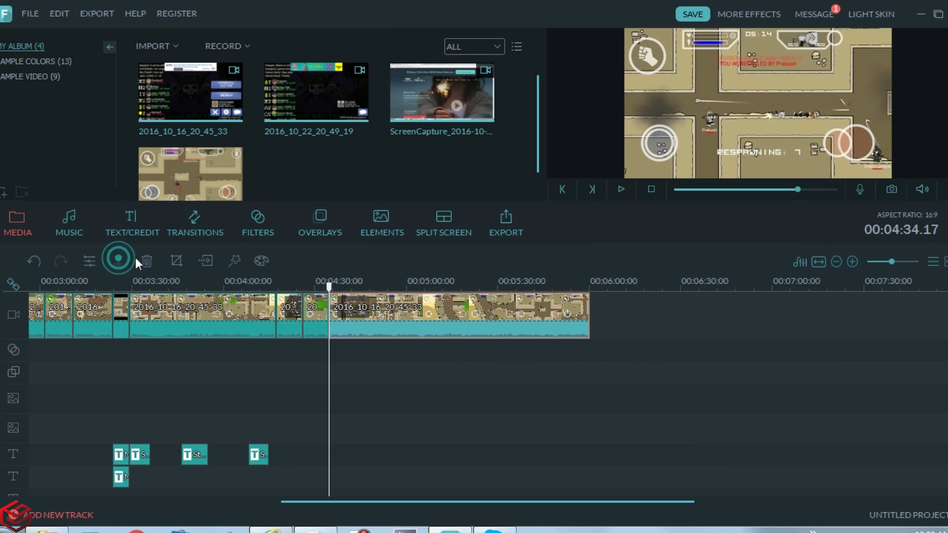
- Make the later clip part zoom from the weapon HUD out to the full frame, then play it
double_click(304, 319)
left_click(177, 260)
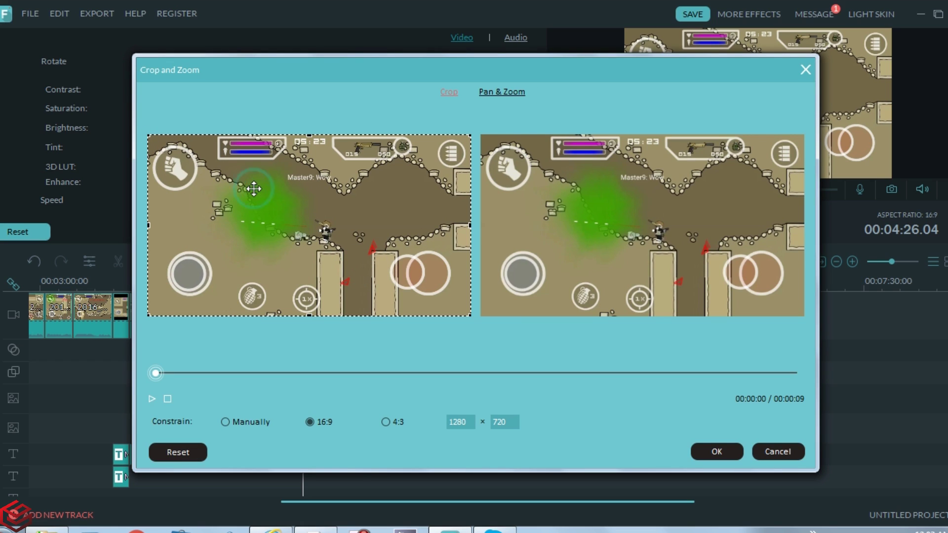
left_click(497, 92)
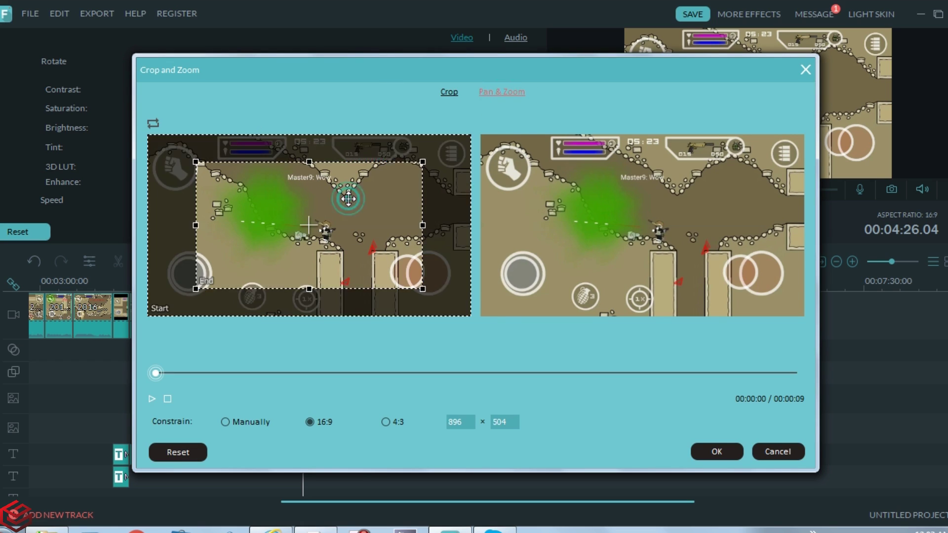
mouse_move(376, 208)
left_mouse_down()
mouse_move(386, 238)
mouse_move(374, 238)
left_mouse_up()
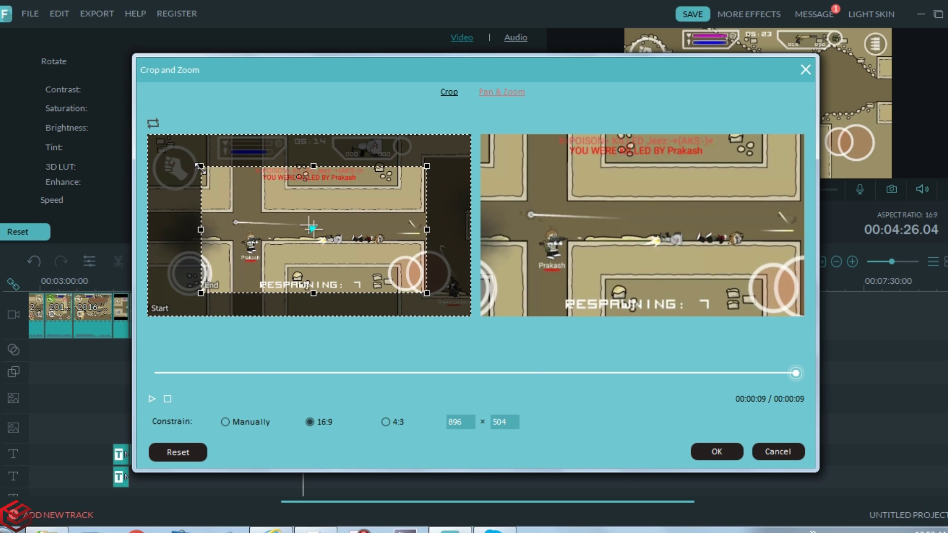
left_click_drag(201, 167, 147, 135)
mouse_move(443, 289)
left_mouse_down()
mouse_move(462, 308)
mouse_move(427, 293)
mouse_move(469, 315)
left_mouse_up()
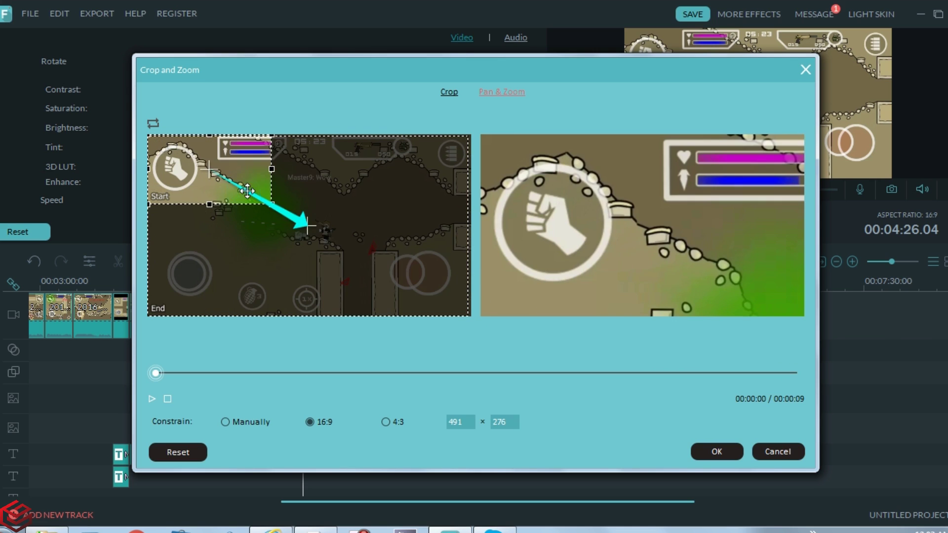
mouse_move(244, 174)
left_mouse_down()
mouse_move(437, 191)
mouse_move(385, 156)
left_mouse_up()
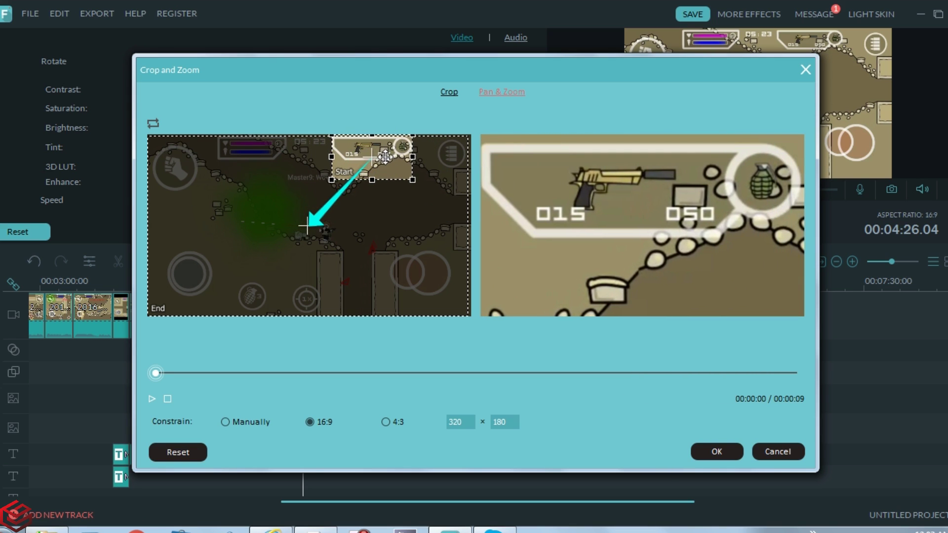
left_click(152, 401)
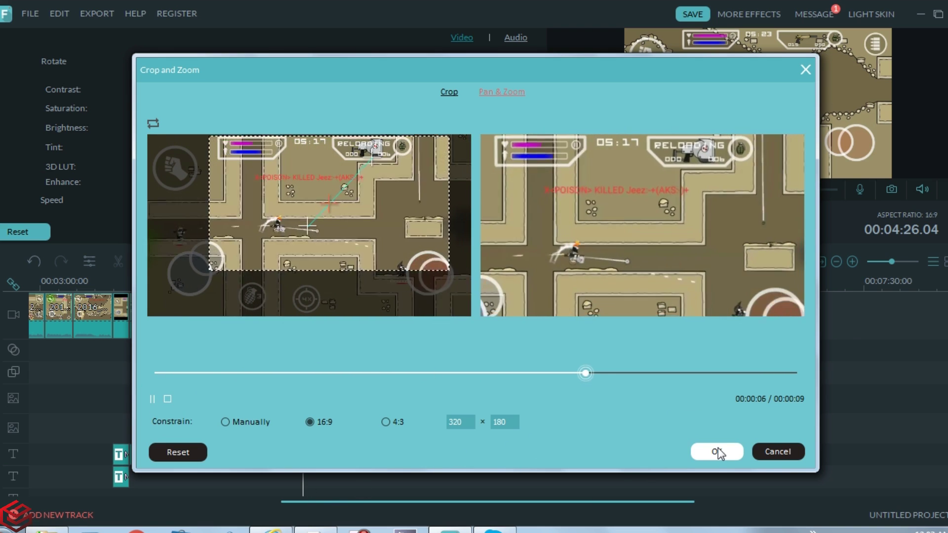
left_click(718, 450)
left_click(271, 301)
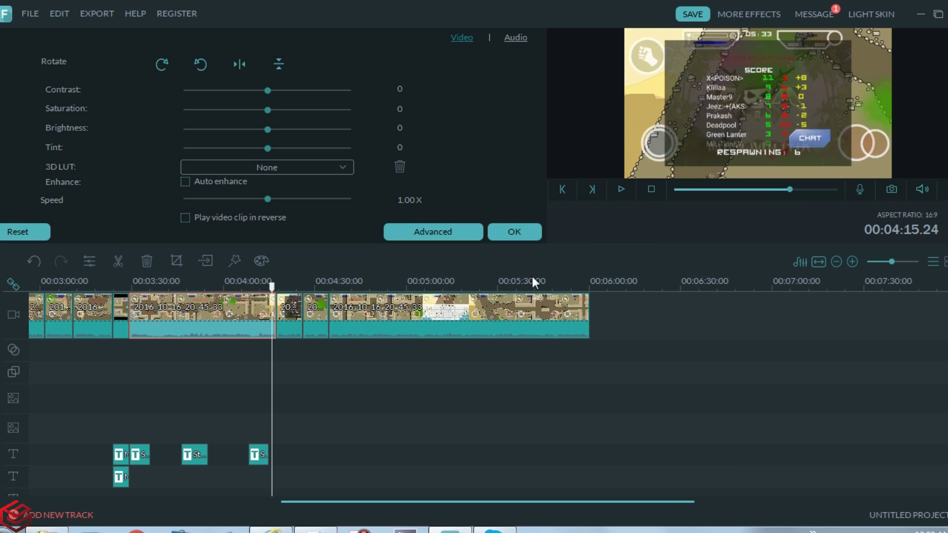
left_click(622, 190)
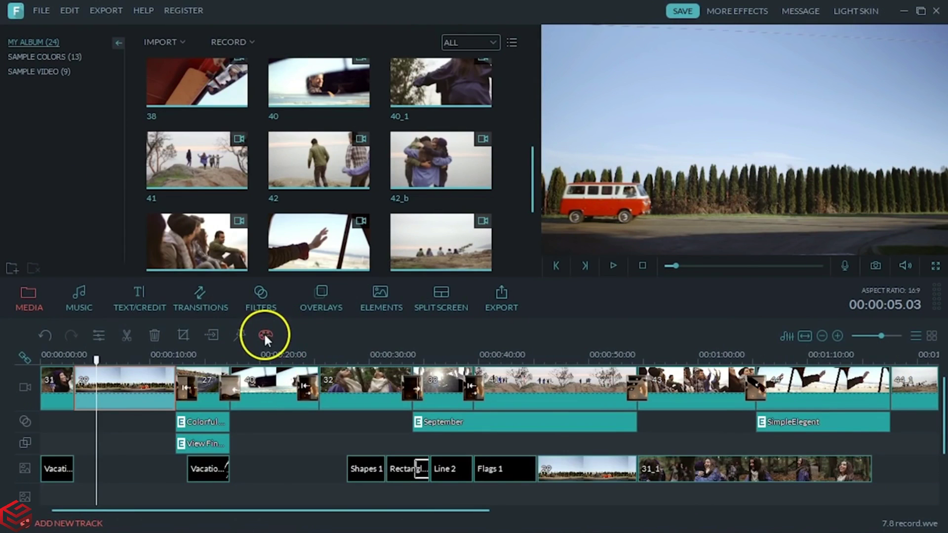
- Cool the clip's colour temperature, adjust the light settings and darken the corners with a vignette
left_click(260, 332)
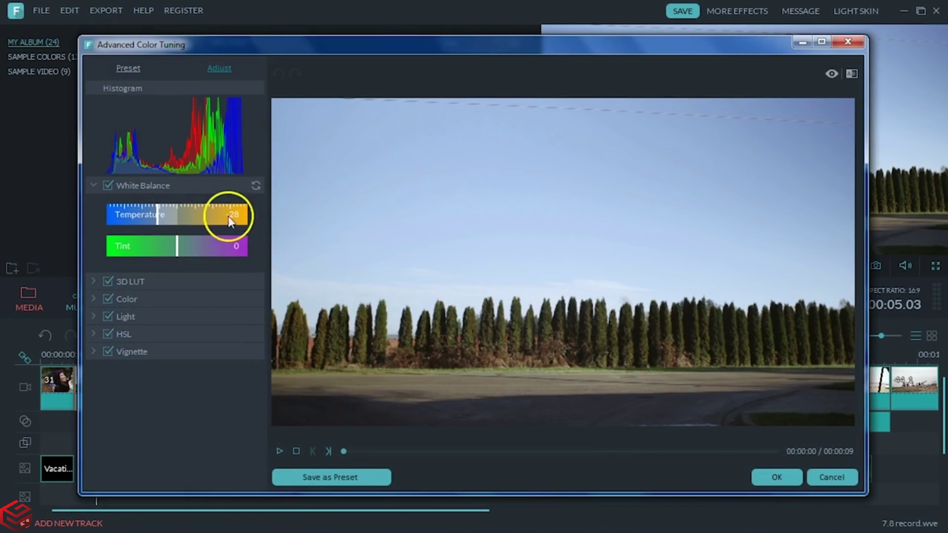
mouse_move(228, 216)
left_mouse_down()
mouse_move(157, 221)
mouse_move(102, 201)
left_mouse_up()
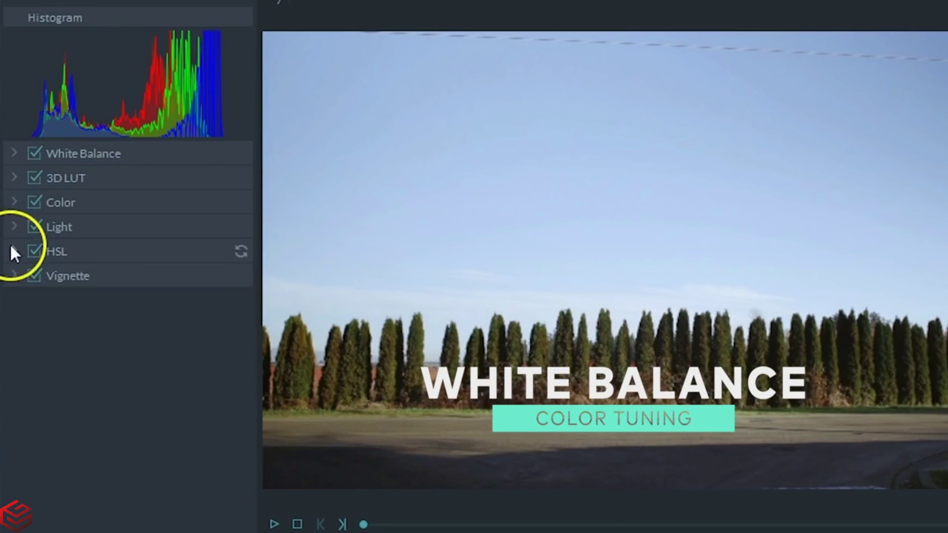
left_click(10, 244)
left_click(14, 227)
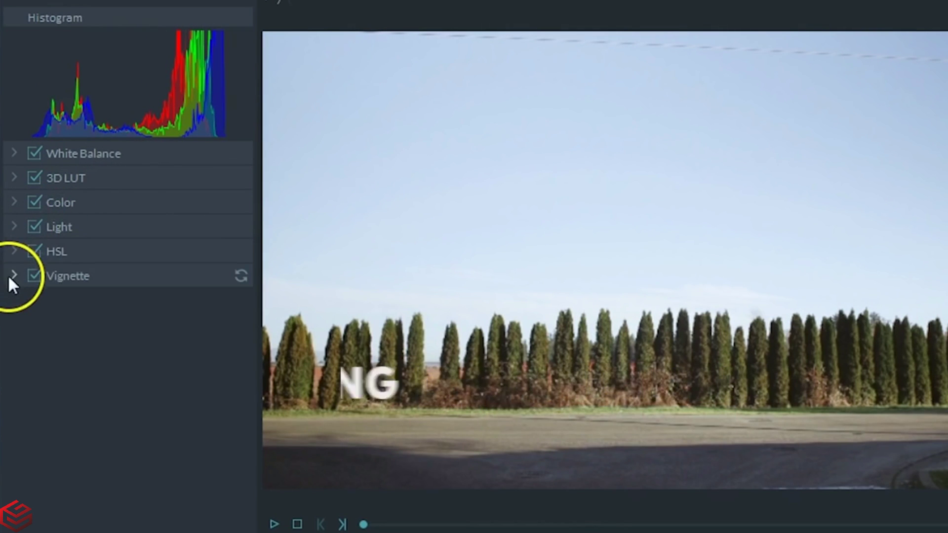
left_click(10, 275)
left_click_drag(125, 326, 70, 333)
left_click(14, 276)
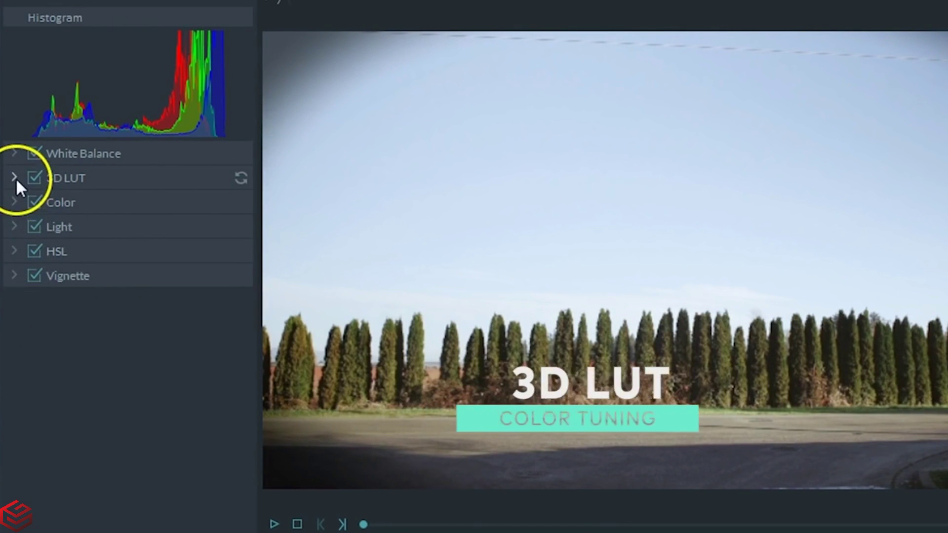
- Try the B&W Film, Game of Thrones and Reign 3D LUT looks
left_click(15, 178)
left_click(124, 215)
left_click(104, 312)
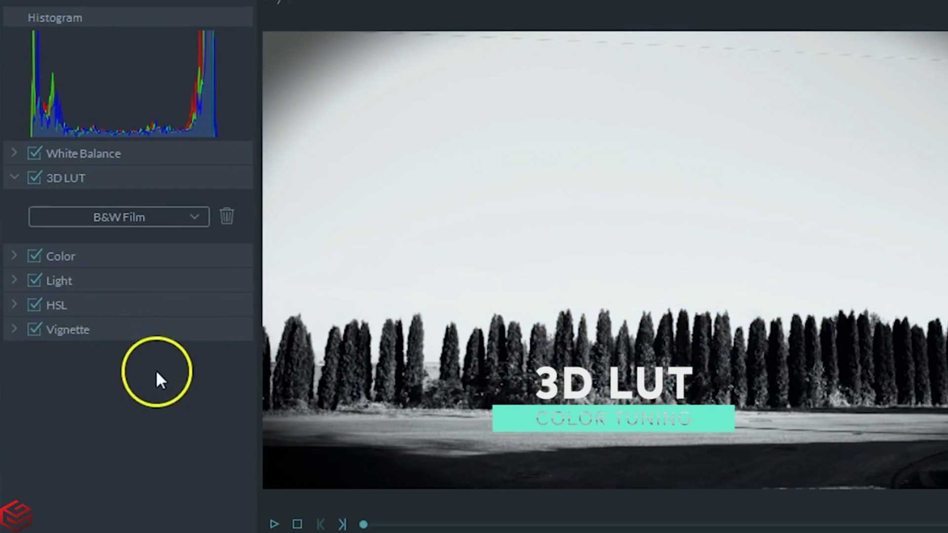
left_click(273, 523)
left_click(133, 219)
left_click(110, 395)
left_click(164, 215)
left_click(78, 507)
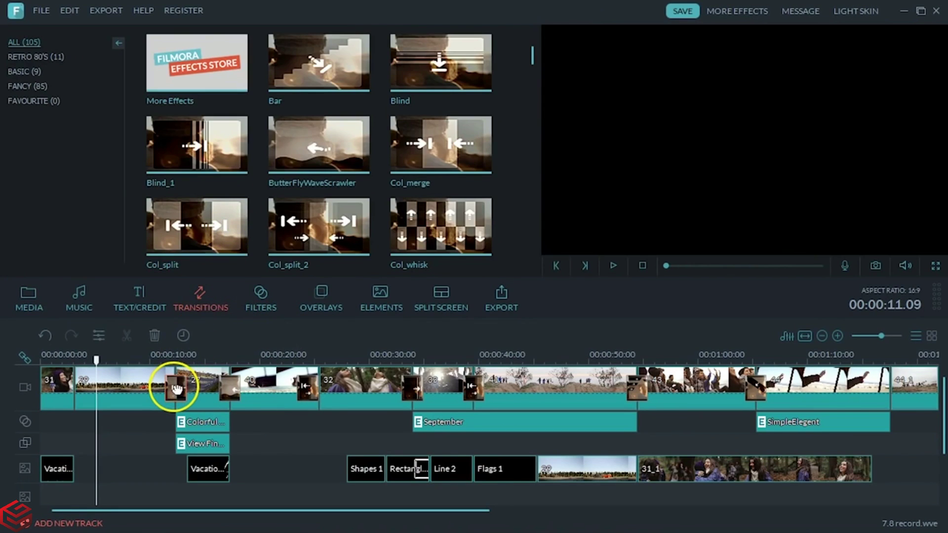
- Enable Auto Ripple, delete clip 27 with its overlays, and show the Music library
double_click(170, 387)
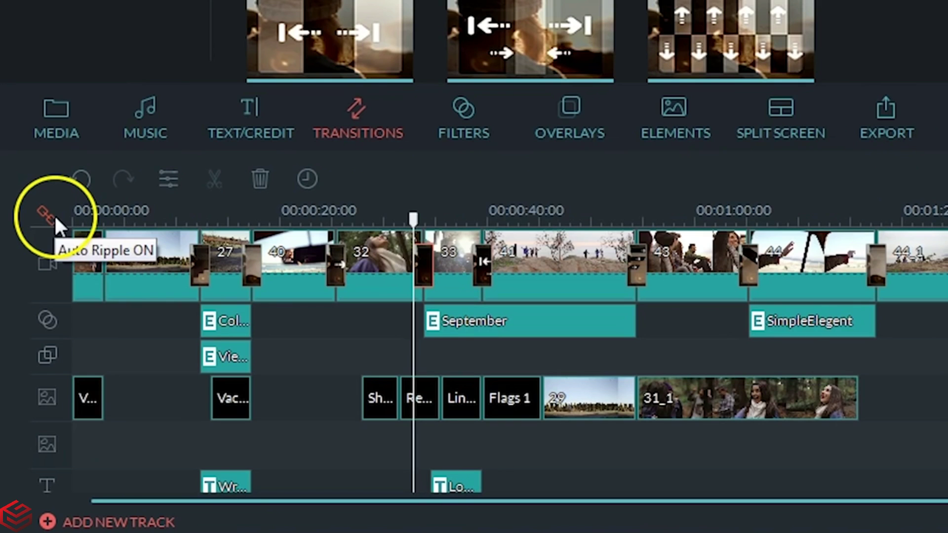
left_click(28, 336)
right_click(129, 361)
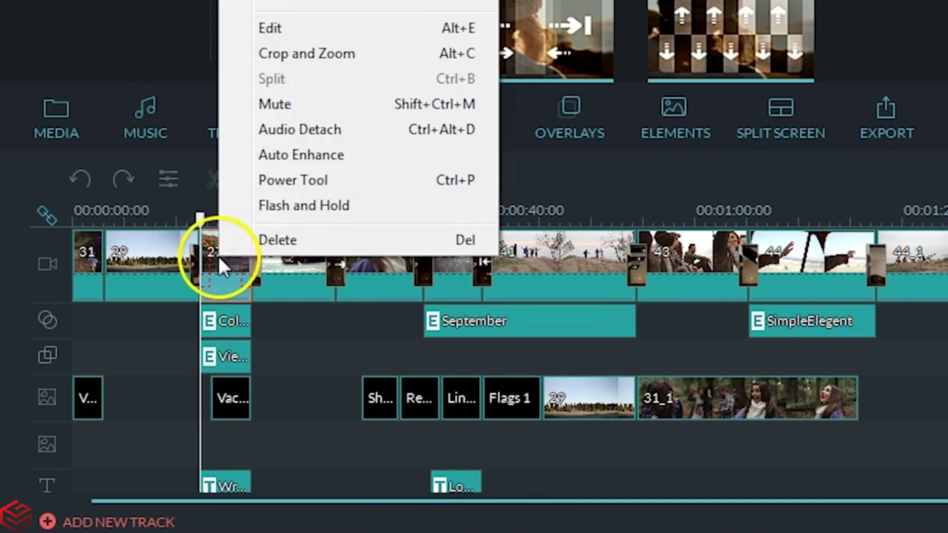
left_click(272, 238)
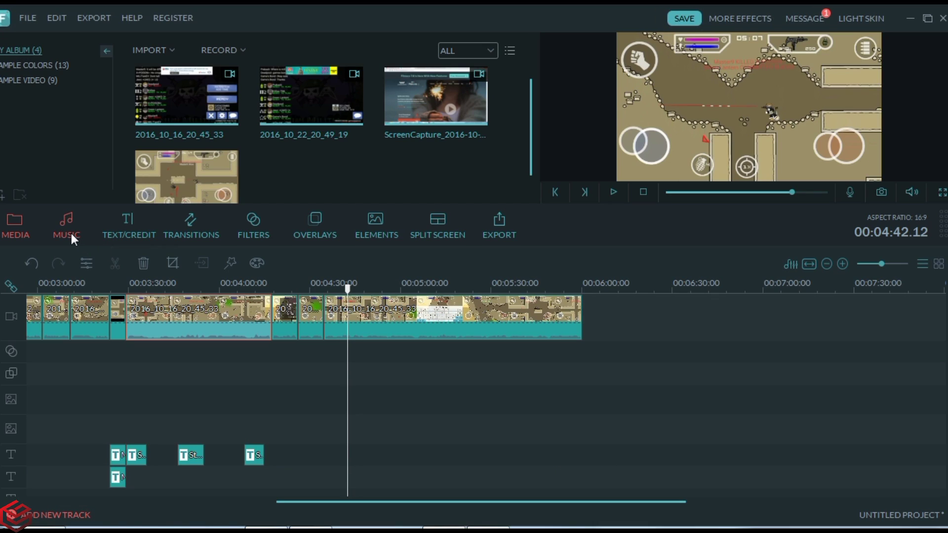
left_click(71, 234)
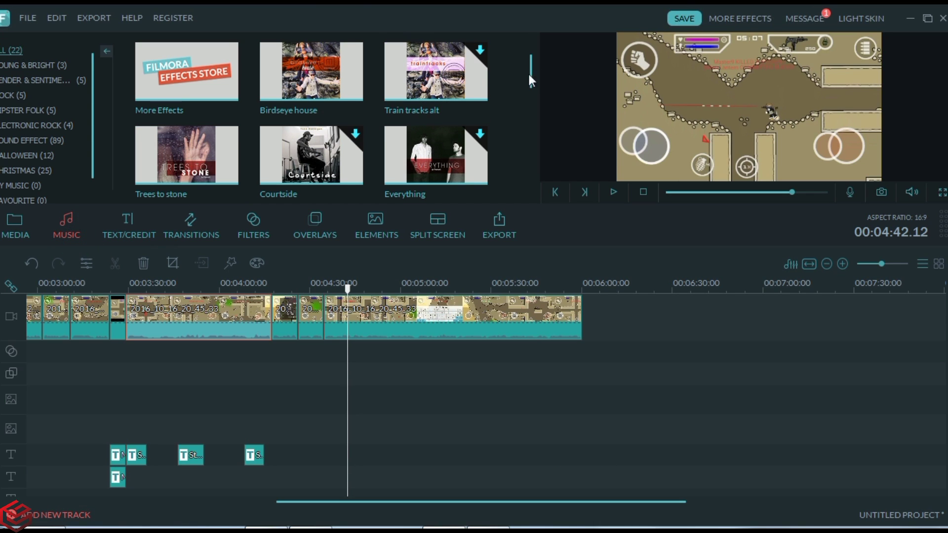
mouse_move(529, 71)
left_mouse_down()
mouse_move(532, 184)
mouse_move(531, 30)
left_mouse_up()
- Preview Birdseye house and Vulgaret, then add Three books to the audio track near 4:37
left_click(330, 71)
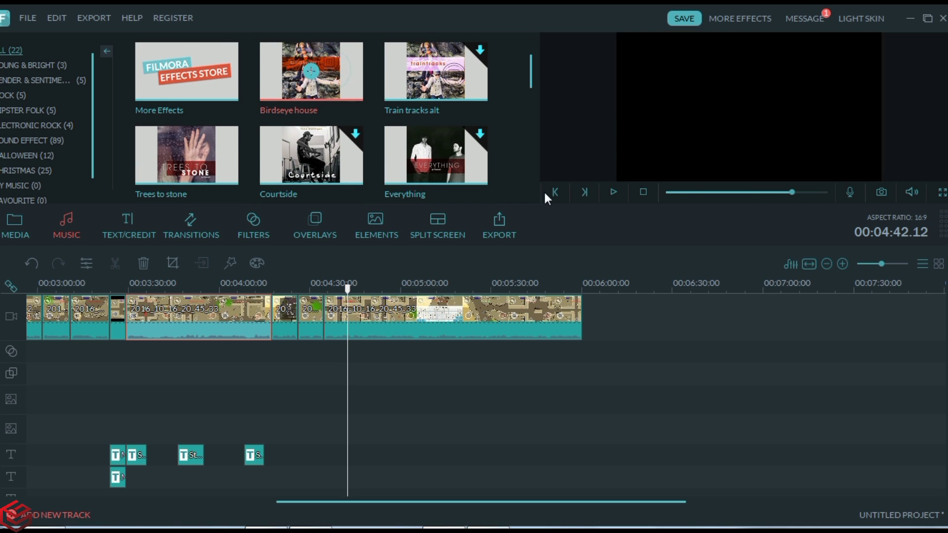
left_click(612, 191)
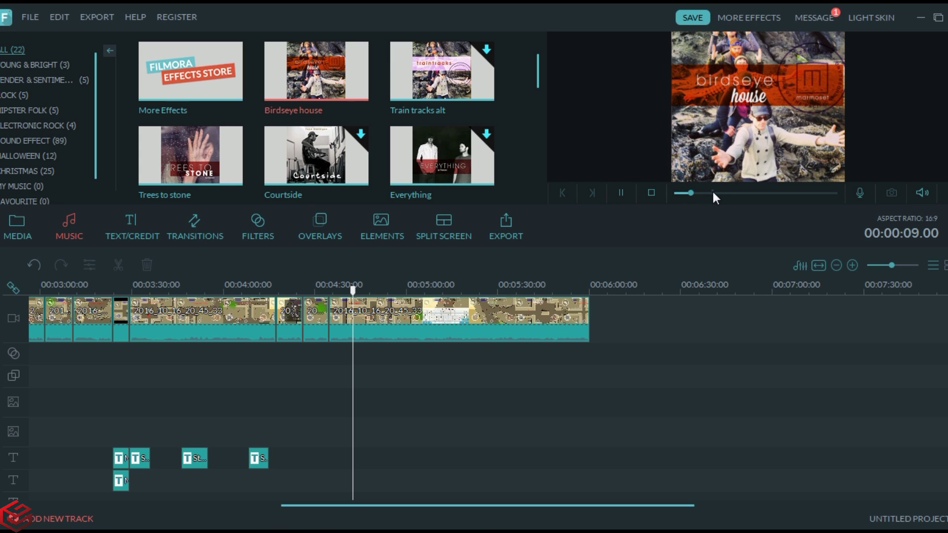
mouse_move(539, 86)
left_mouse_down()
mouse_move(536, 126)
mouse_move(532, 113)
left_mouse_up()
left_click(474, 100)
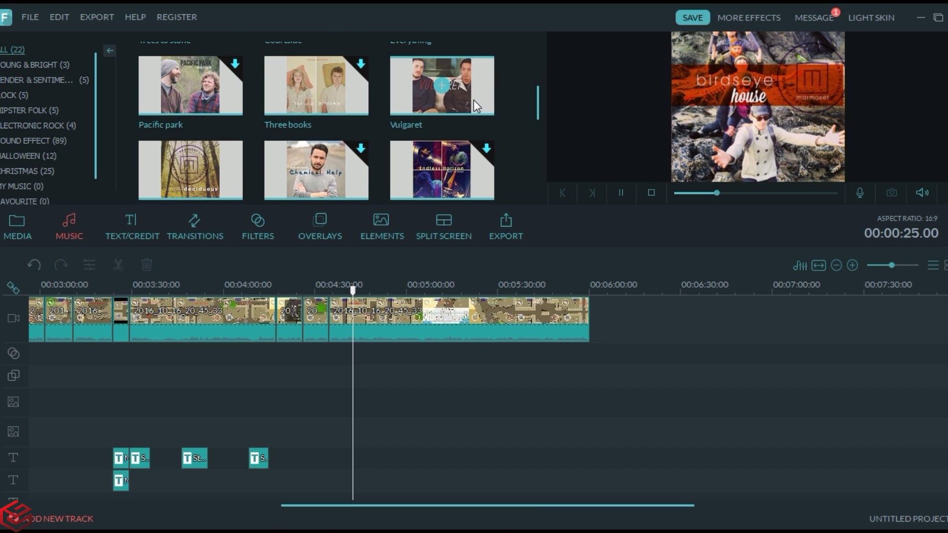
left_click(620, 192)
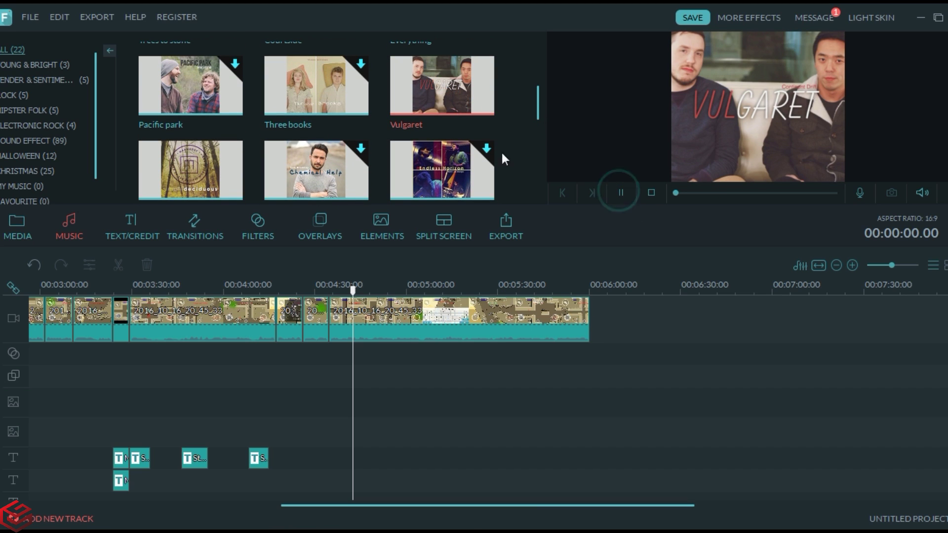
left_click(341, 79)
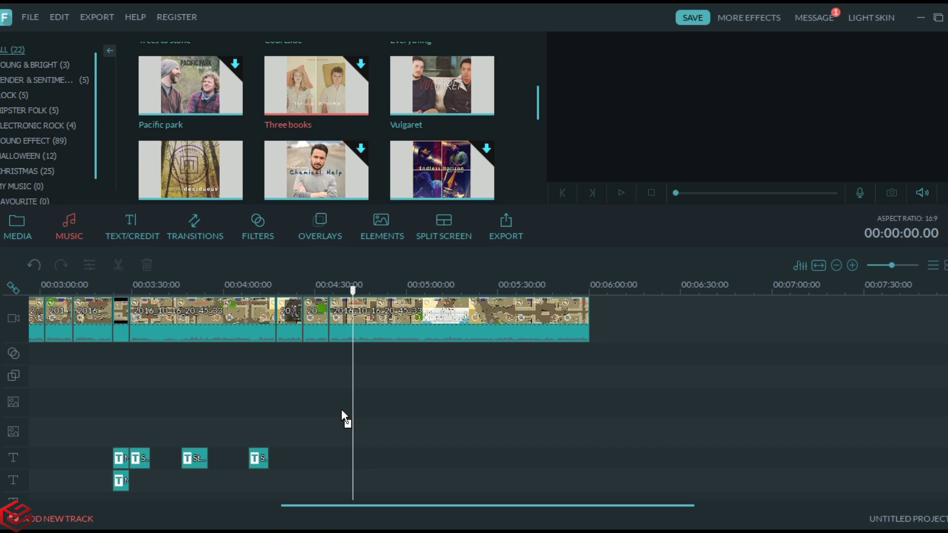
left_click_drag(341, 444, 338, 468)
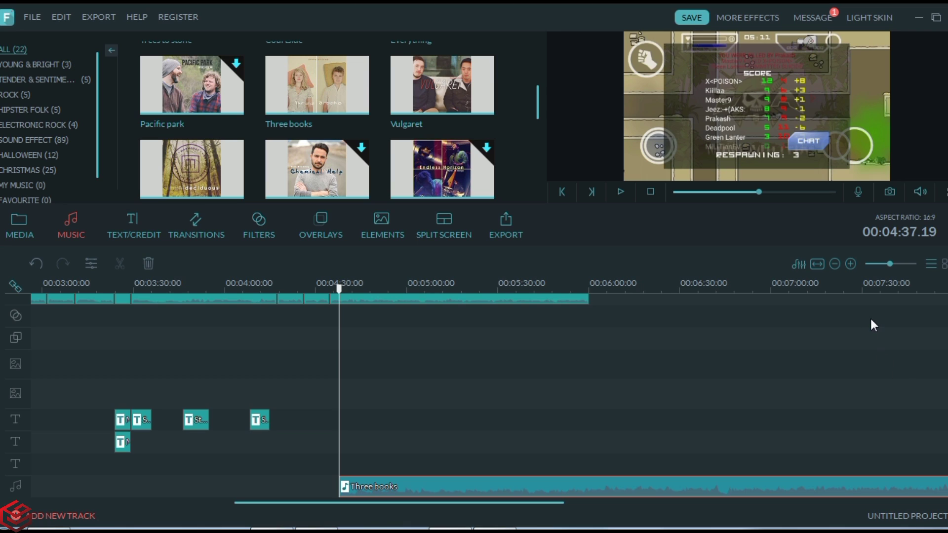
- Preview the Three books music track, skipping ahead through it
left_click(344, 105)
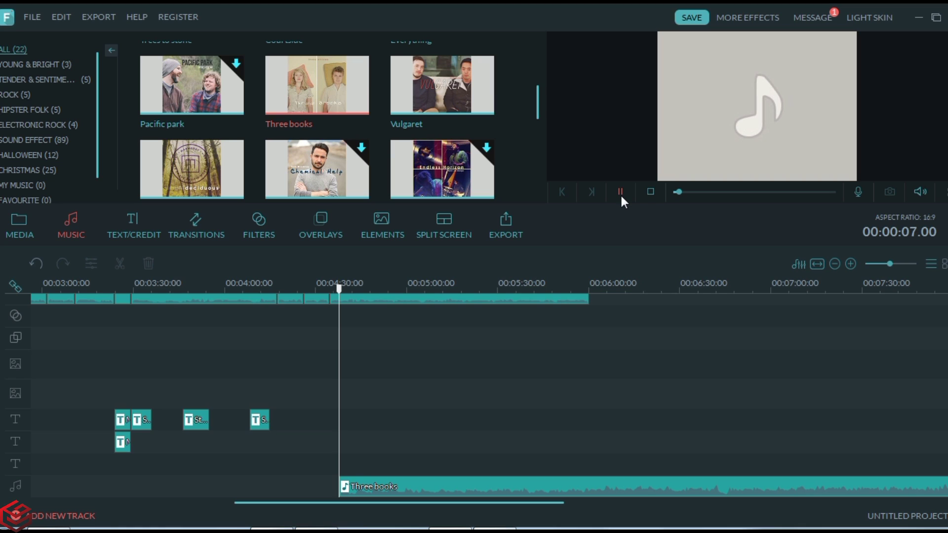
left_click_drag(698, 192, 755, 191)
left_click(775, 192)
- Move the Three books clip to the timeline start and split it at the video's end
left_click_drag(505, 478, 247, 445)
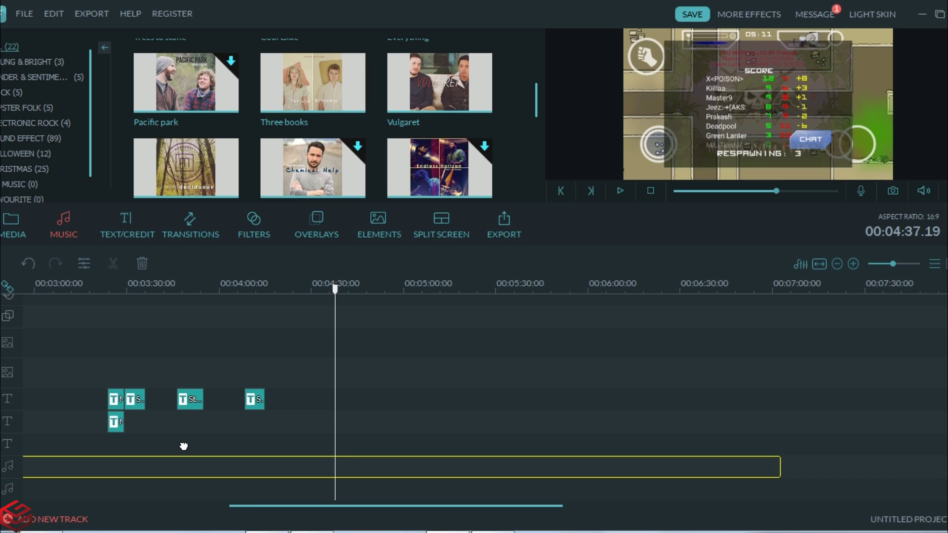
left_click_drag(184, 446, 187, 444)
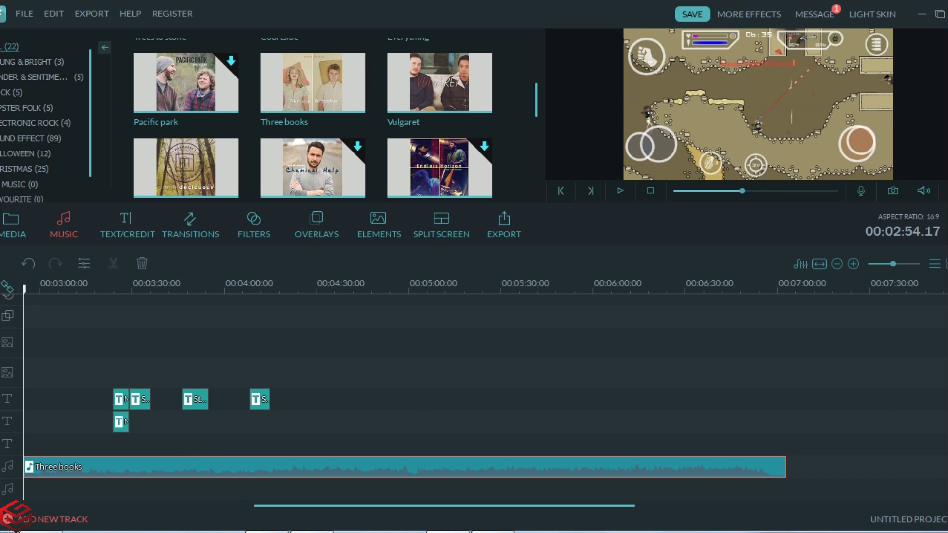
scroll(405, 396, "up", 1)
left_click(589, 286)
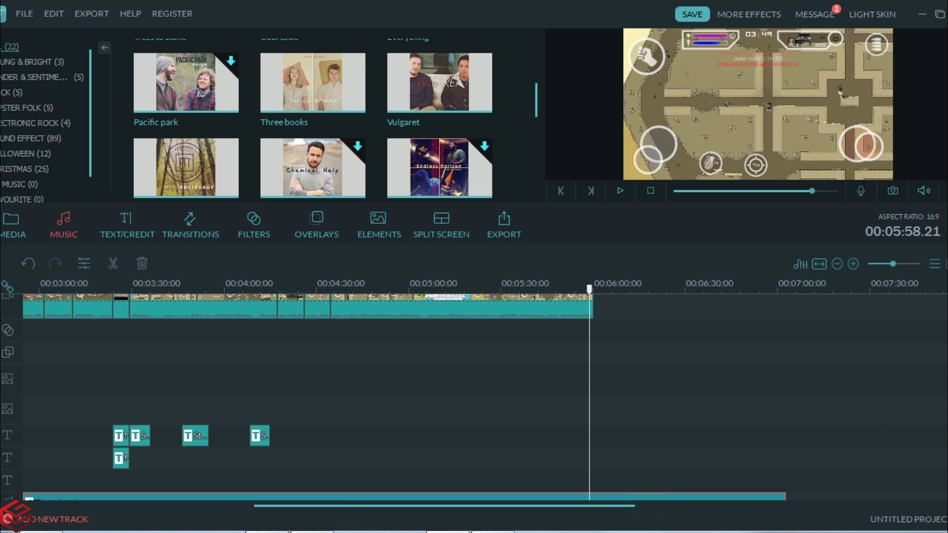
scroll(406, 396, "down", 1)
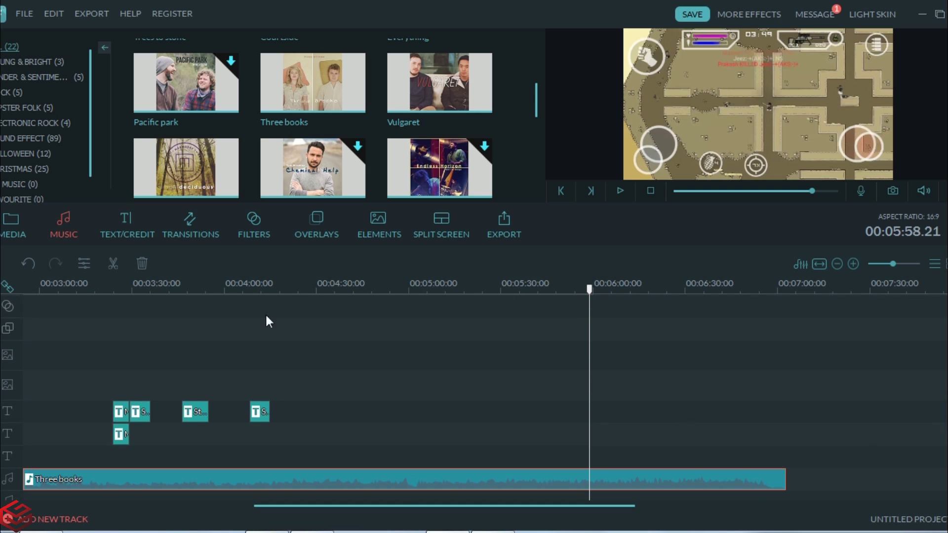
left_click(110, 261)
scroll(111, 259, "up", 2)
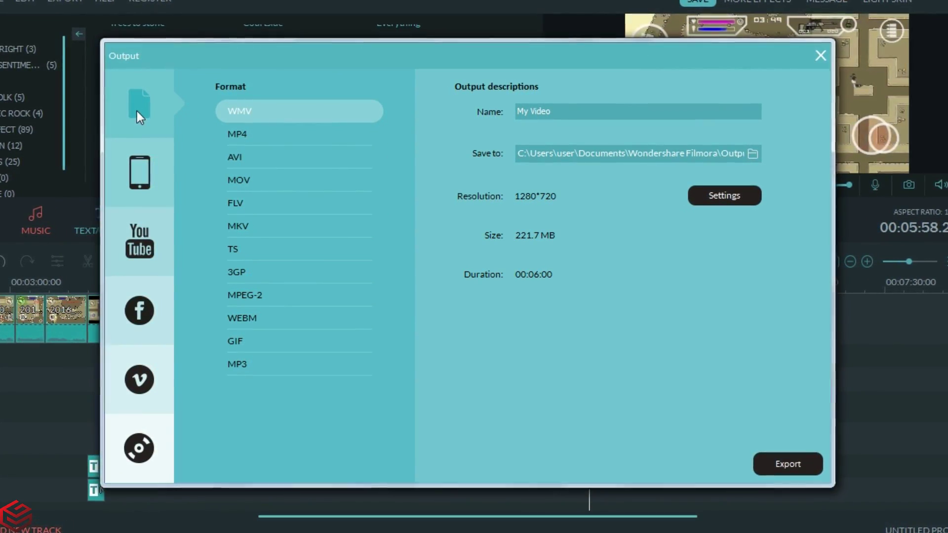
- Look through the Device, YouTube, Facebook, Vimeo and DVD export options, then choose MP4 for local output
left_click(137, 165)
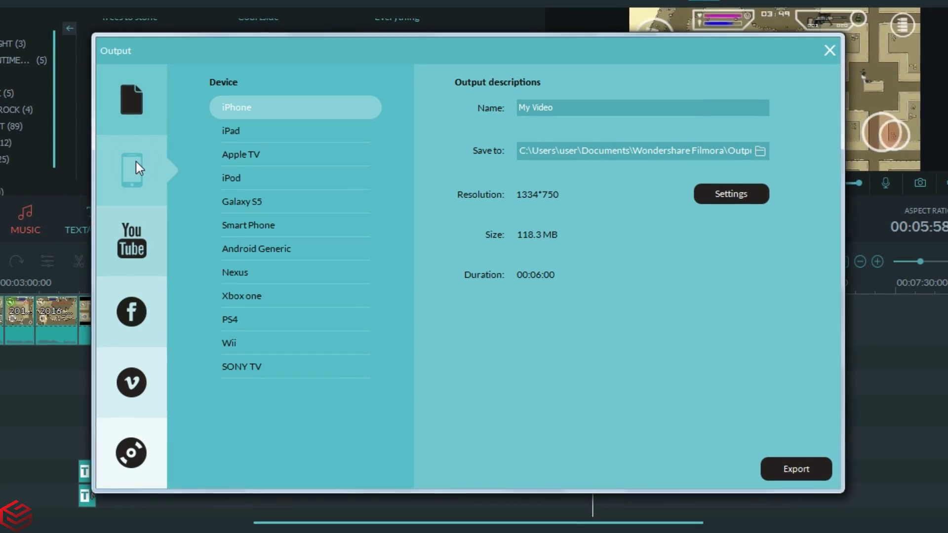
left_click(134, 106)
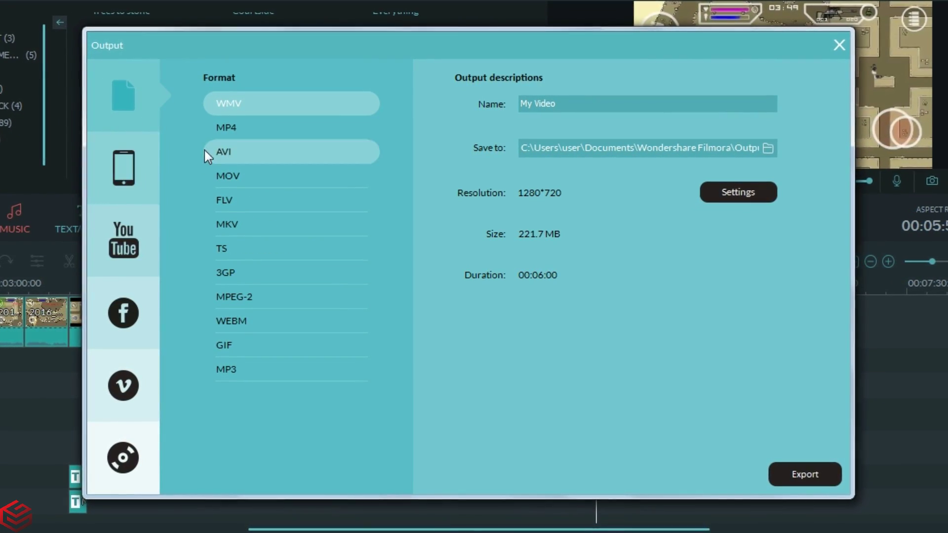
left_click(133, 158)
left_click(128, 237)
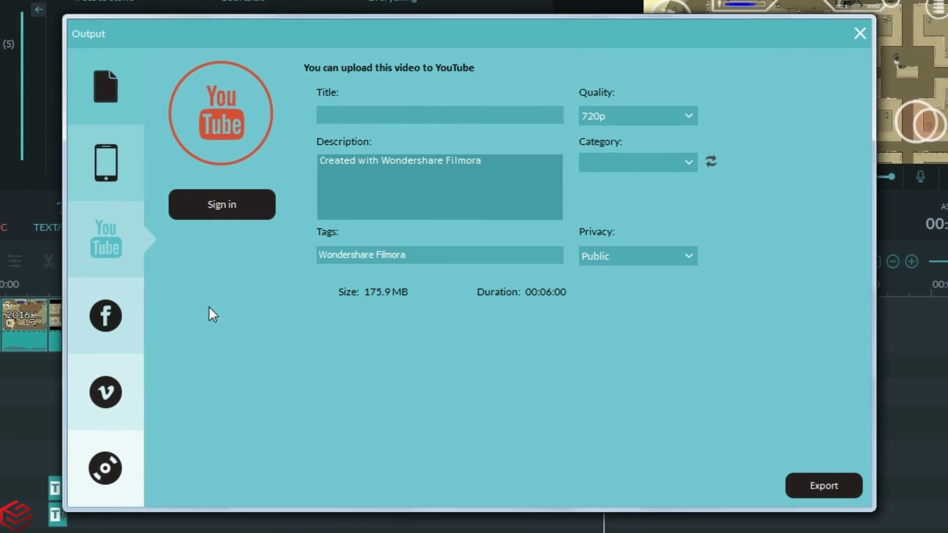
left_click(101, 313)
left_click(107, 388)
left_click(103, 468)
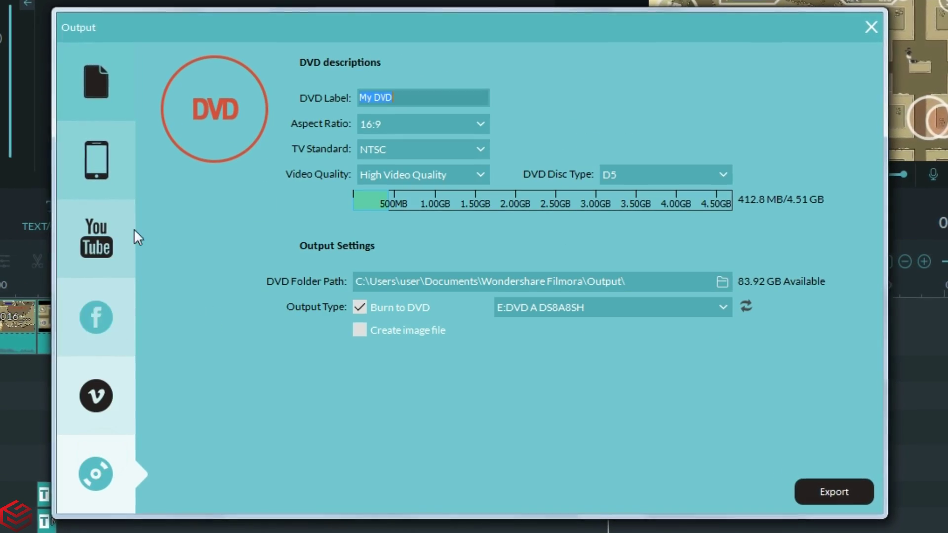
left_click(111, 85)
left_click(210, 115)
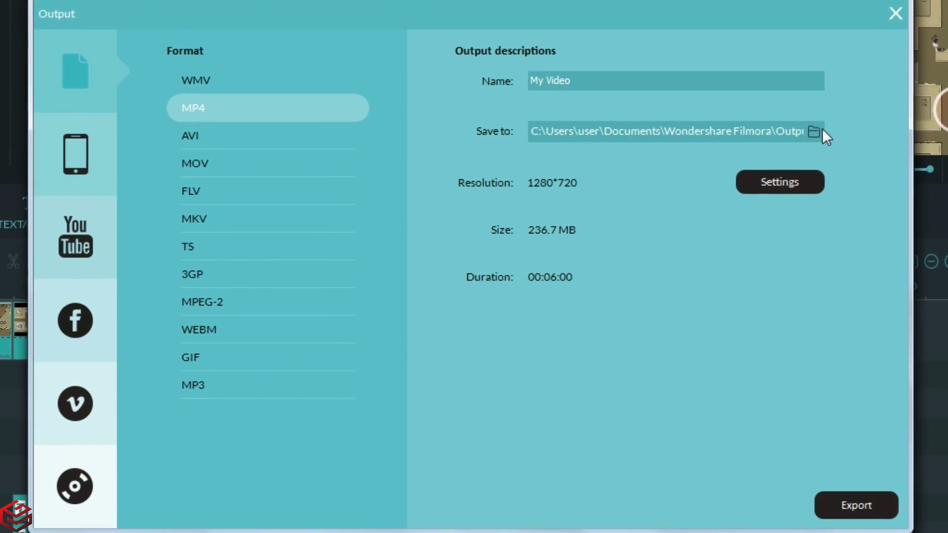
left_click(793, 181)
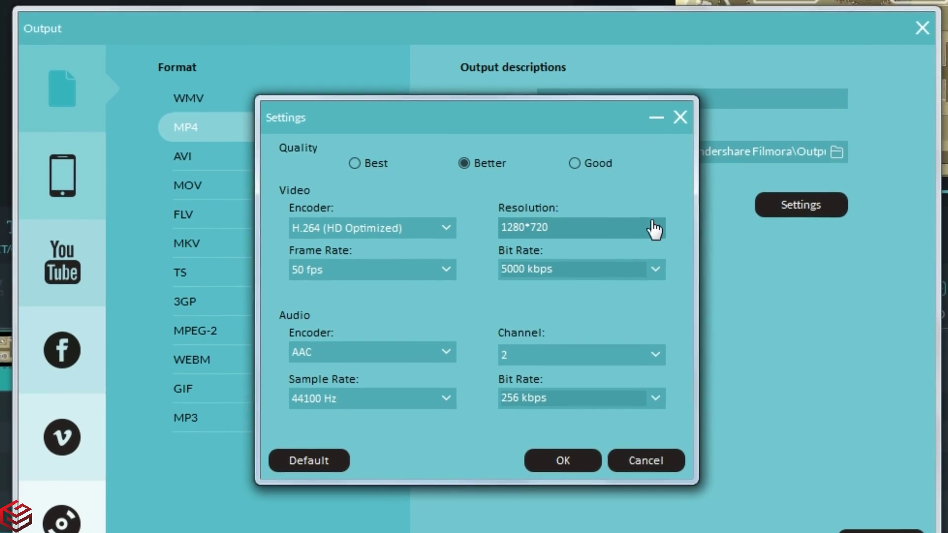
left_click(659, 228)
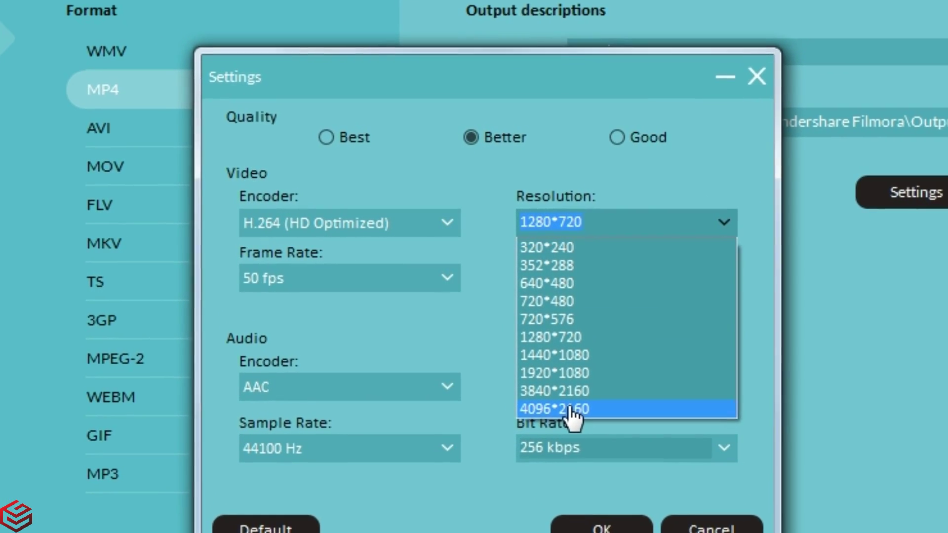
left_click(575, 409)
left_click(726, 280)
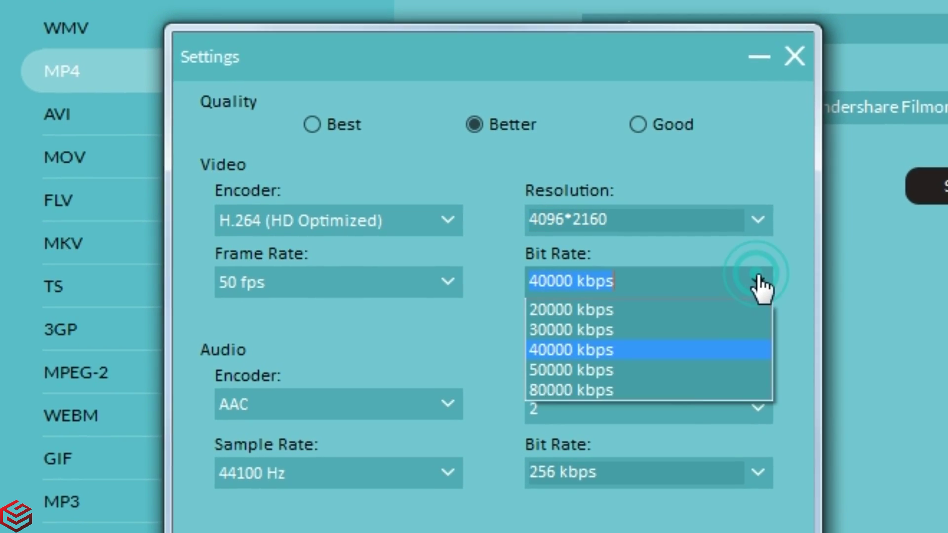
left_click(618, 398)
left_click(646, 120)
left_click(476, 119)
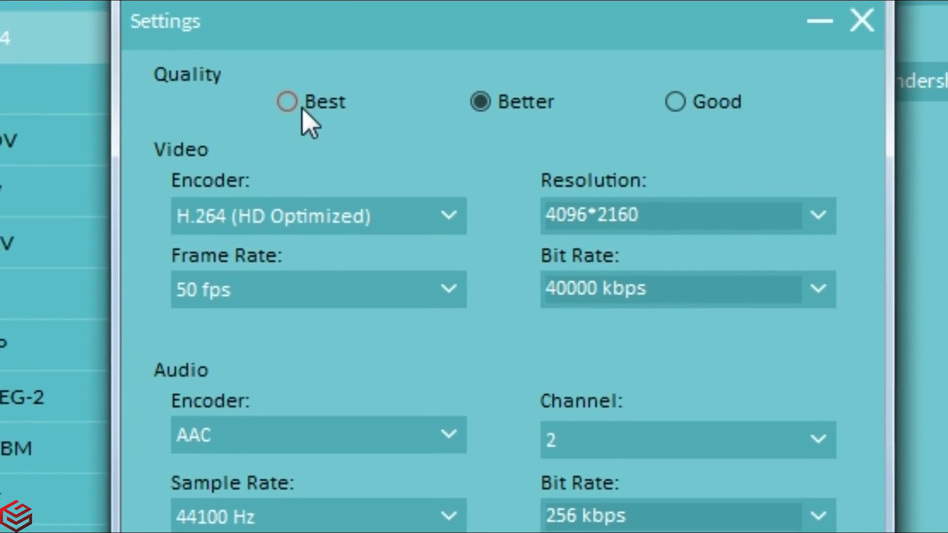
left_click(306, 119)
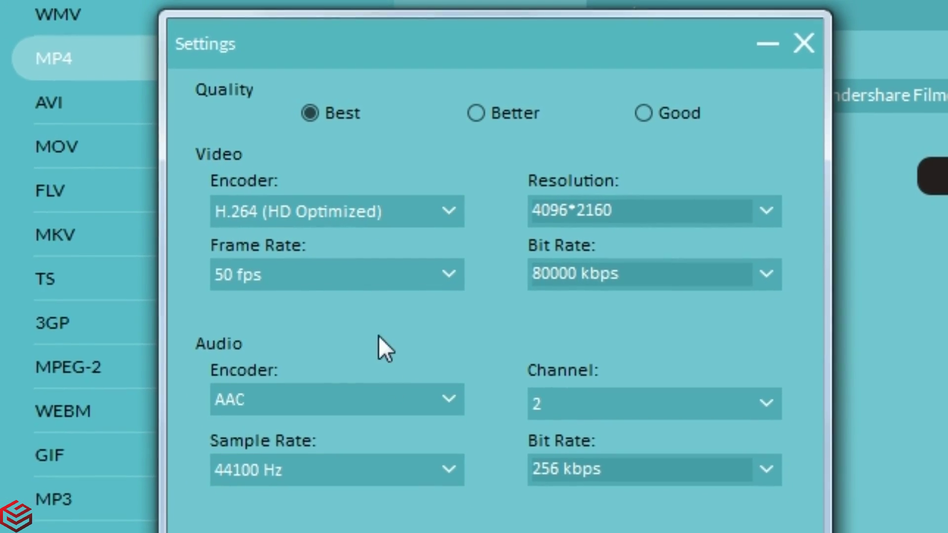
left_click(438, 276)
left_click(455, 208)
left_click(444, 267)
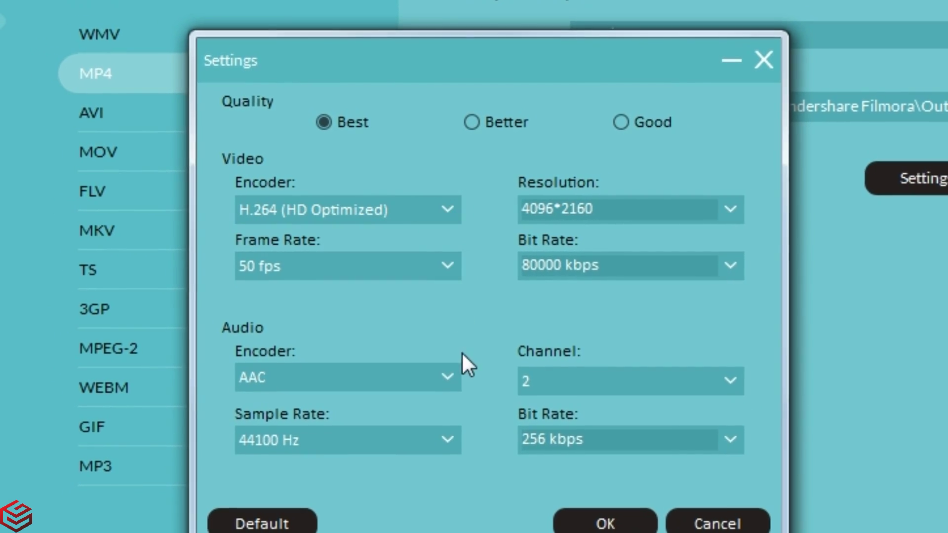
left_click(615, 517)
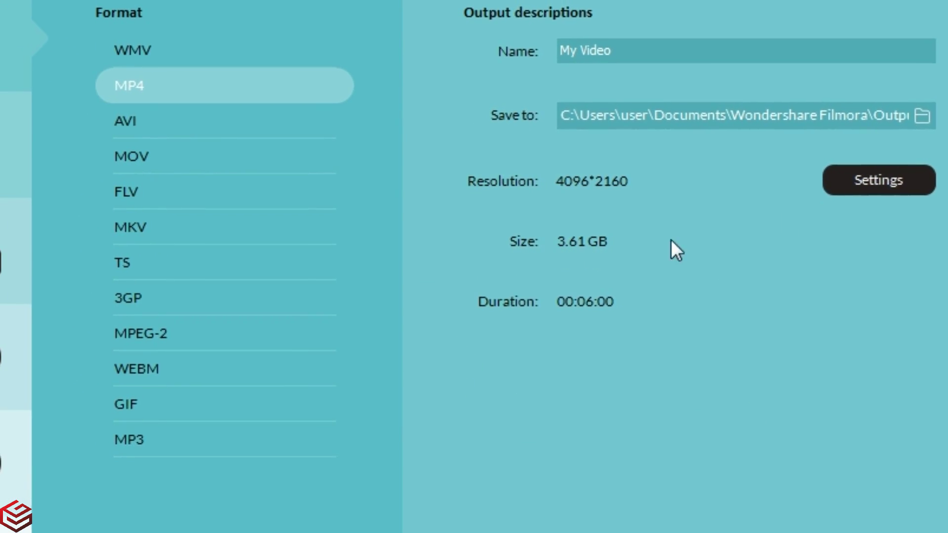
left_click(810, 183)
left_click(690, 207)
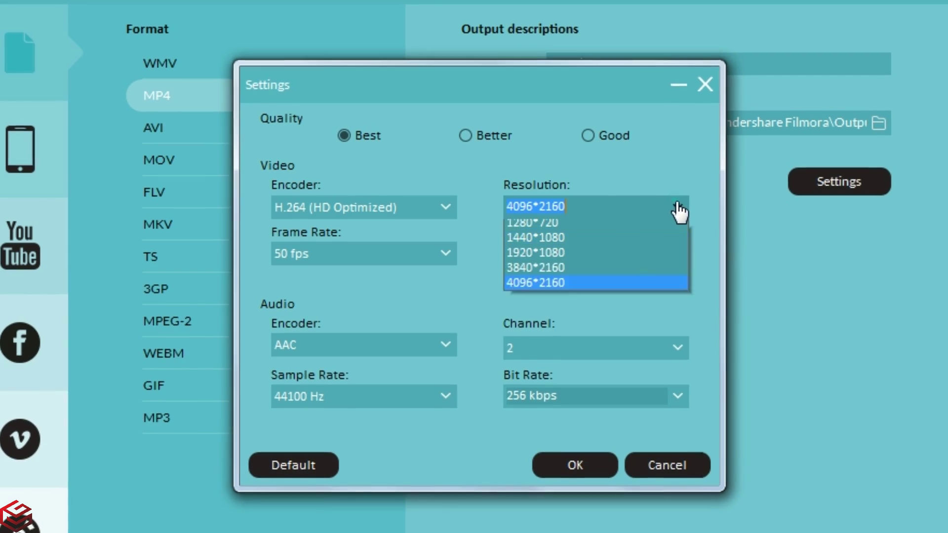
left_click(557, 299)
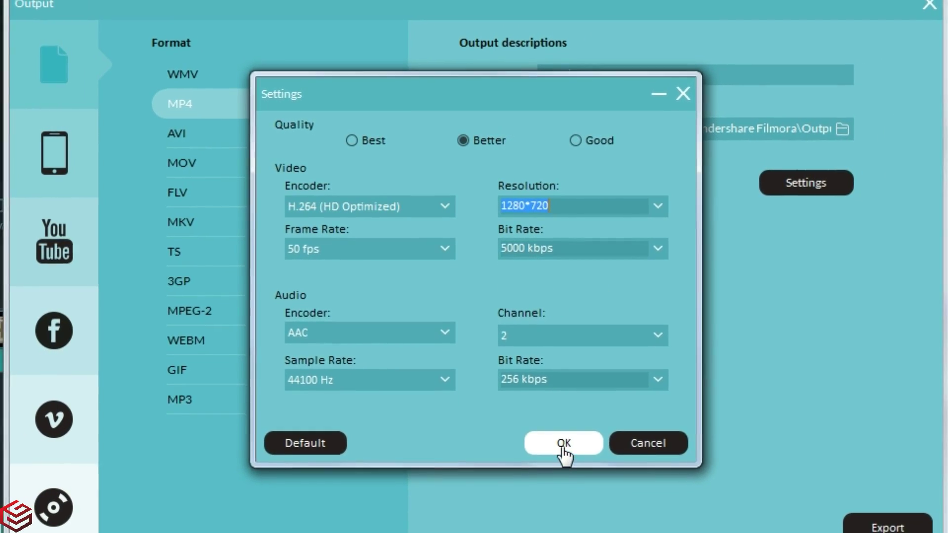
left_click(569, 454)
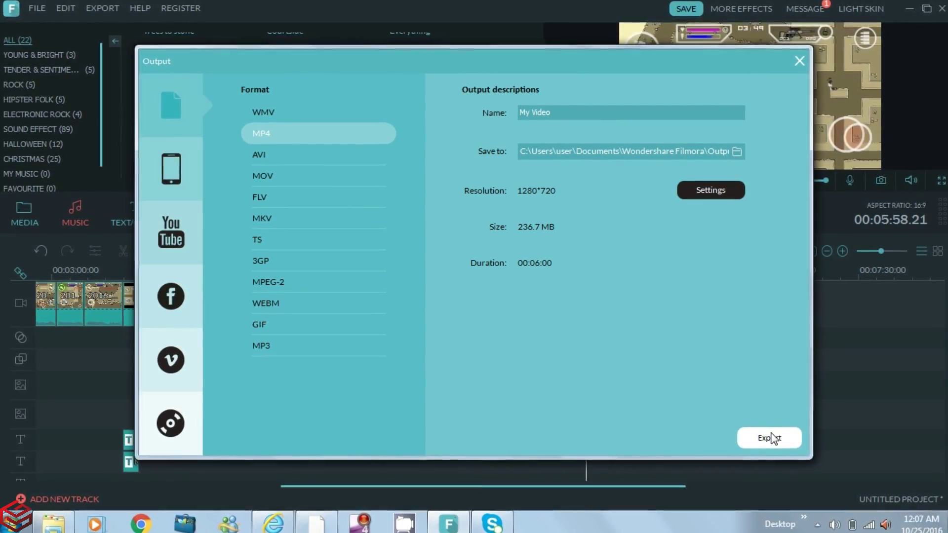
- Begin rendering the six-minute 1280×720 MP4 export
left_click(773, 439)
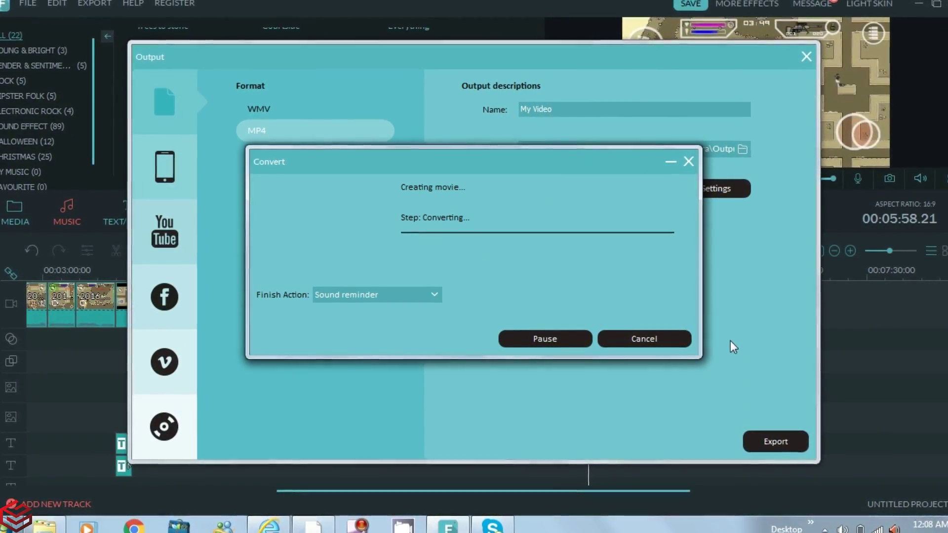